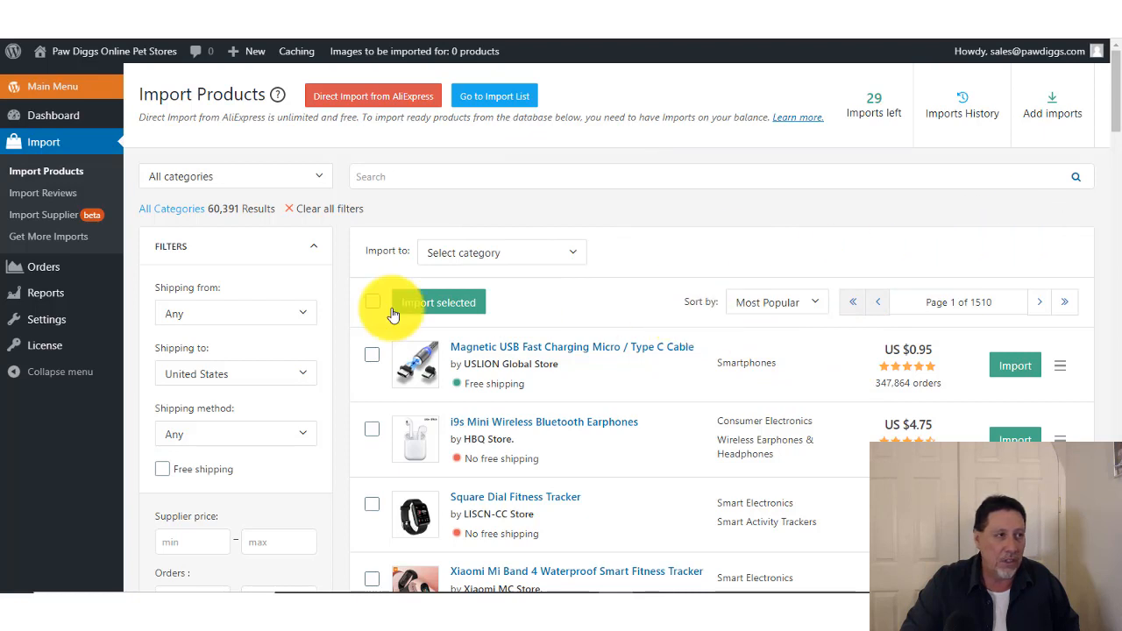
Look over the available product categories and browse the first page of most popular products across all categories.
click(316, 180)
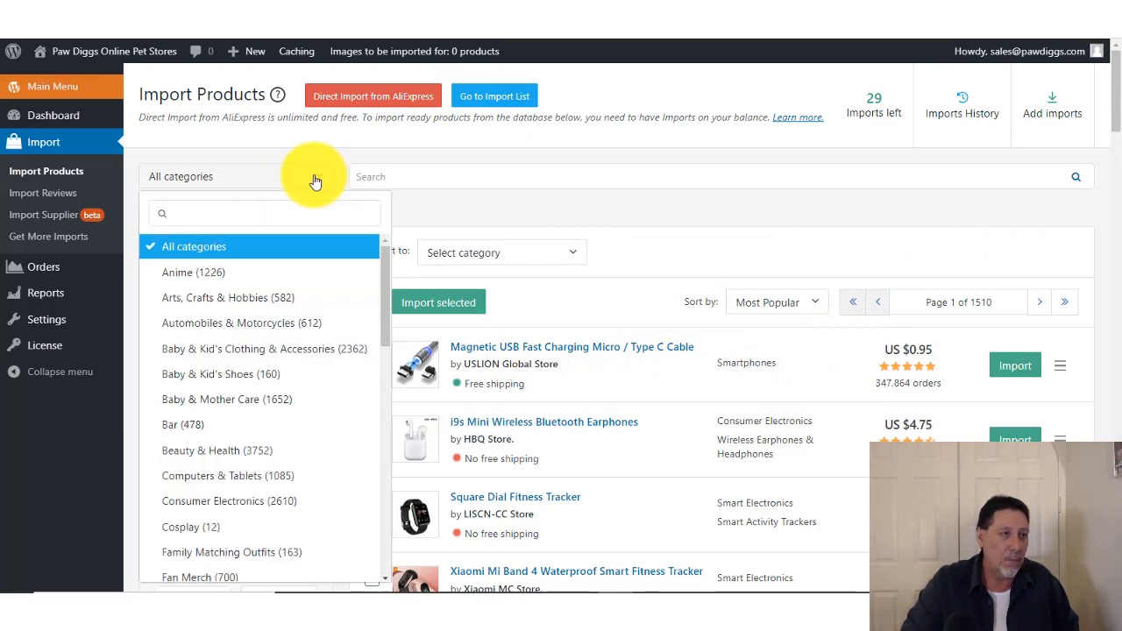
click(491, 213)
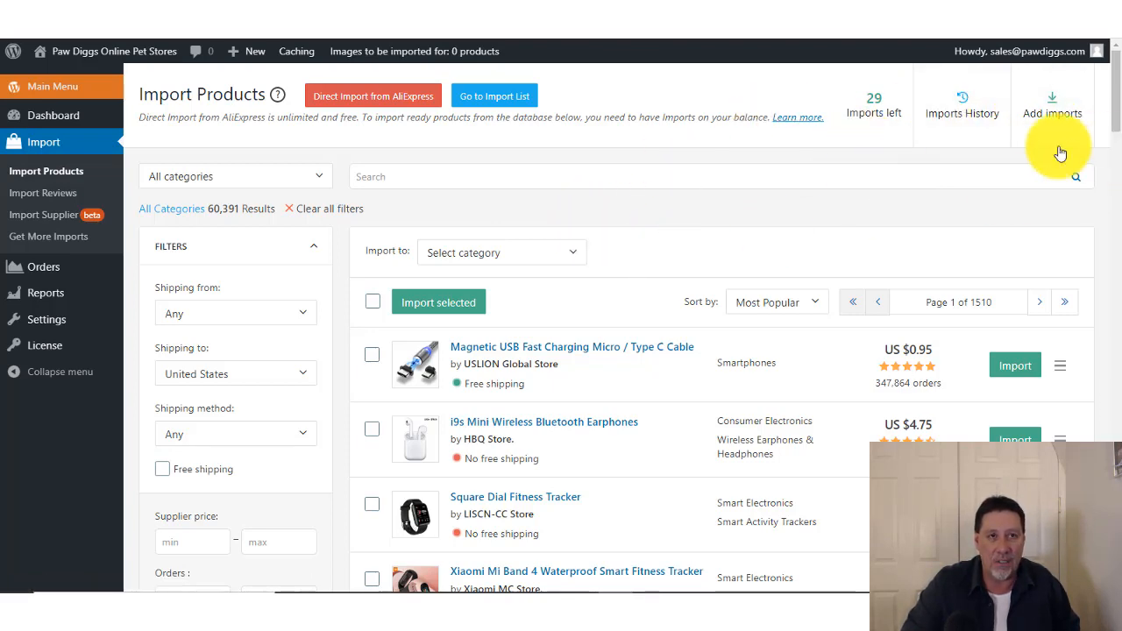
scroll(1106, 140, down, 3)
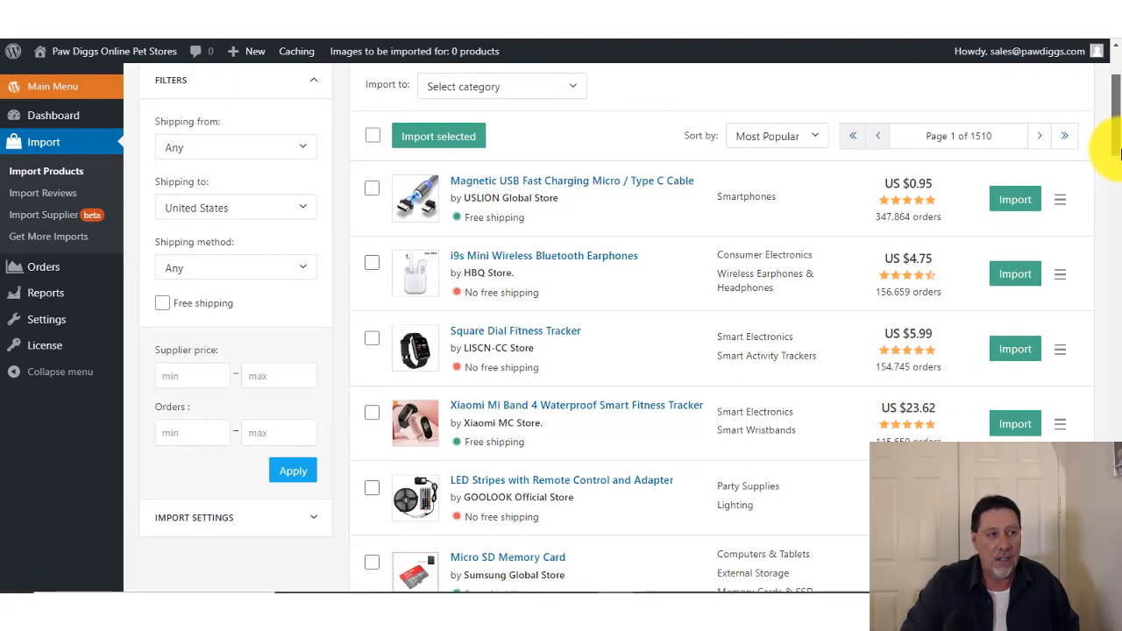
scroll(1100, 150, up, 2)
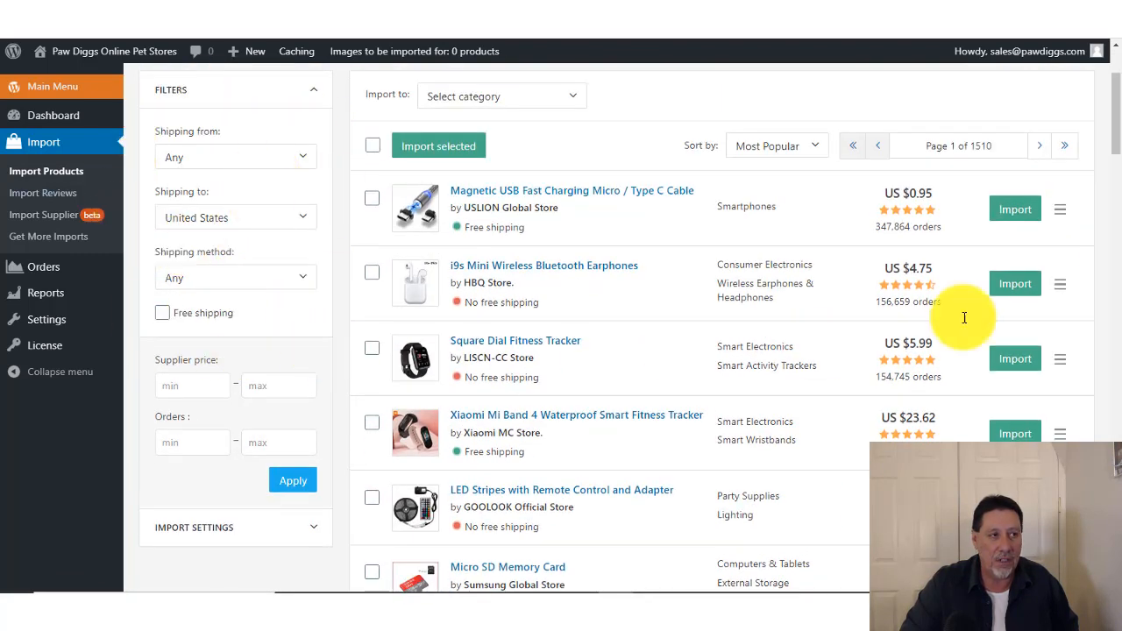
scroll(1114, 176, down, 10)
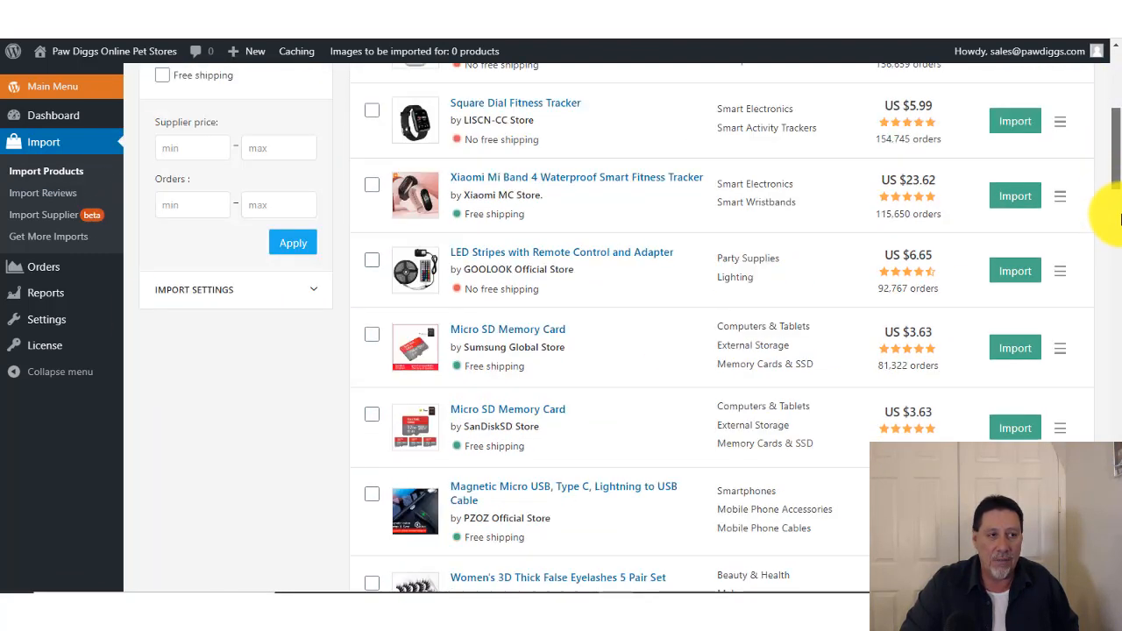
scroll(1121, 275, down, 15)
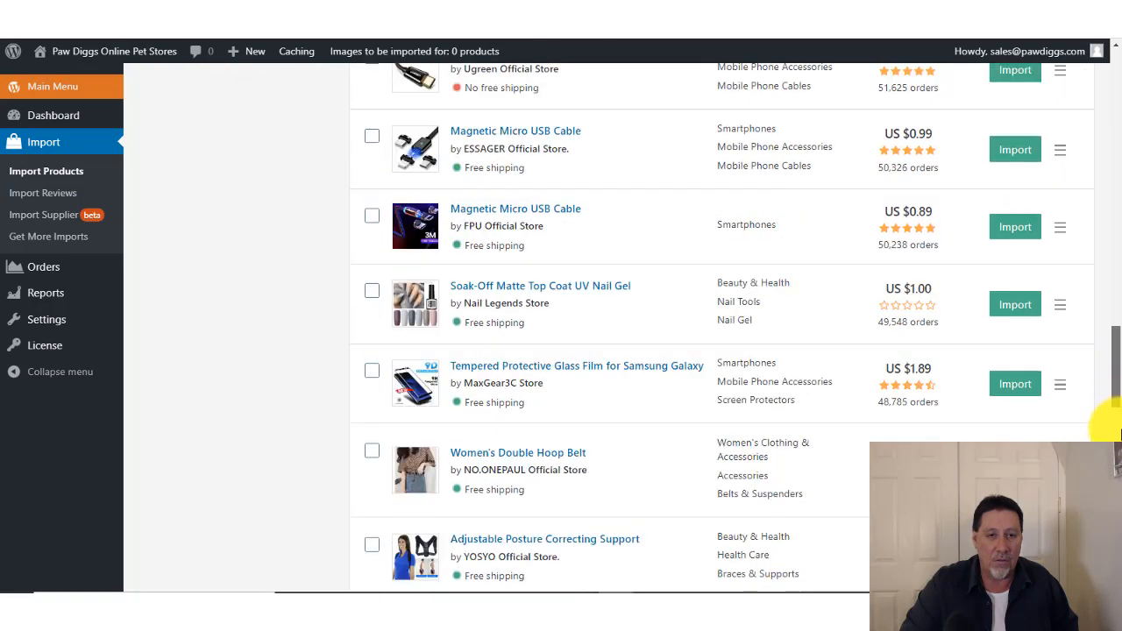
scroll(722, 327, down, 10)
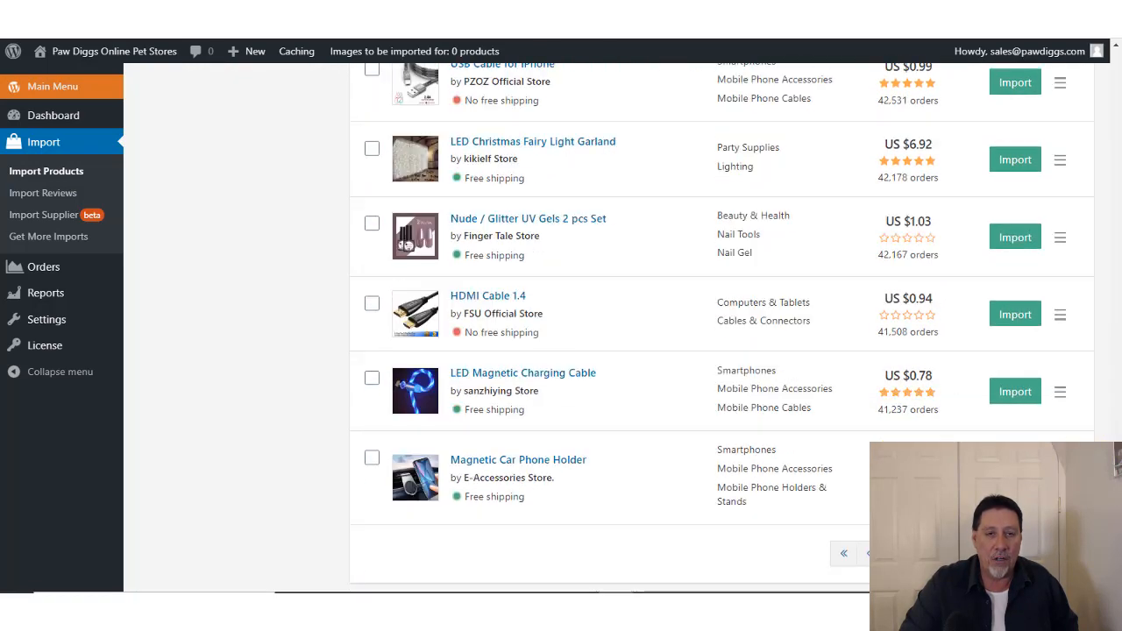
scroll(723, 328, up, 2)
scroll(1105, 378, up, 20)
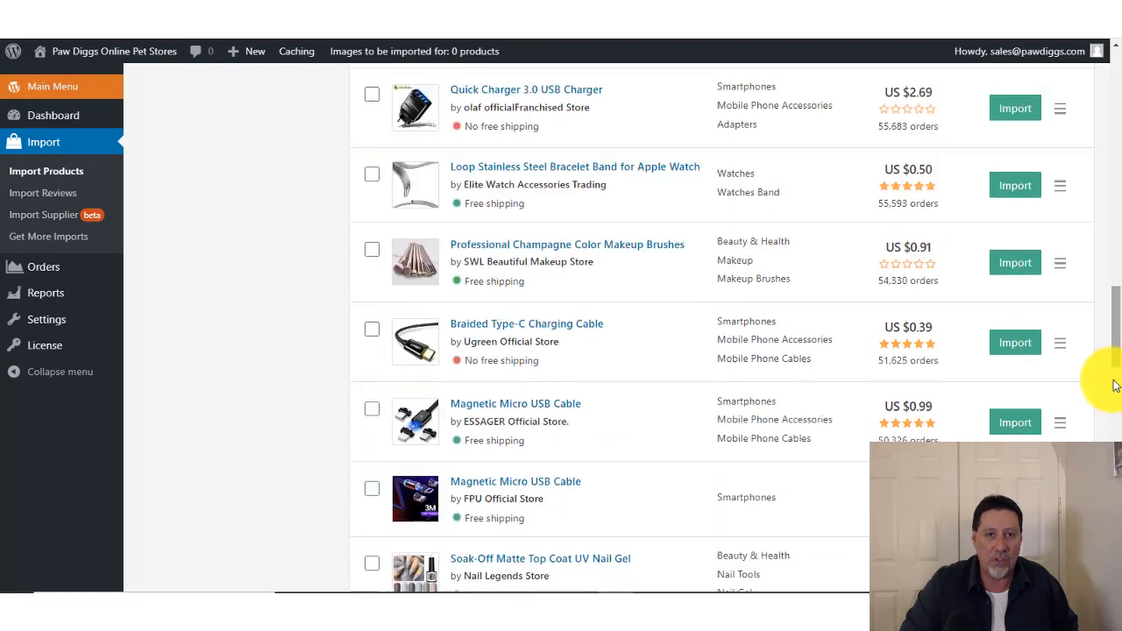
scroll(1114, 389, up, 10)
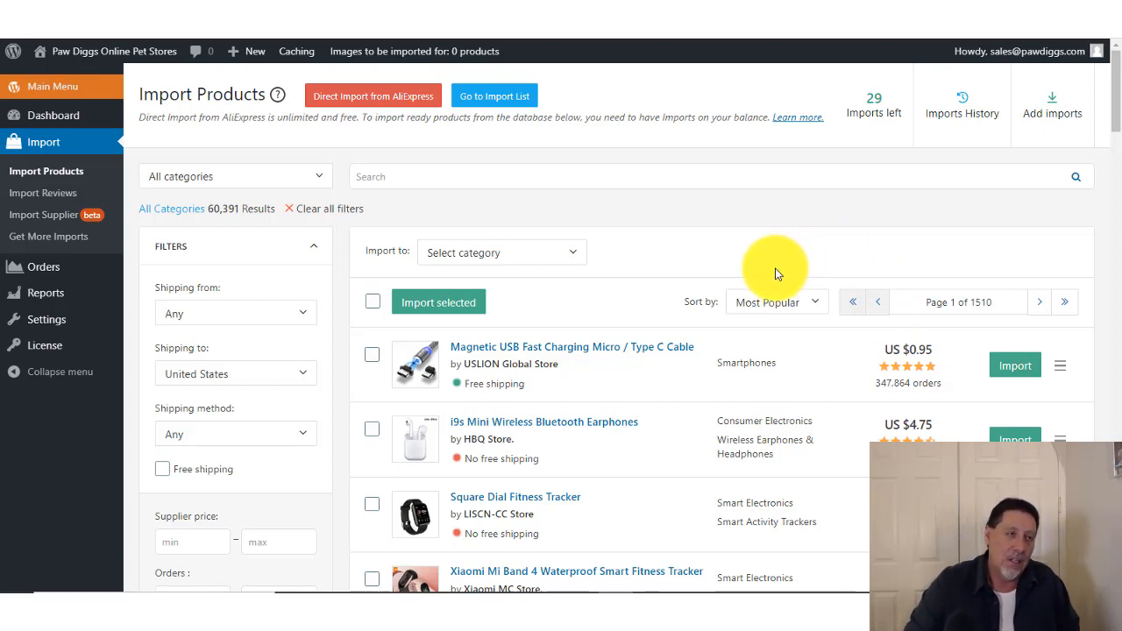
Filter the import product list to the Pet Supplies category.
click(321, 177)
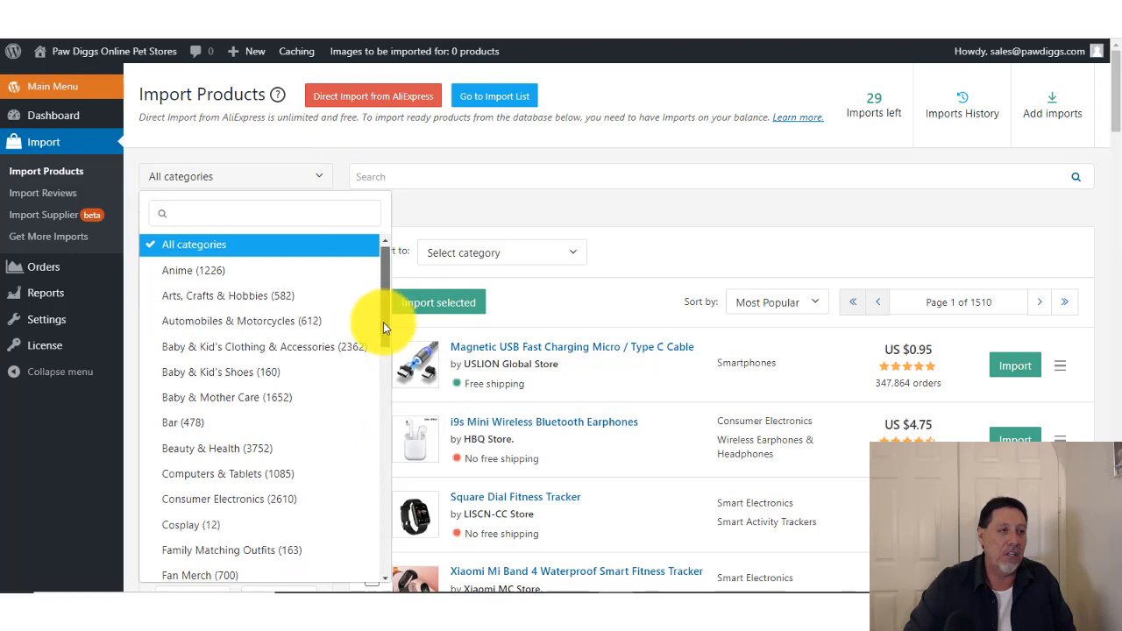
scroll(383, 342, down, 3)
drag(379, 368, 371, 469)
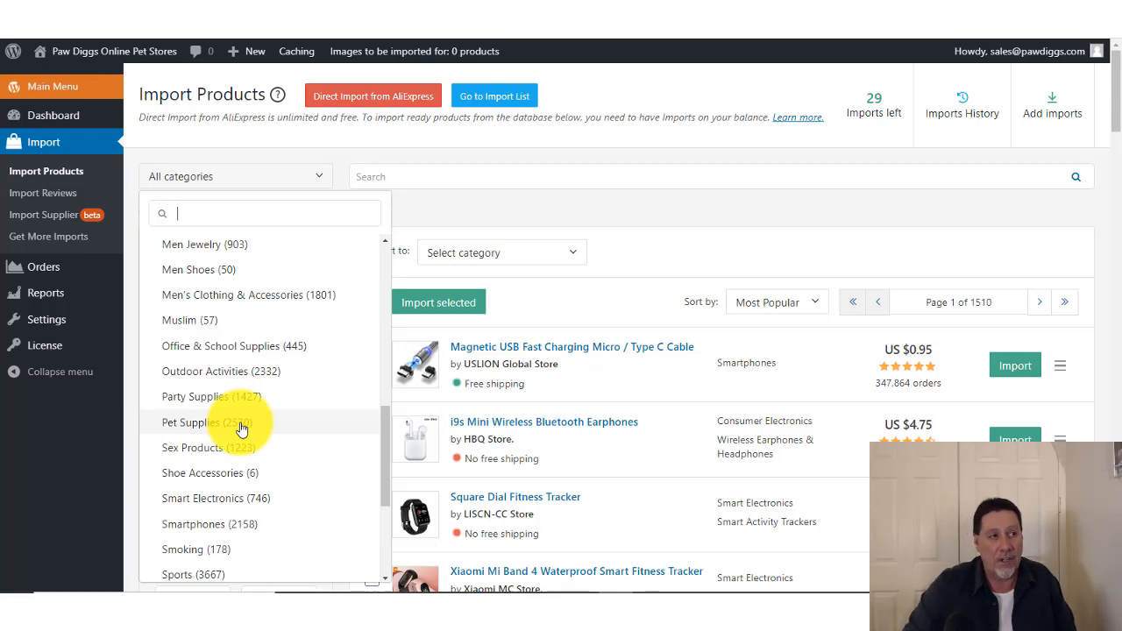
click(241, 427)
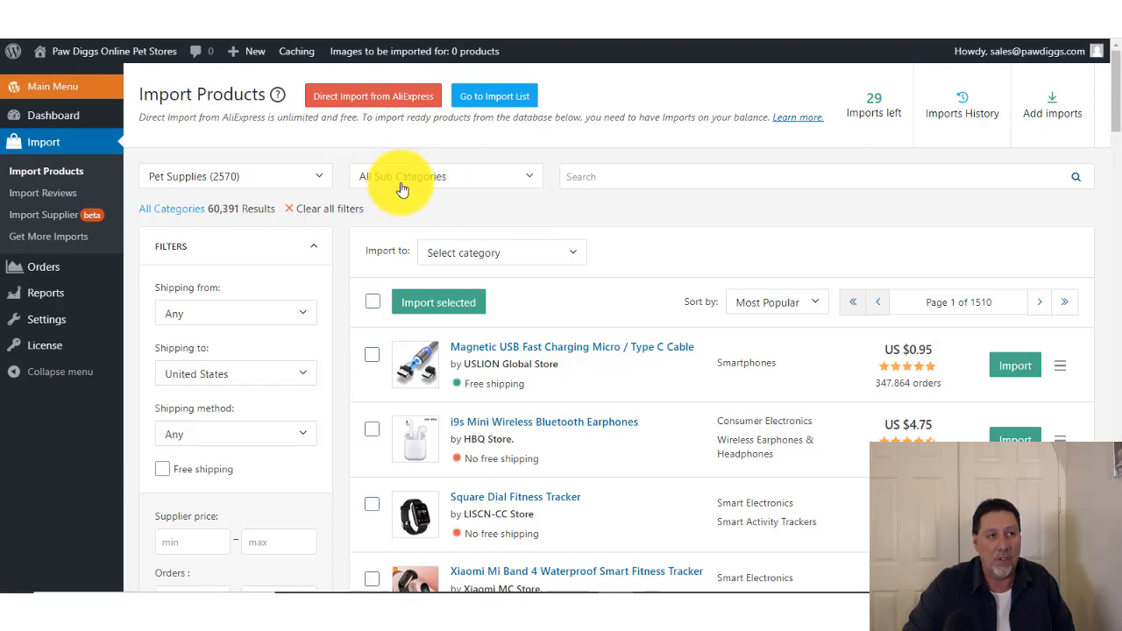
Narrow the pet supplies to the Pet Collars, Harnesses & Leashes subcategory under Cats & Dogs Products.
click(529, 179)
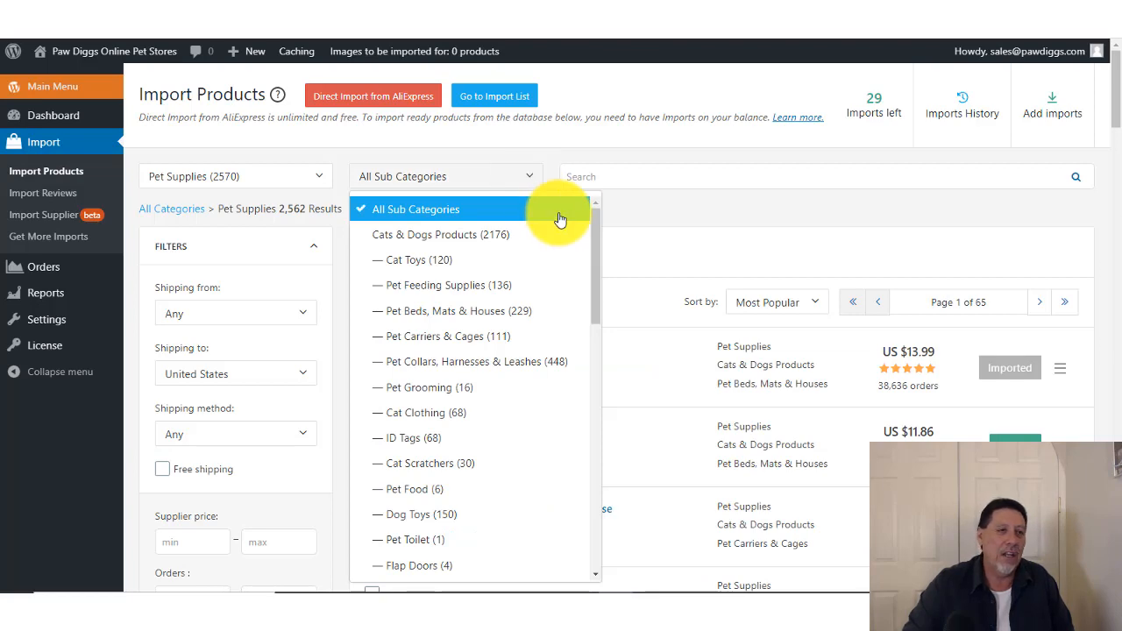
scroll(594, 278, down, 1)
scroll(594, 278, down, 5)
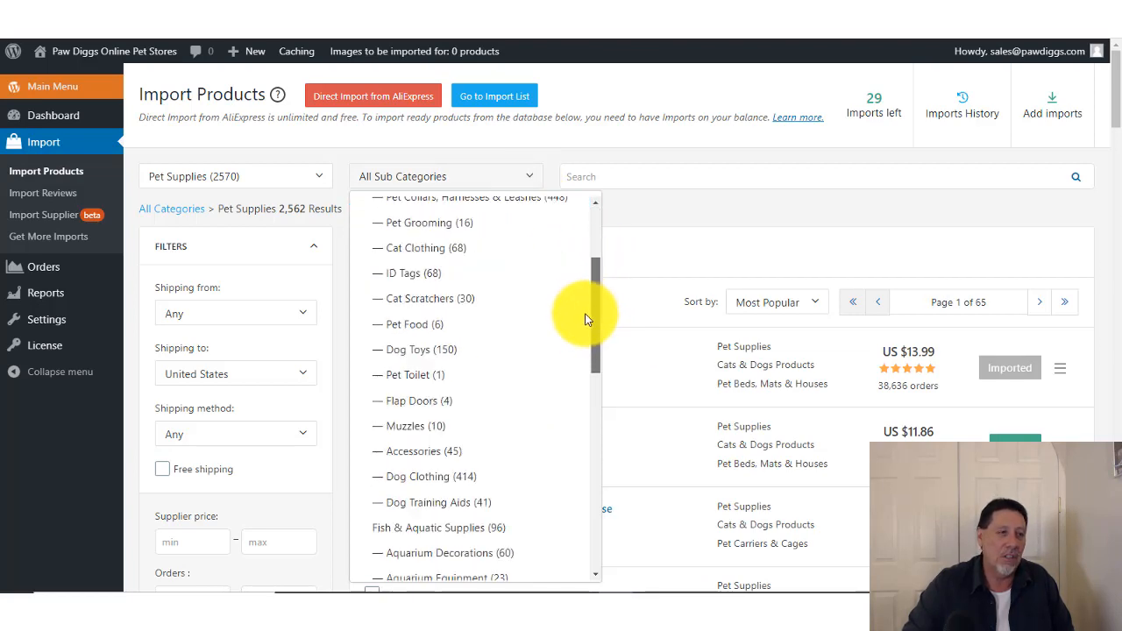
drag(600, 371, 605, 241)
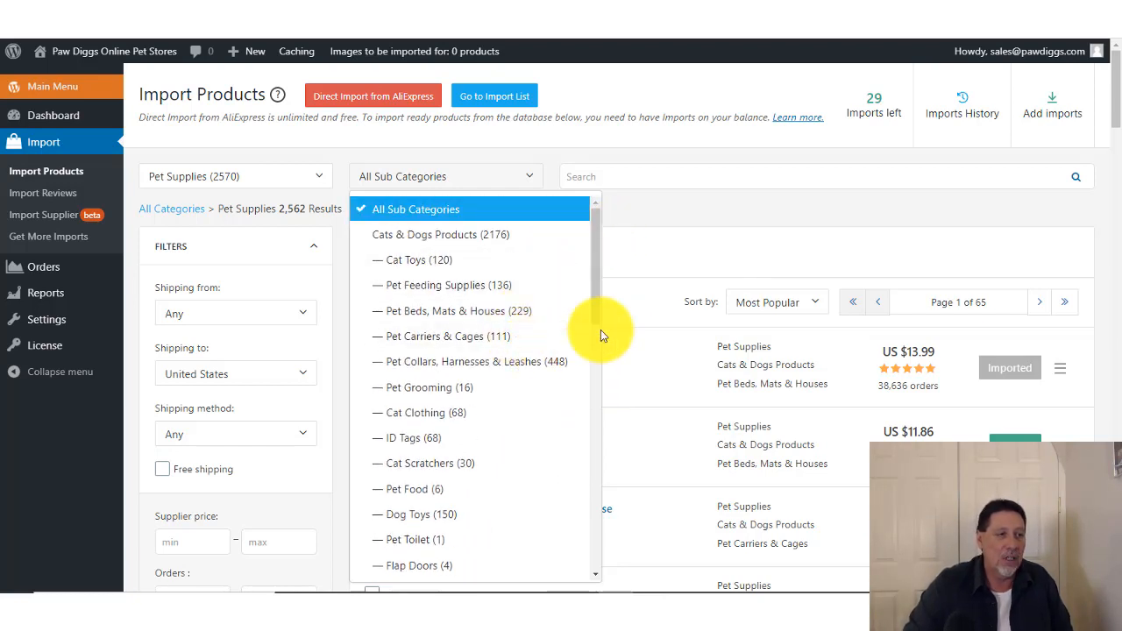
mouse_move(596, 300)
mouse_down()
mouse_move(596, 327)
mouse_move(593, 303)
mouse_up()
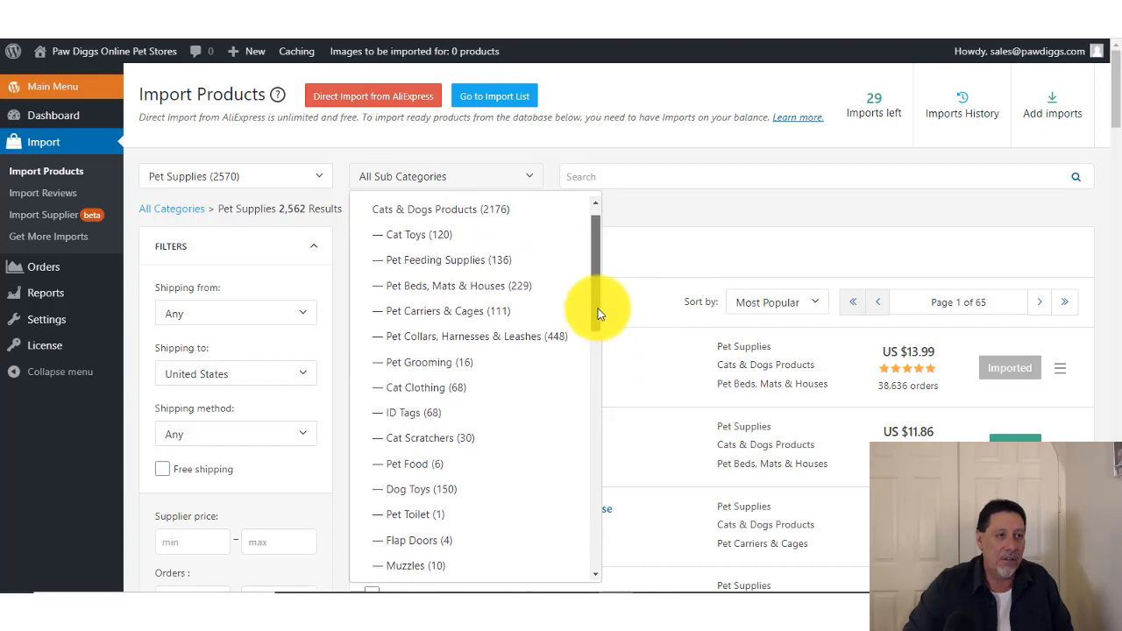
click(512, 341)
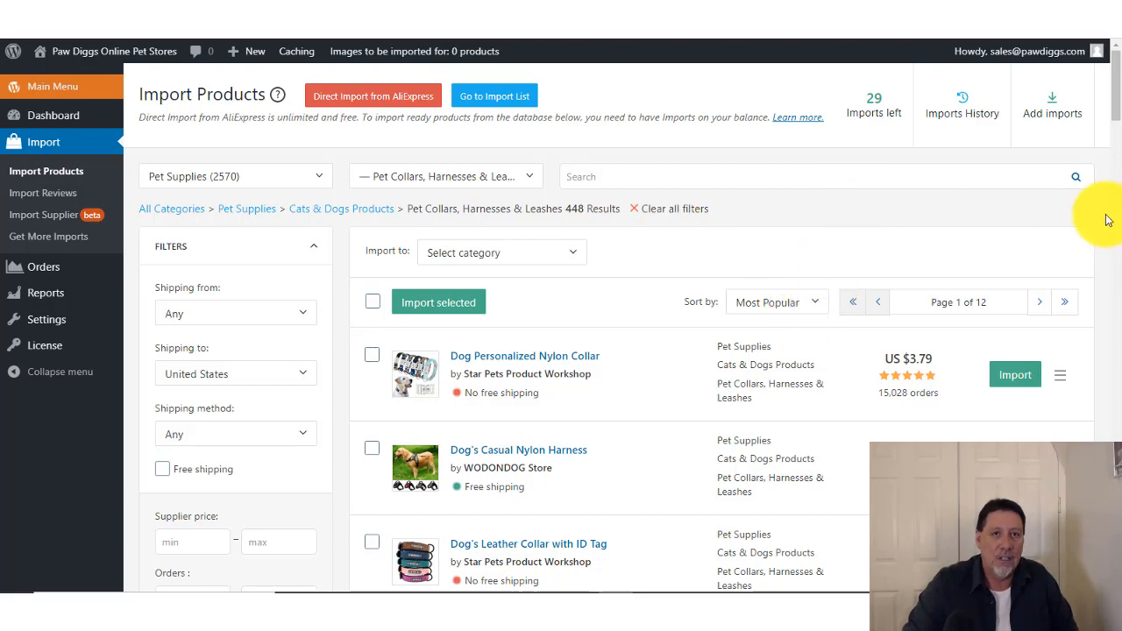
Compare the prices, star ratings and order counts of the listed collars, harnesses and leashes.
drag(1112, 110, 1114, 118)
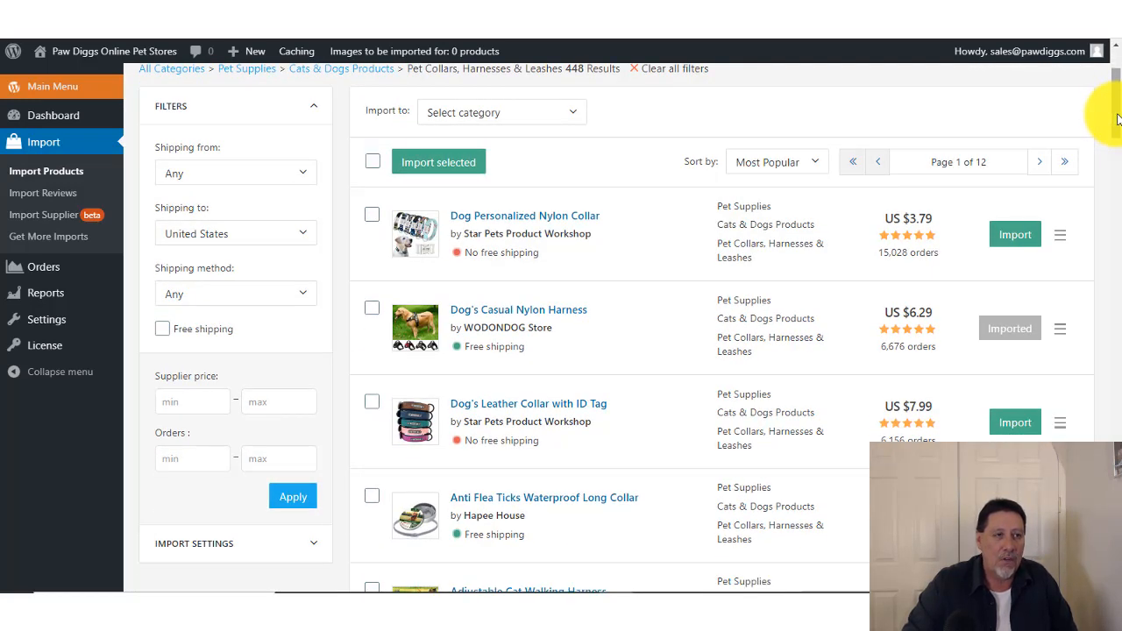
scroll(1116, 118, up, 2)
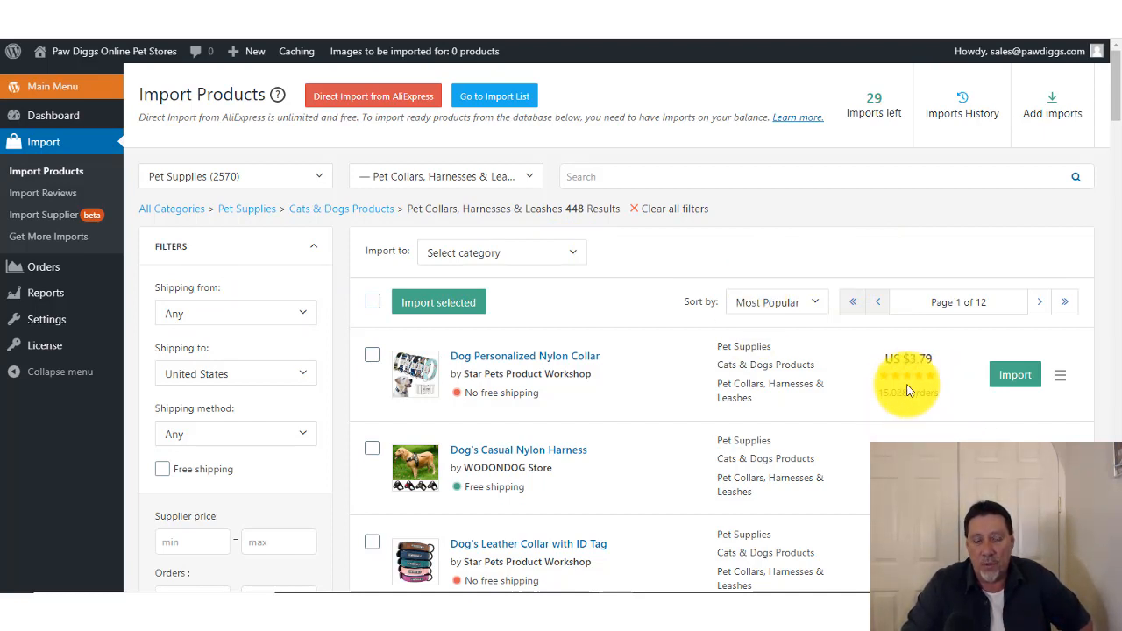
mouse_move(894, 393)
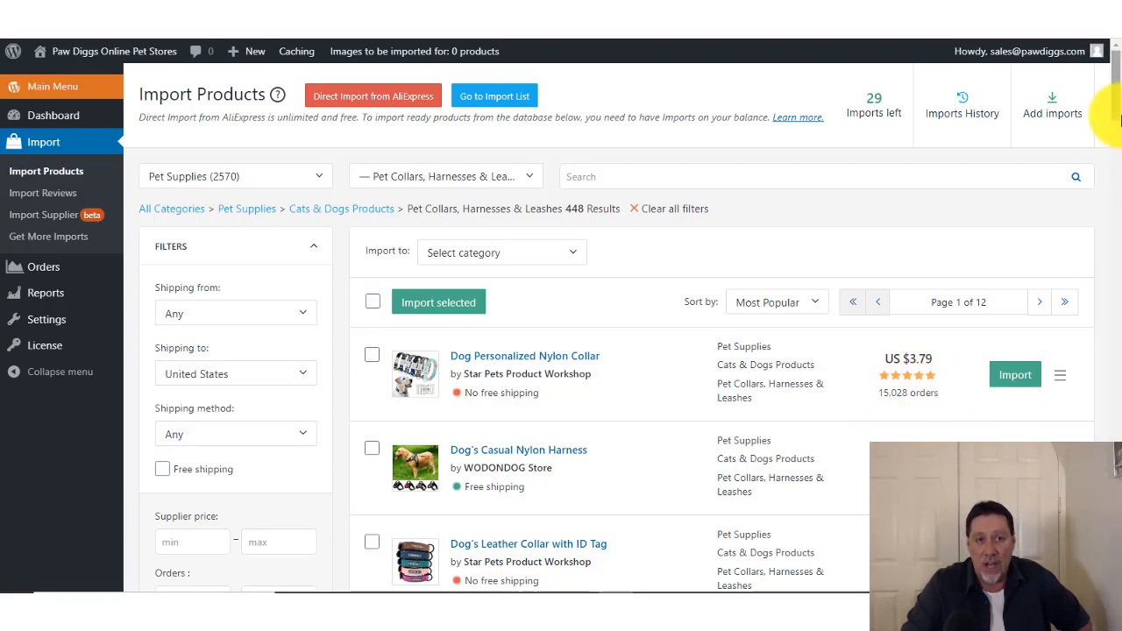
scroll(1119, 149, down, 1)
scroll(1119, 149, down, 3)
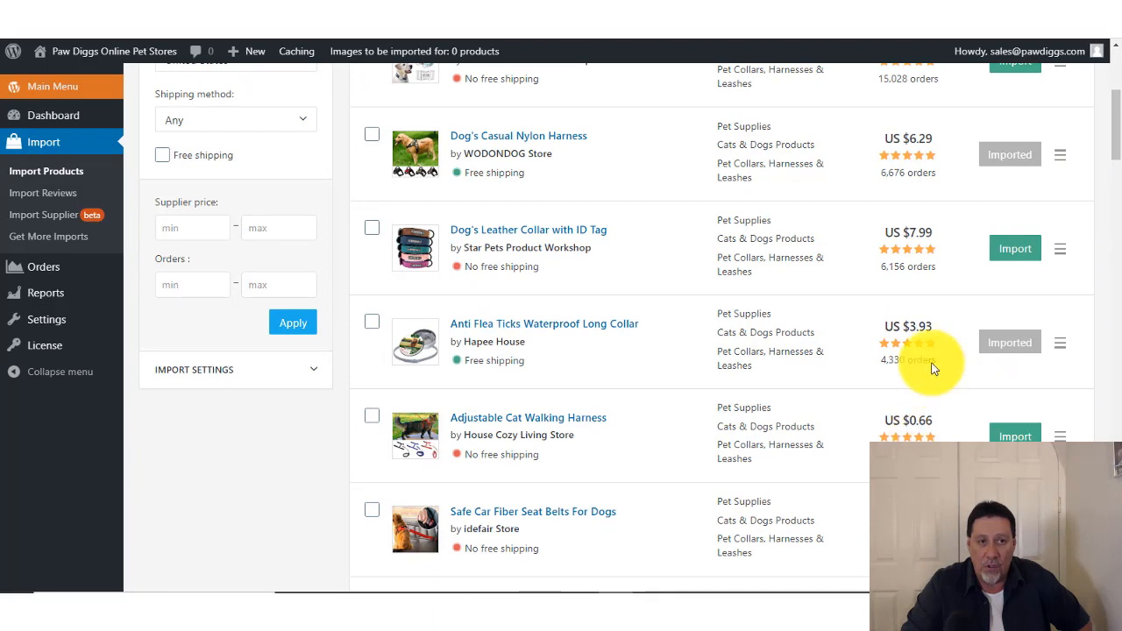
scroll(1115, 96, up, 3)
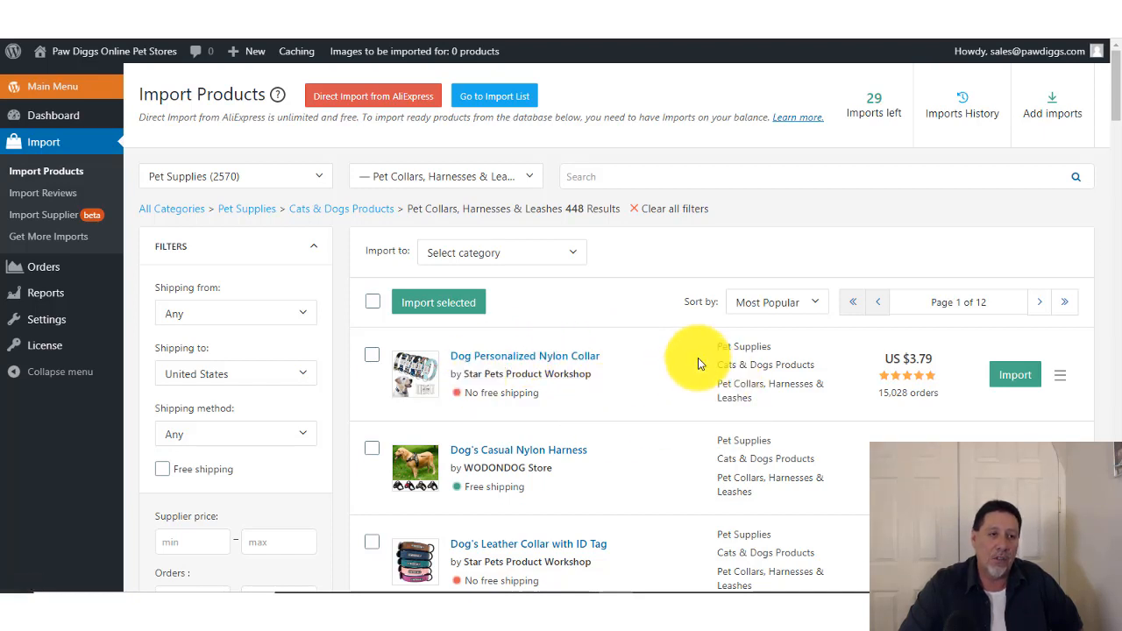
Open the Dog Personalized Nylon Collar details and review its pricing, options, description and product images.
click(566, 361)
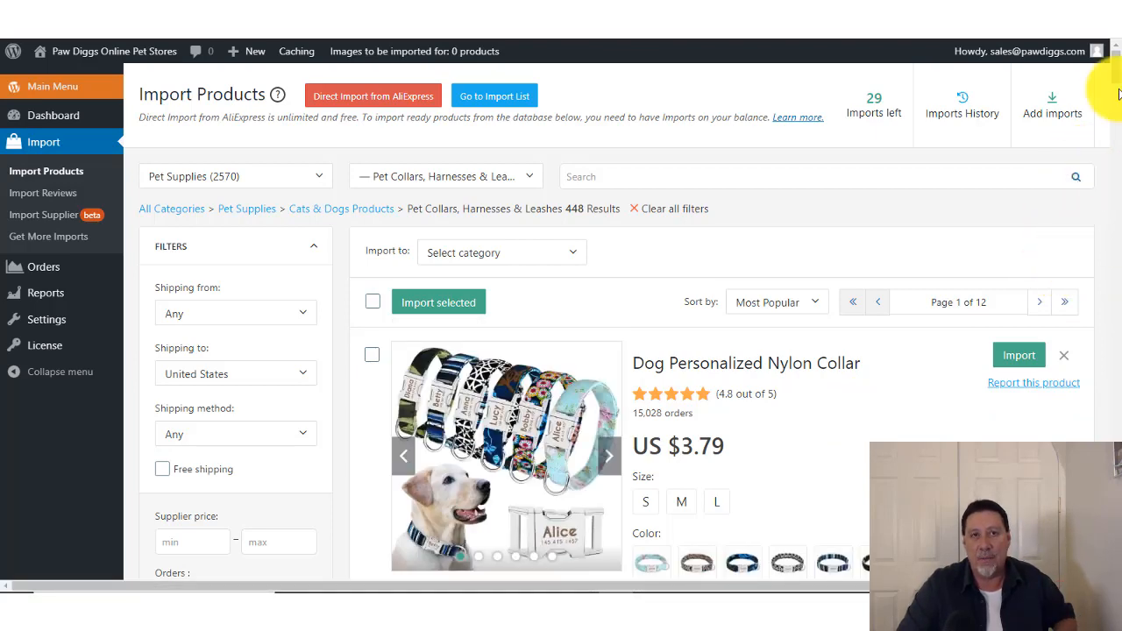
scroll(1117, 92, down, 1)
scroll(1116, 92, down, 2)
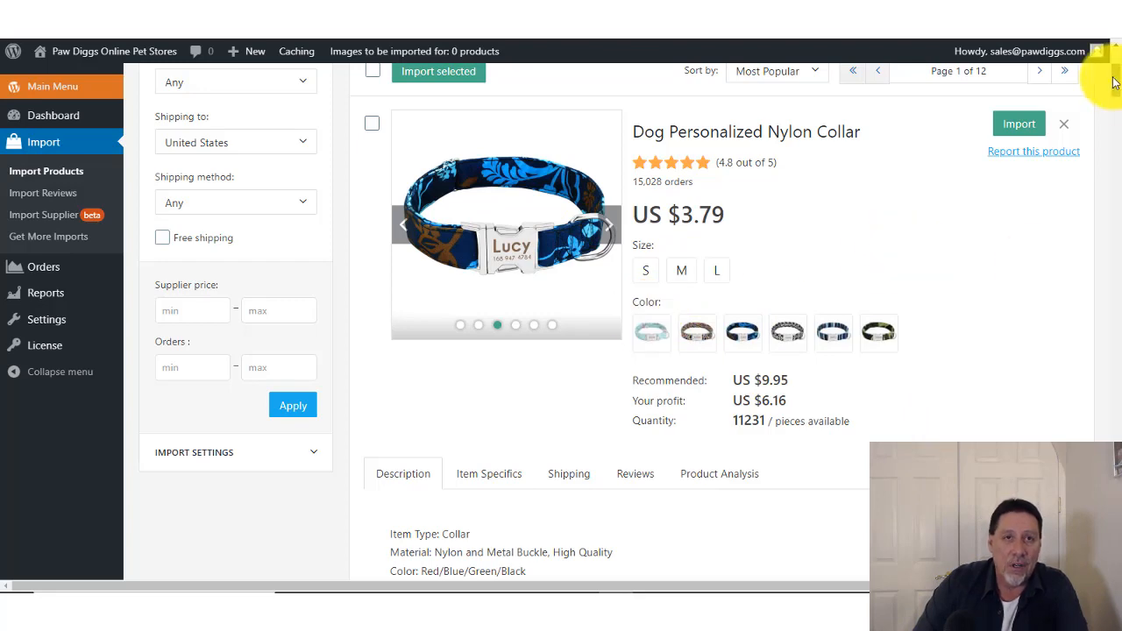
drag(1115, 81, 1118, 130)
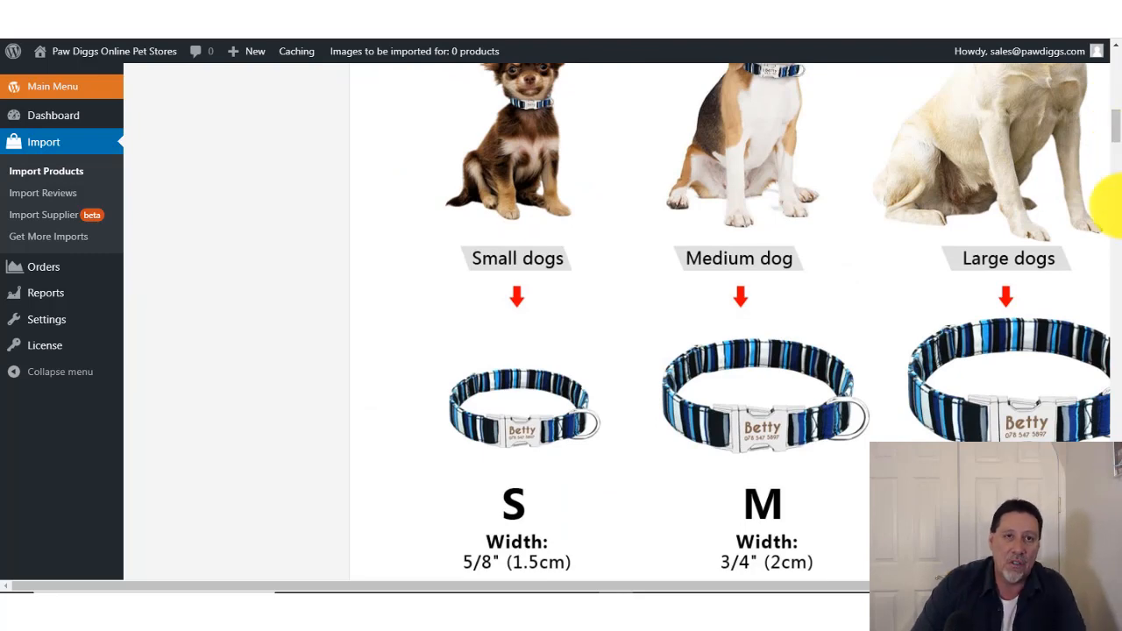
drag(1119, 158, 1117, 180)
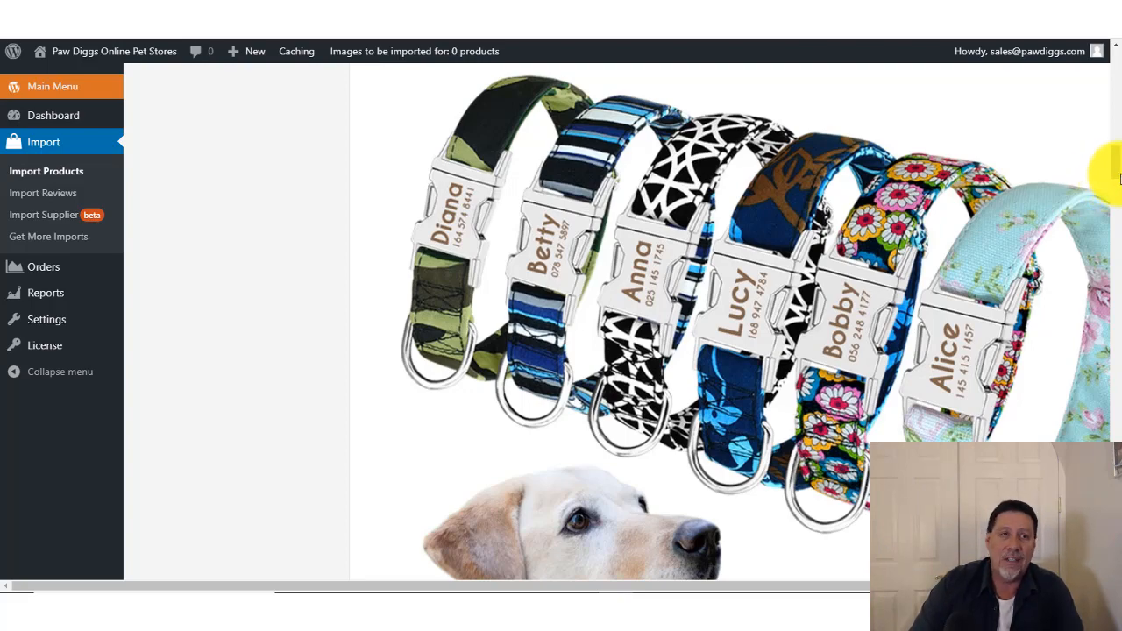
drag(1117, 179, 1101, 241)
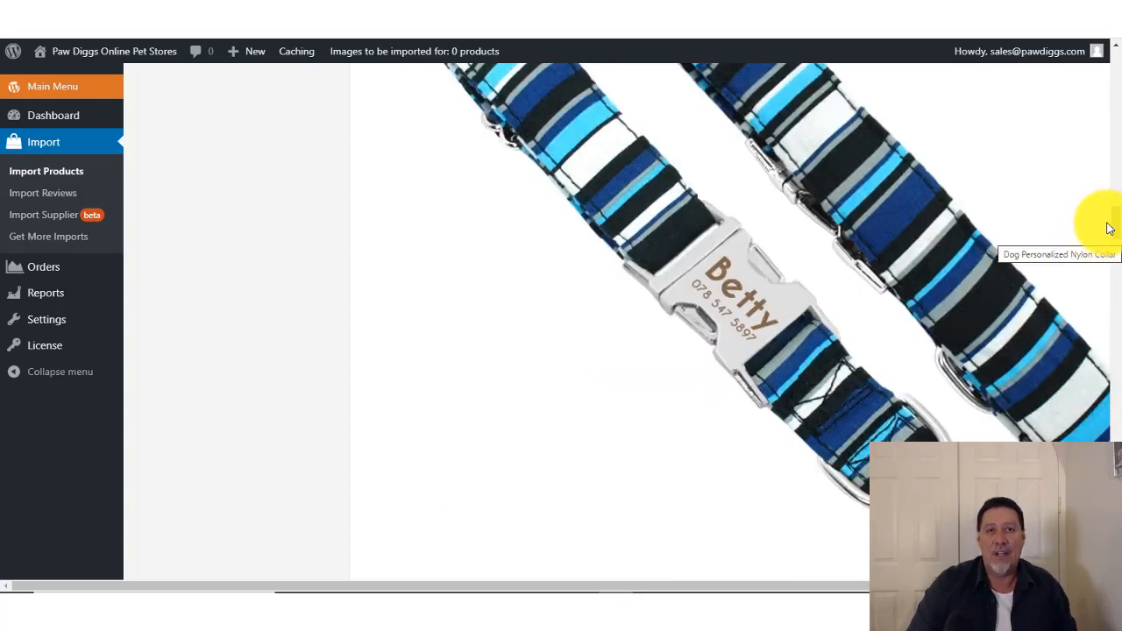
drag(1117, 219, 1107, 330)
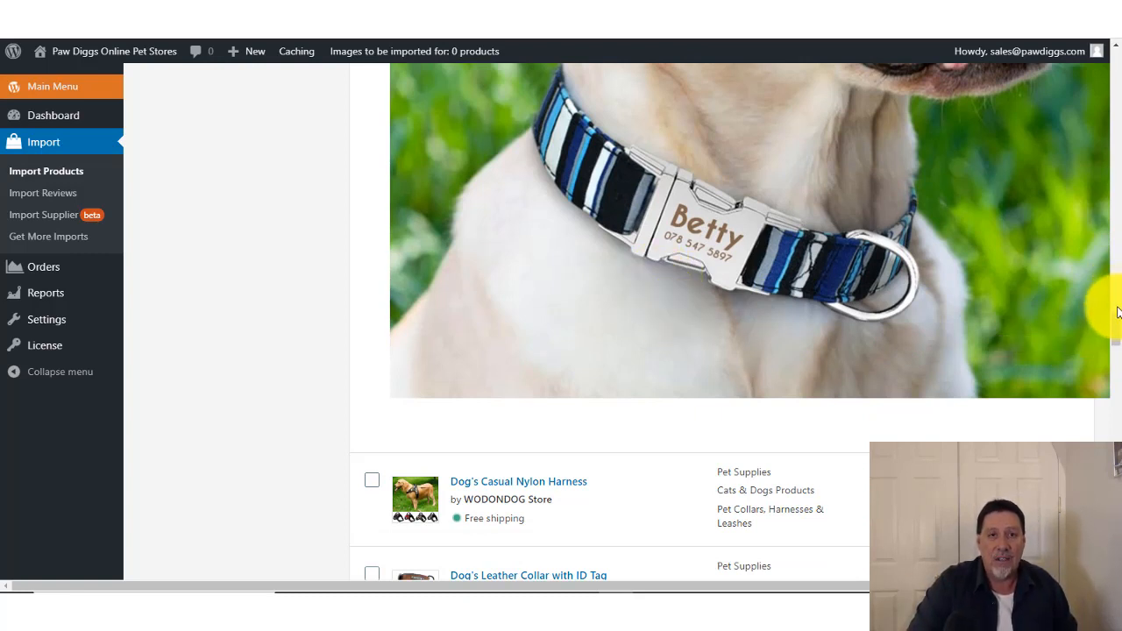
mouse_move(1110, 317)
mouse_down()
mouse_move(734, 402)
mouse_move(1104, 298)
mouse_up()
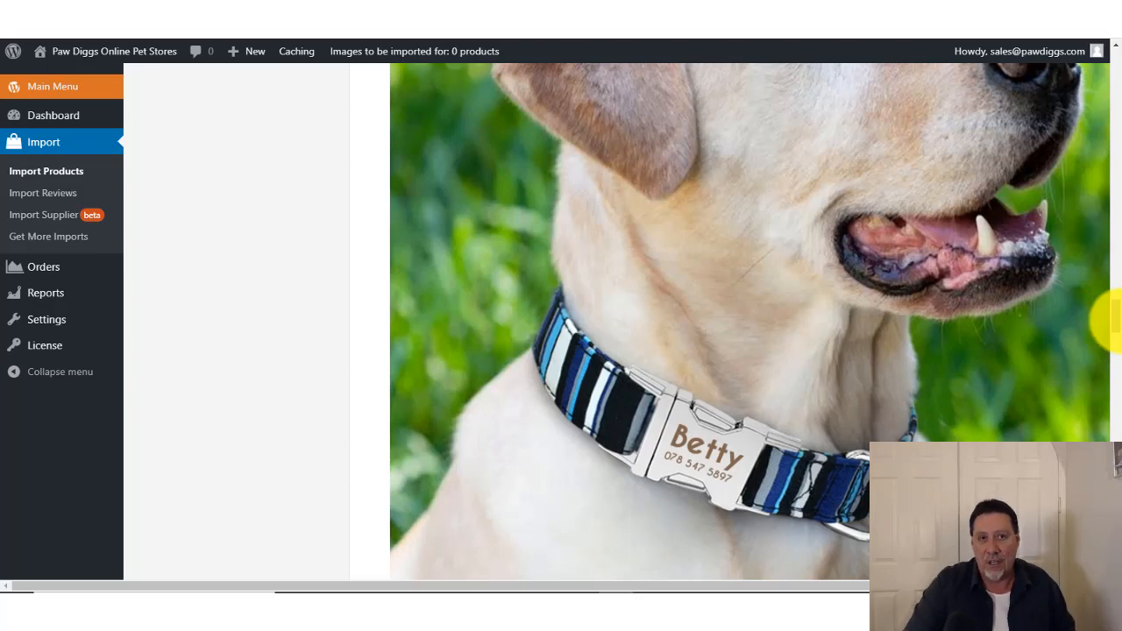
drag(1115, 327, 1108, 84)
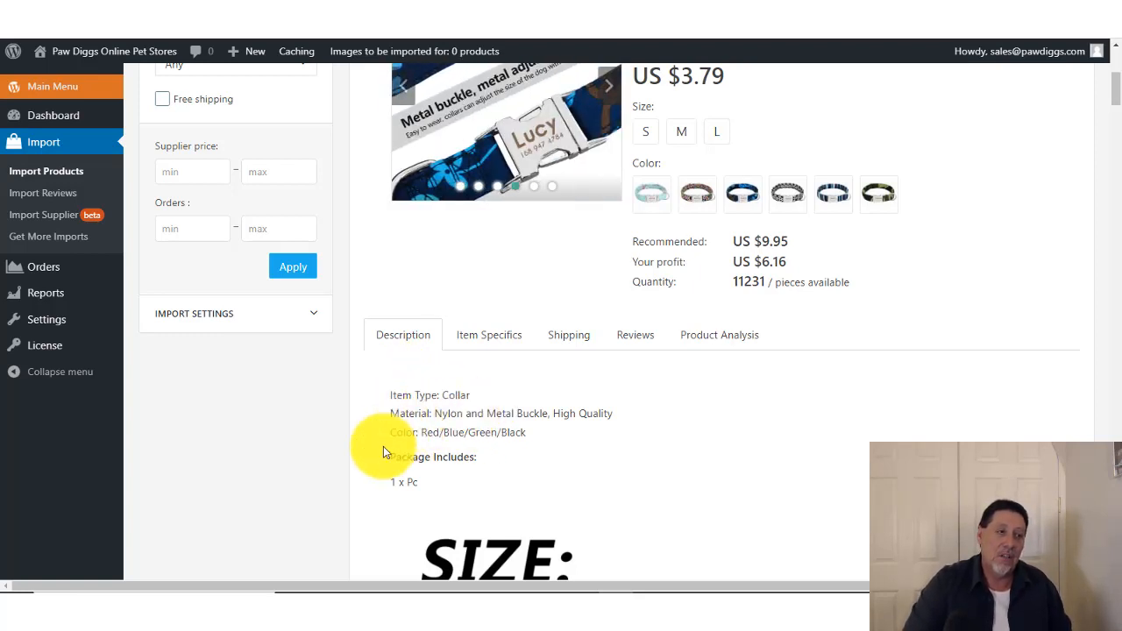
Review the nylon collar's item specifics and expand the import settings in the filter area.
click(497, 344)
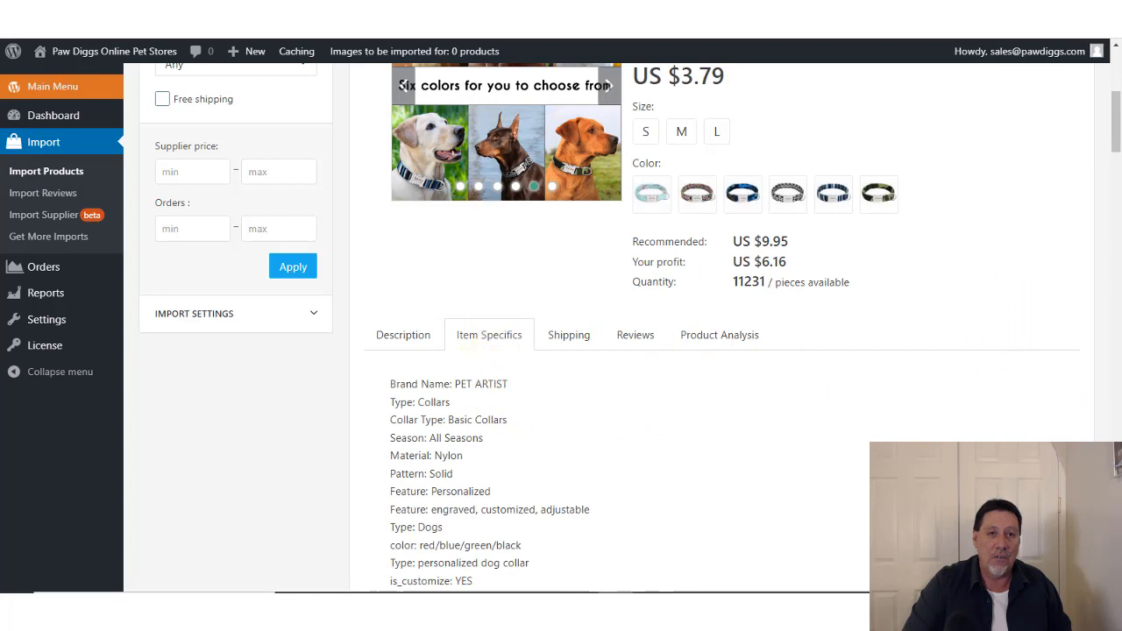
scroll(1118, 145, down, 1)
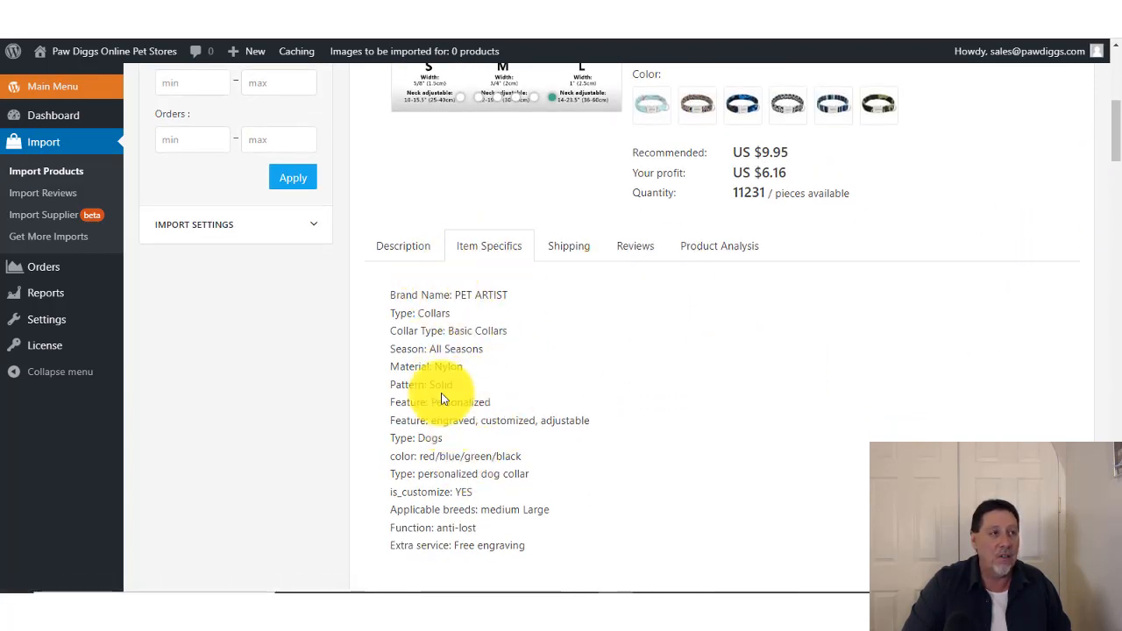
click(307, 234)
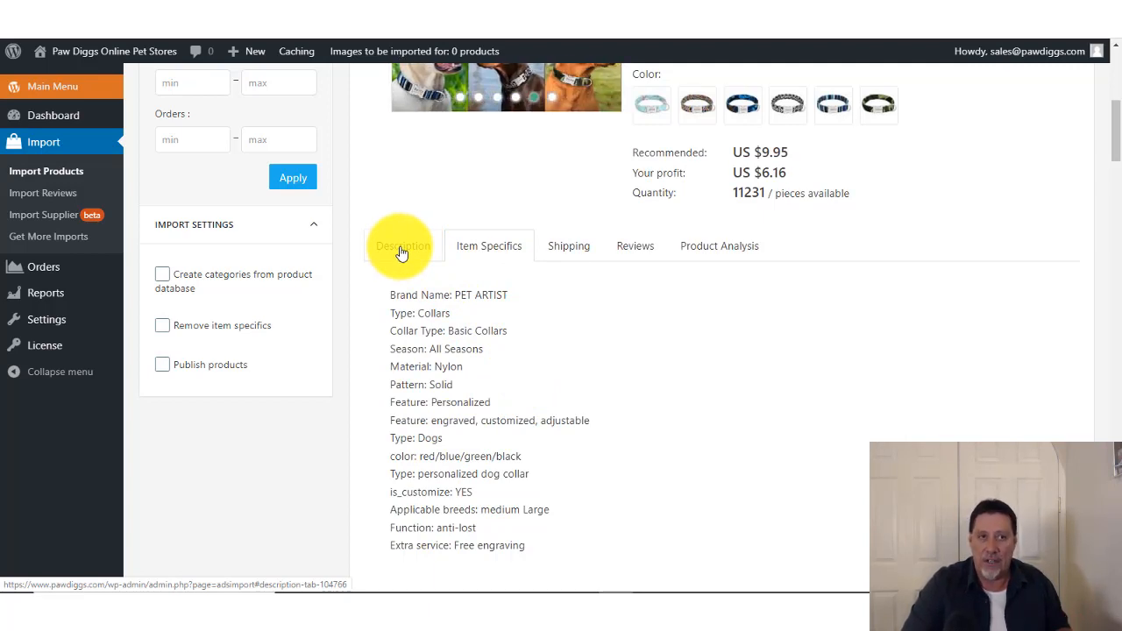
Examine the nylon collar's shipping methods, costs, delivery times and tracking for the United States.
click(581, 250)
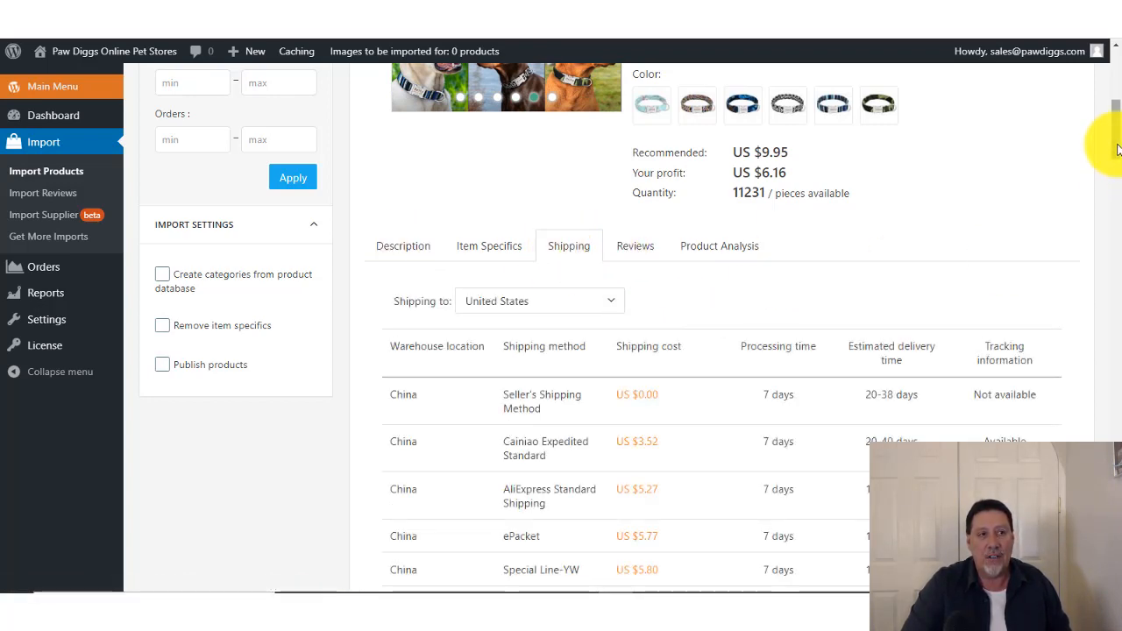
drag(1119, 159, 1120, 160)
scroll(1117, 157, down, 2)
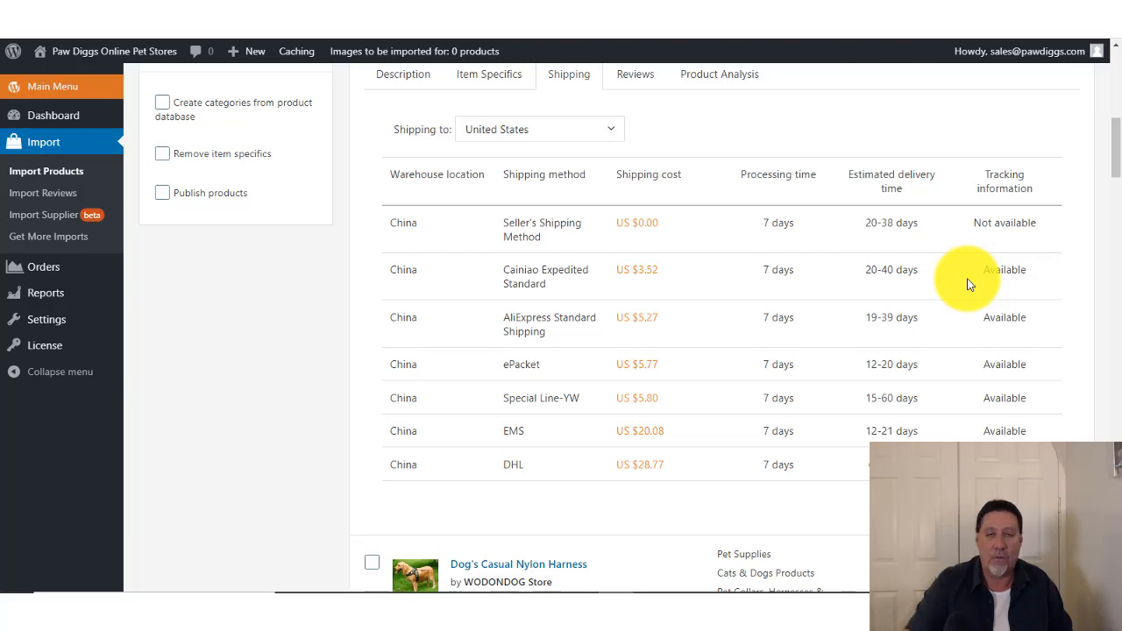
Filter the pet collar, harness and leash products to those shipping from the United States.
scroll(1109, 132, up, 4)
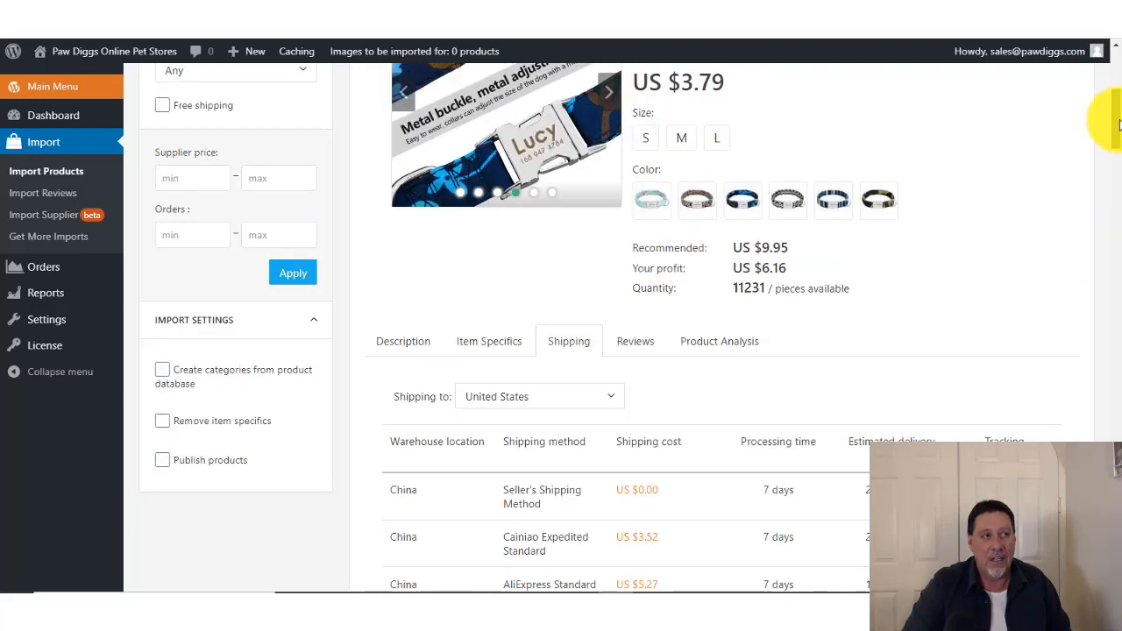
scroll(1117, 114, up, 3)
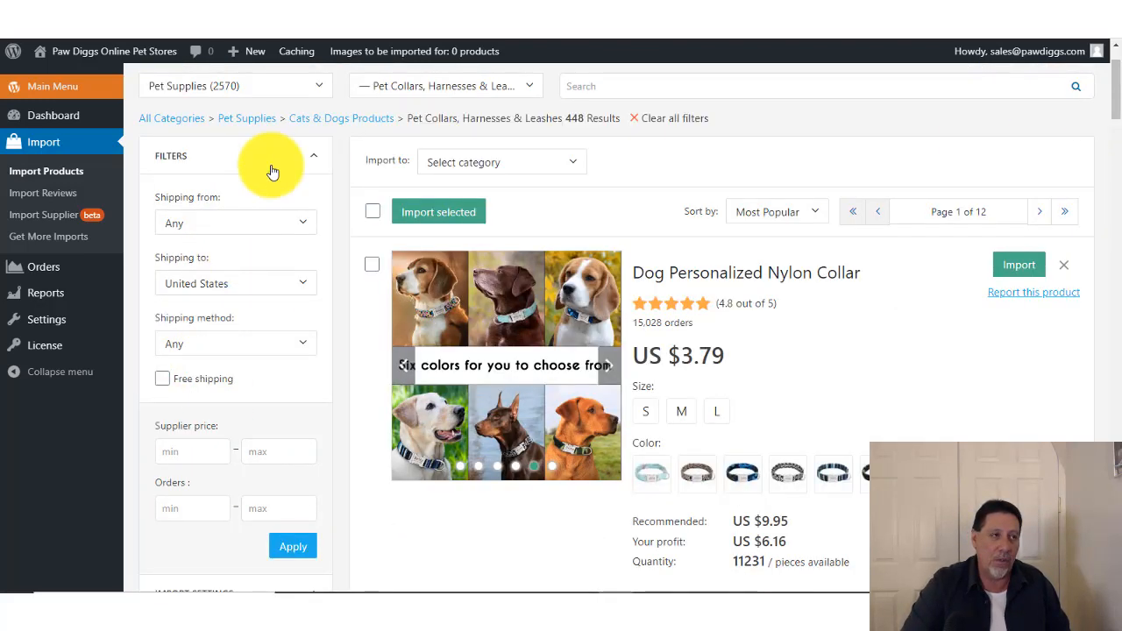
click(302, 226)
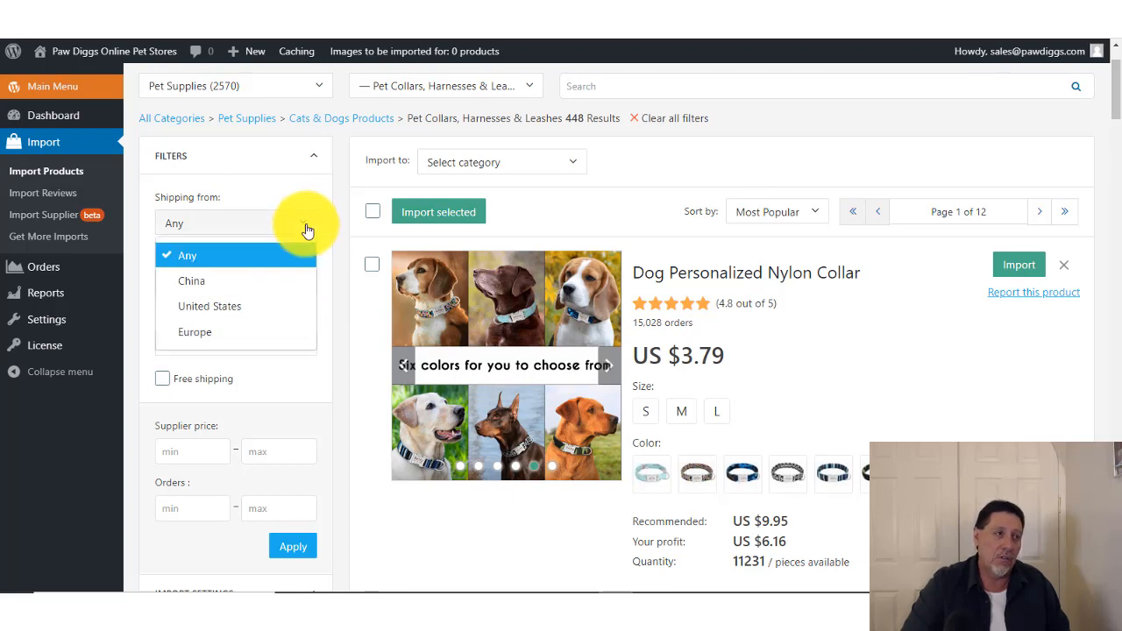
click(237, 306)
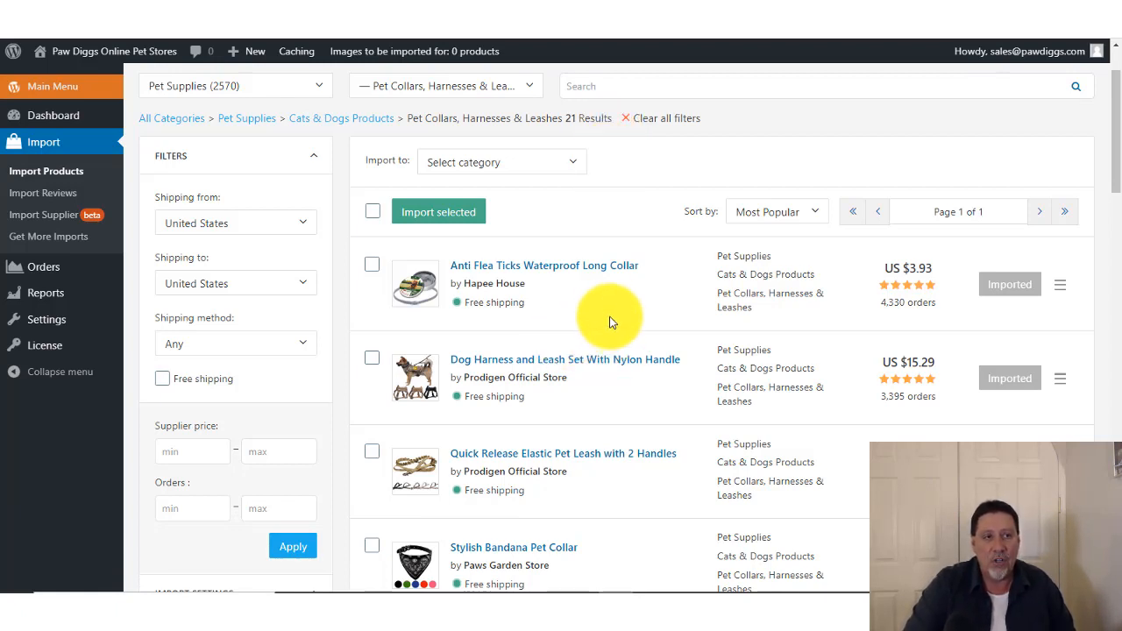
Open the Anti Flea Ticks Waterproof Long Collar details and examine its pricing, ship-from options and shipping methods to the United States.
click(568, 275)
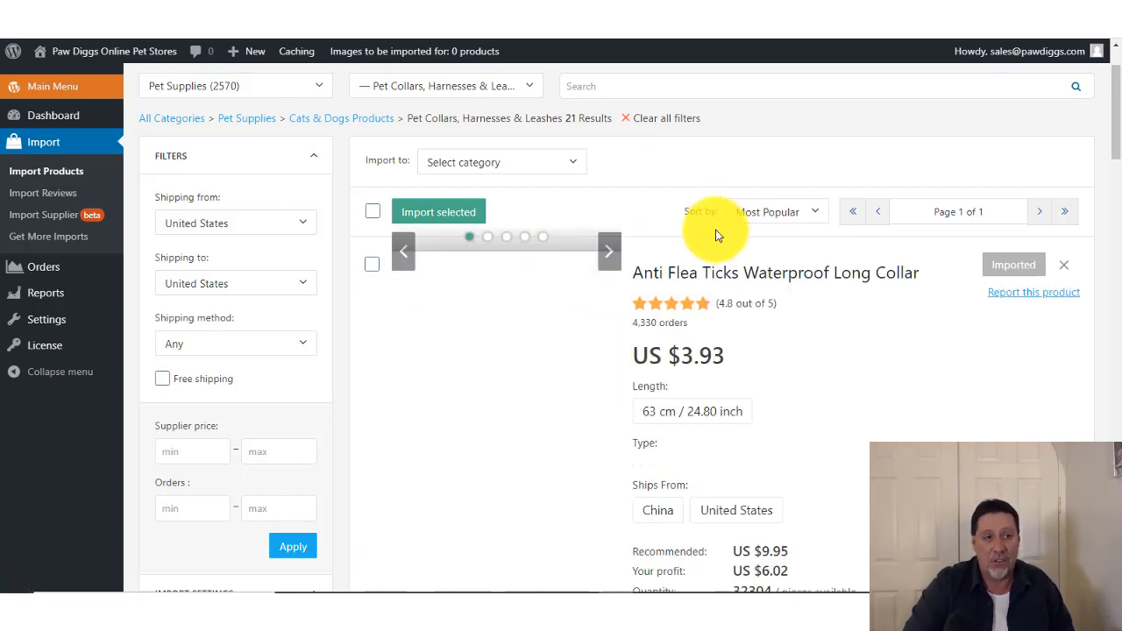
scroll(1102, 61, down, 5)
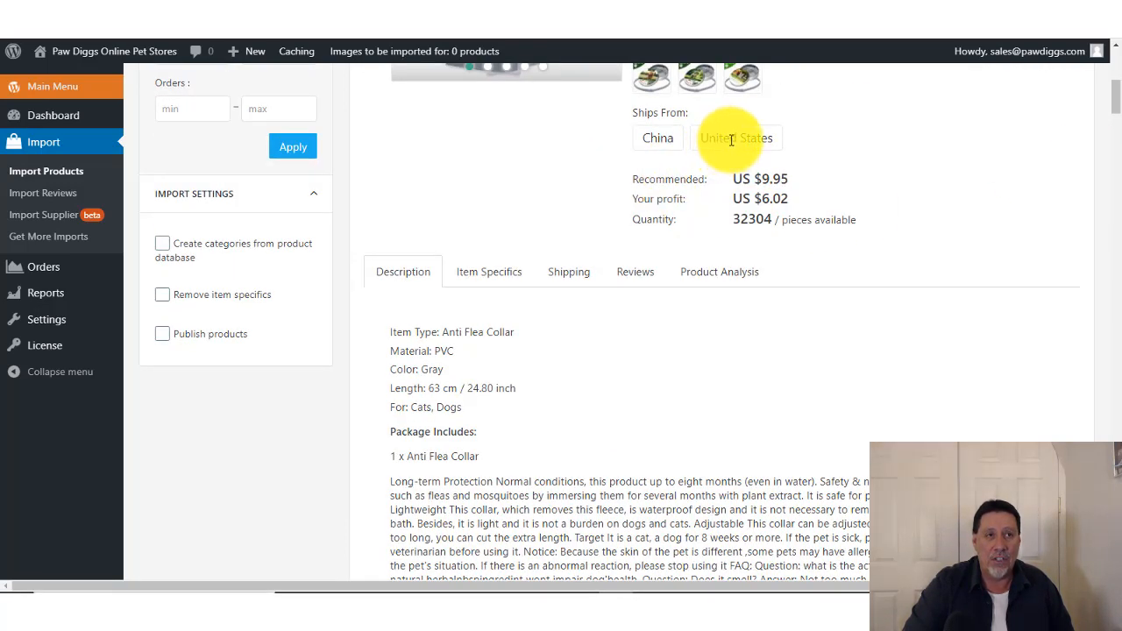
scroll(1049, 135, up, 2)
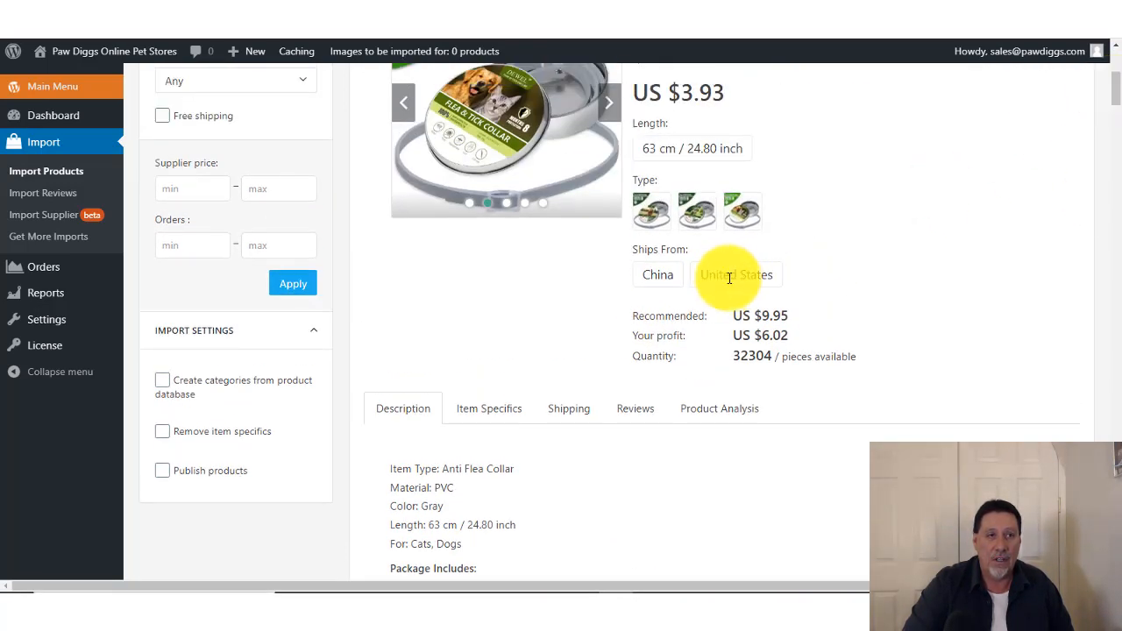
click(576, 413)
scroll(1101, 150, down, 2)
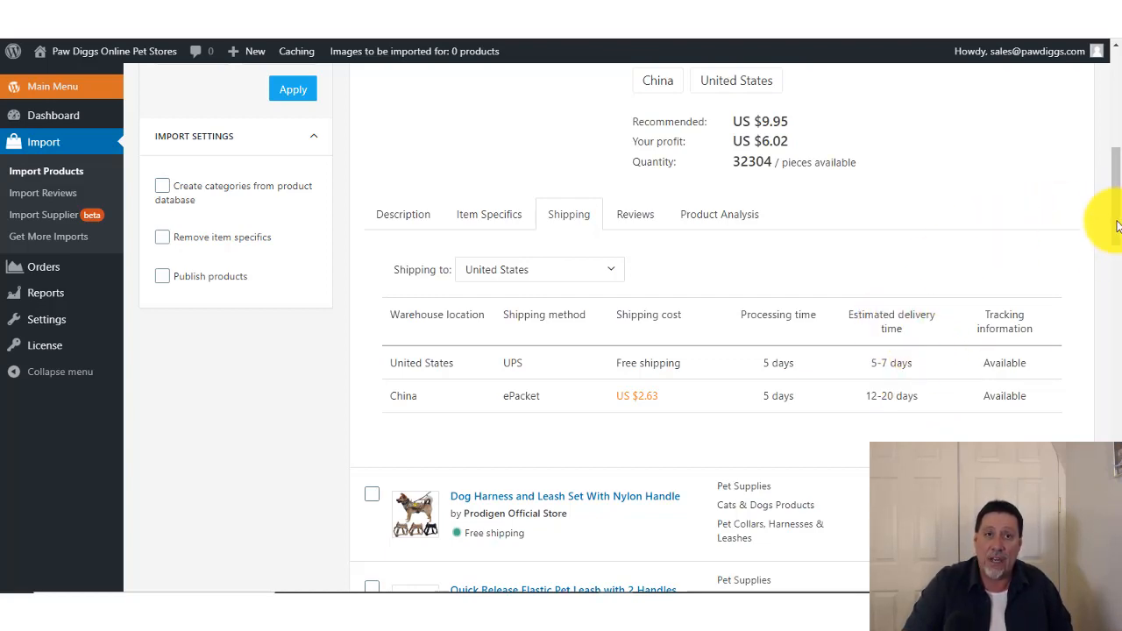
drag(1118, 226, 1105, 201)
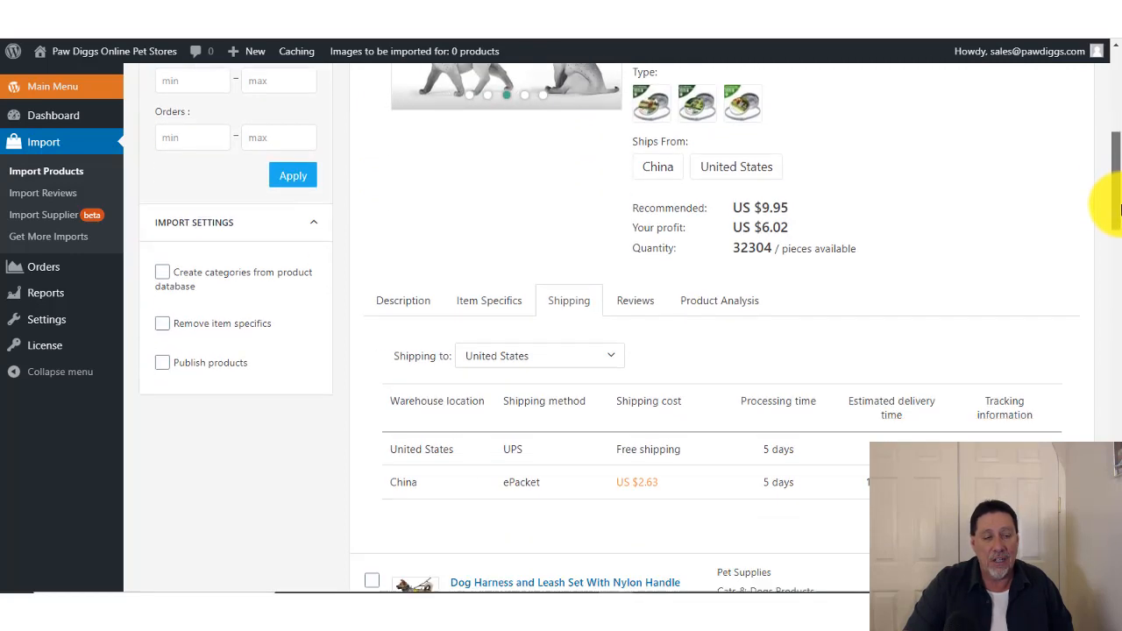
Check the flea collar's reviews and product analysis, including its store, logistics reliability and order chart.
click(639, 302)
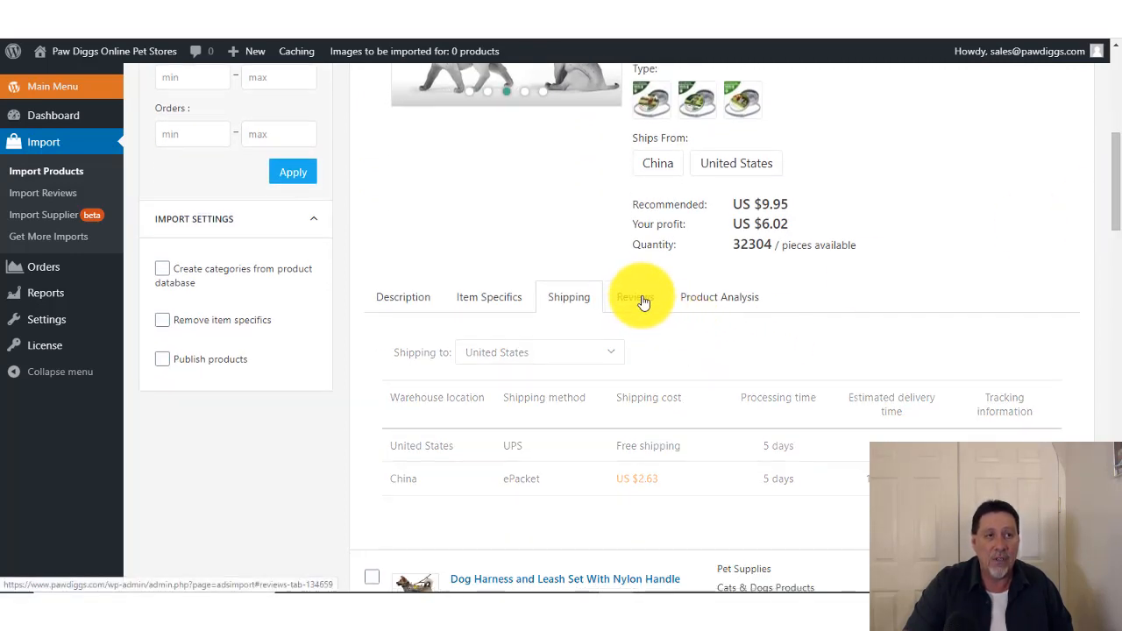
click(737, 303)
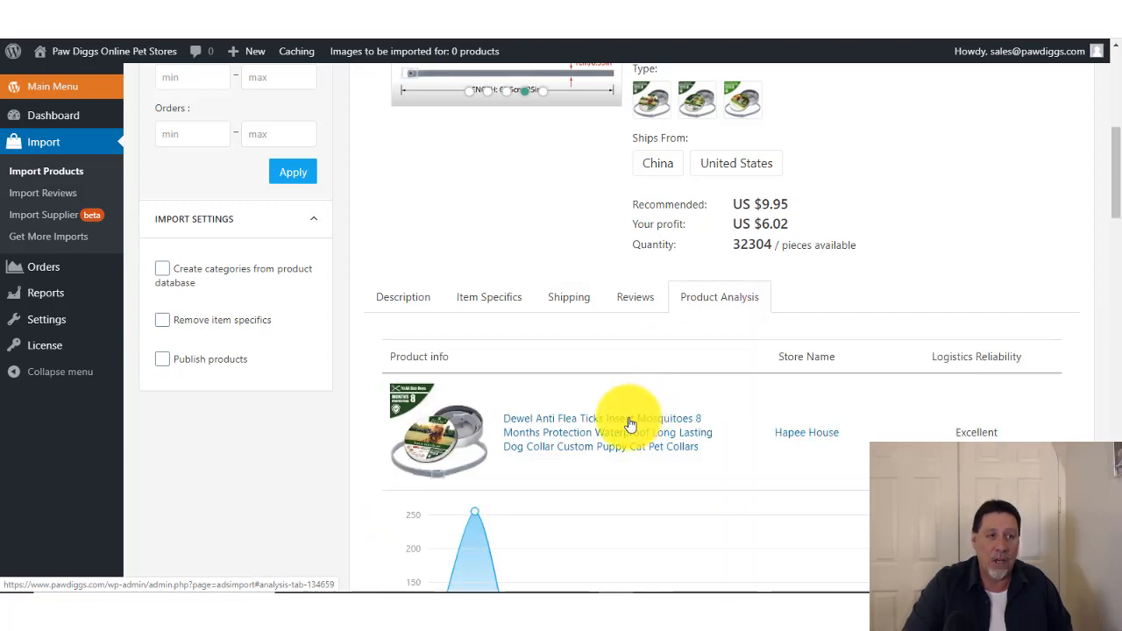
drag(1109, 176, 1108, 210)
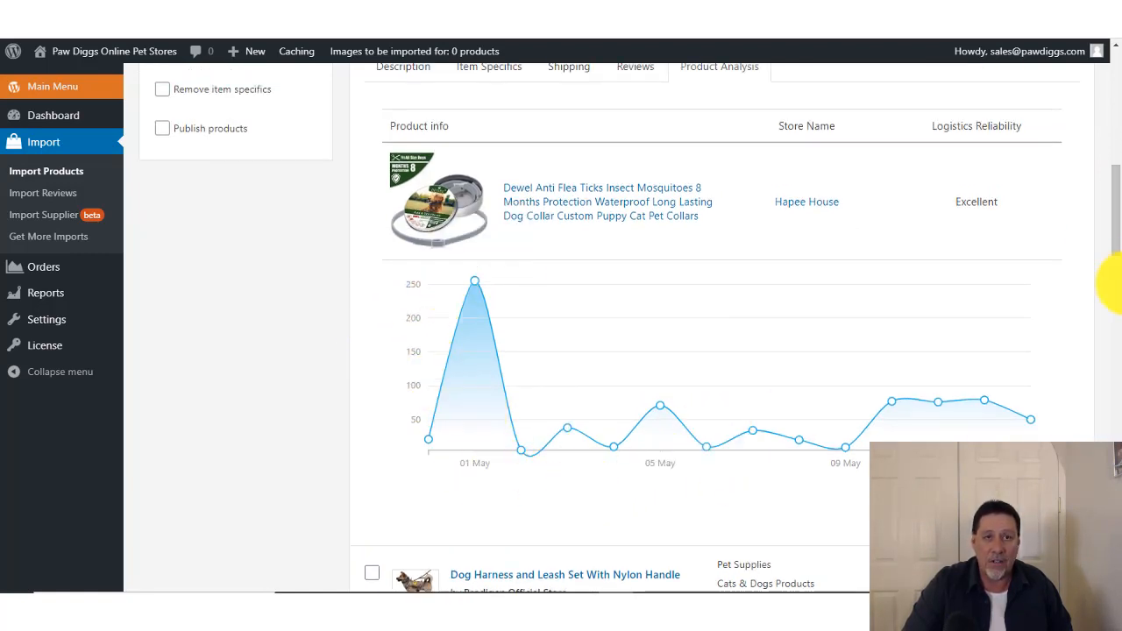
drag(1119, 244, 1102, 196)
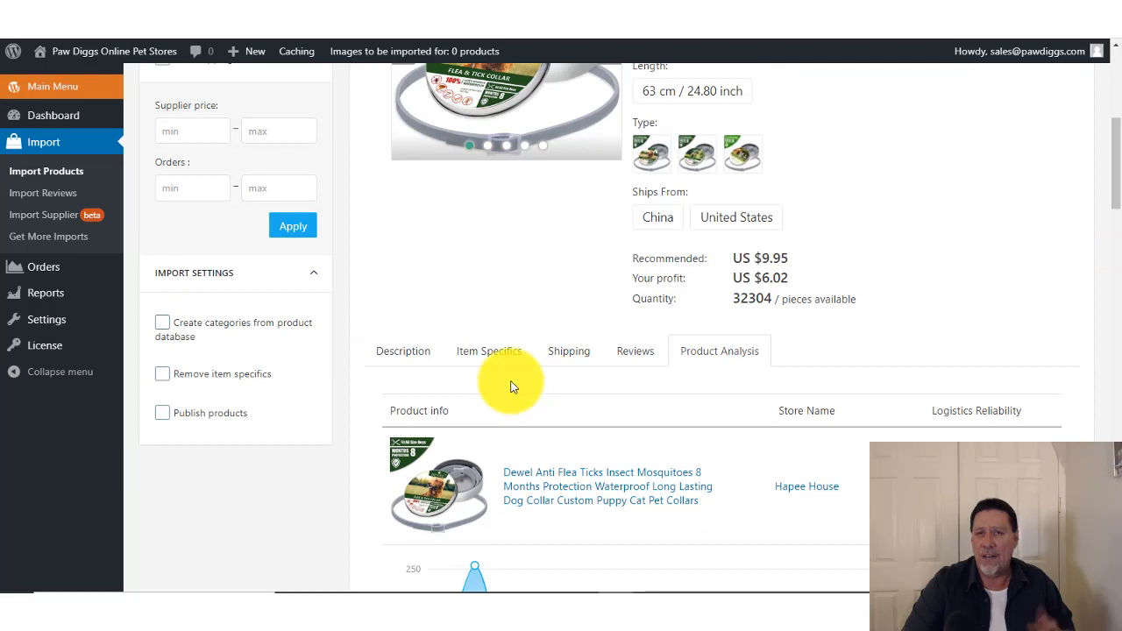
Review the flea collar's item specifics and description, and close its product details.
click(489, 351)
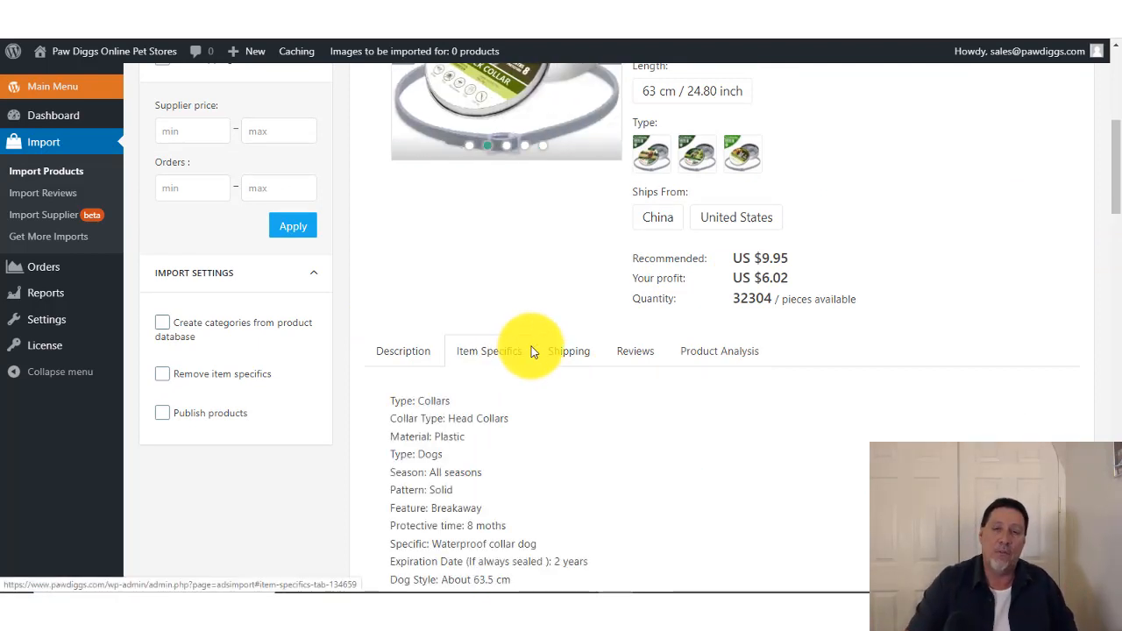
click(395, 360)
drag(1117, 97, 1116, 76)
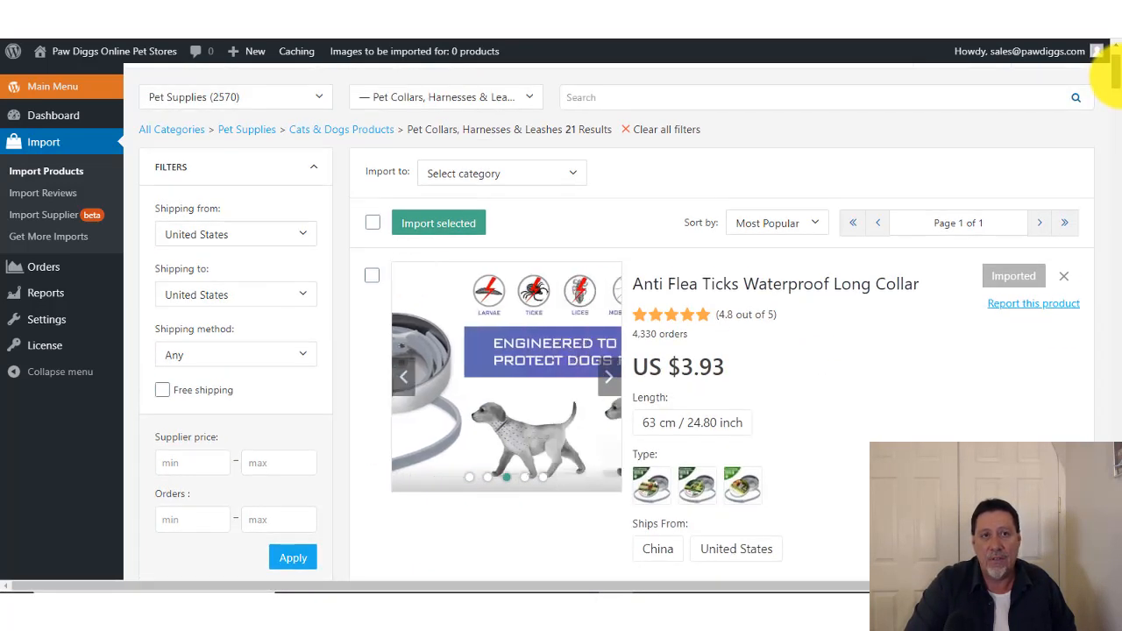
click(1065, 283)
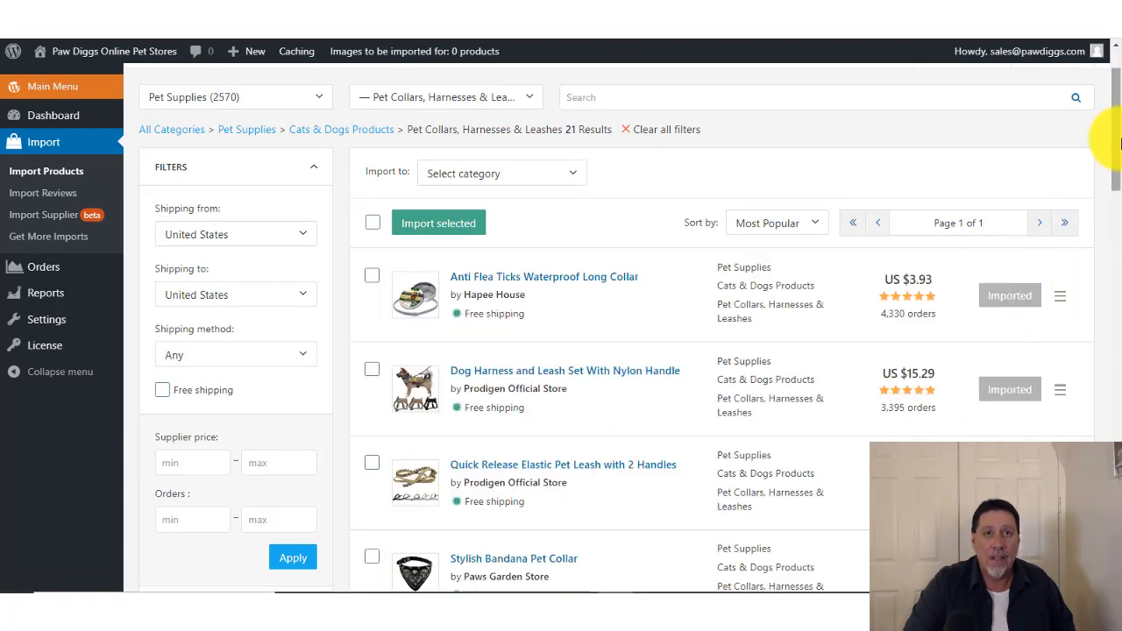
Set Pet Collars as the store category into which products are imported.
scroll(1106, 88, up, 2)
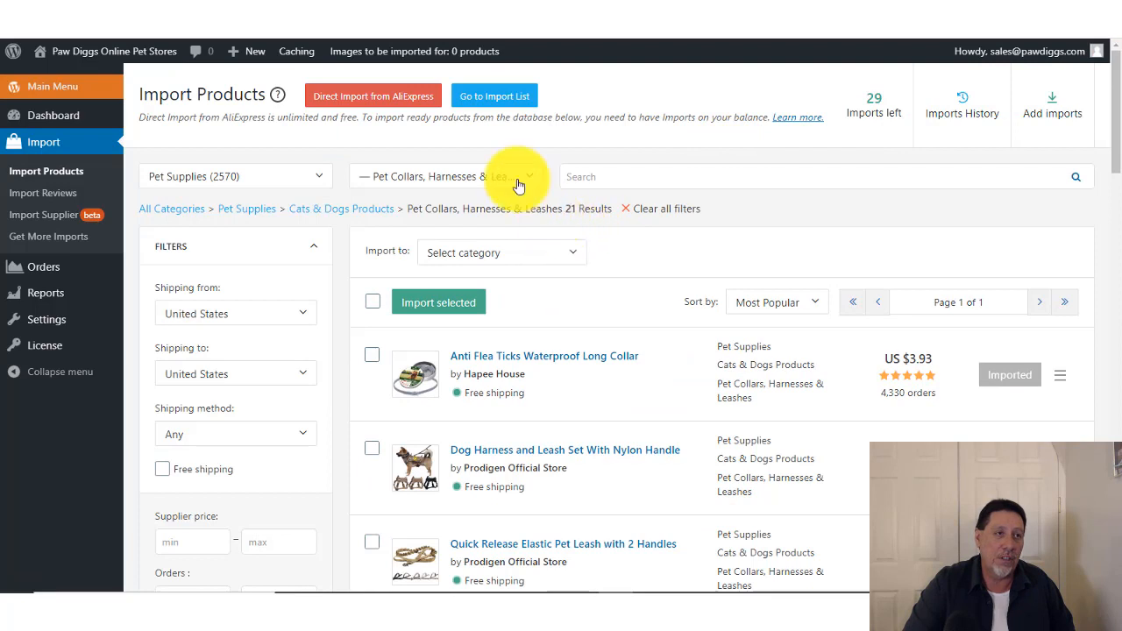
click(573, 260)
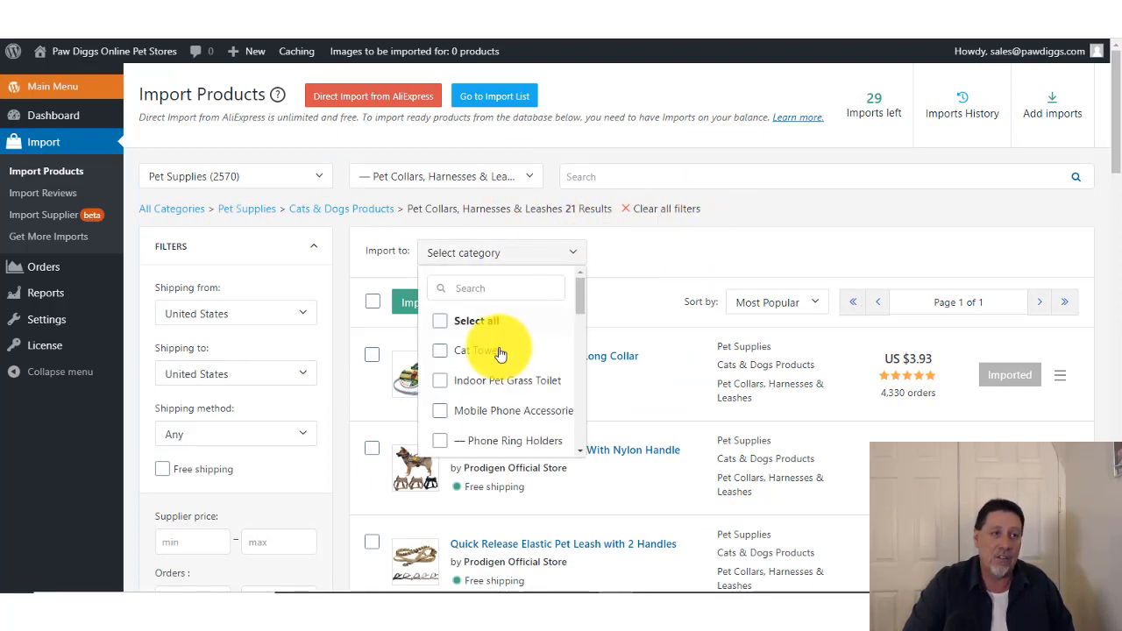
drag(580, 298, 584, 337)
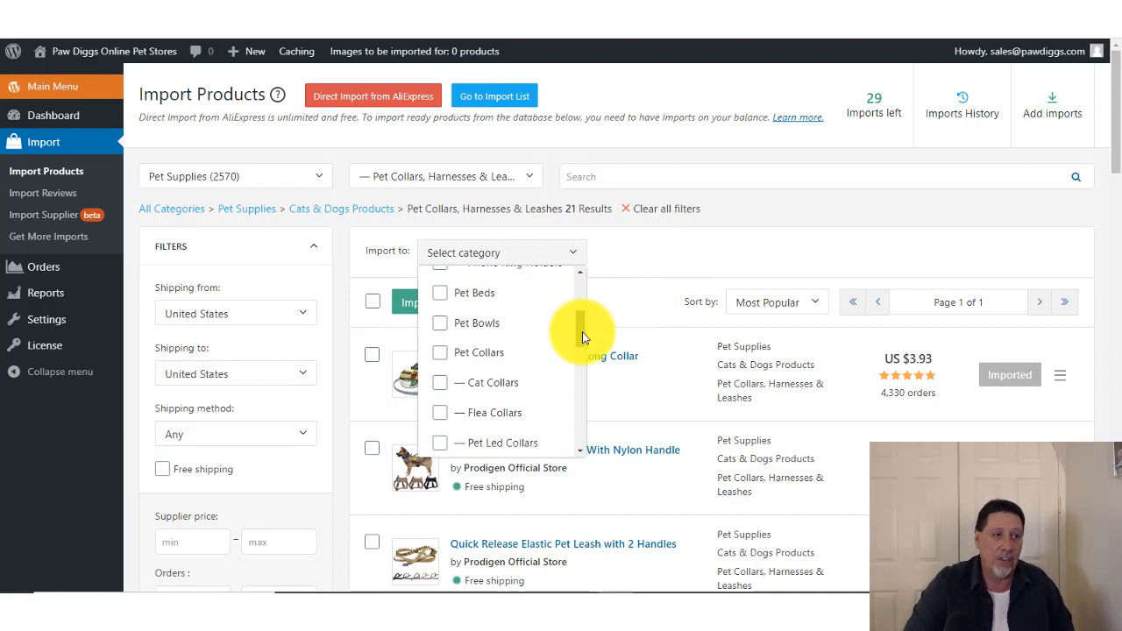
click(441, 354)
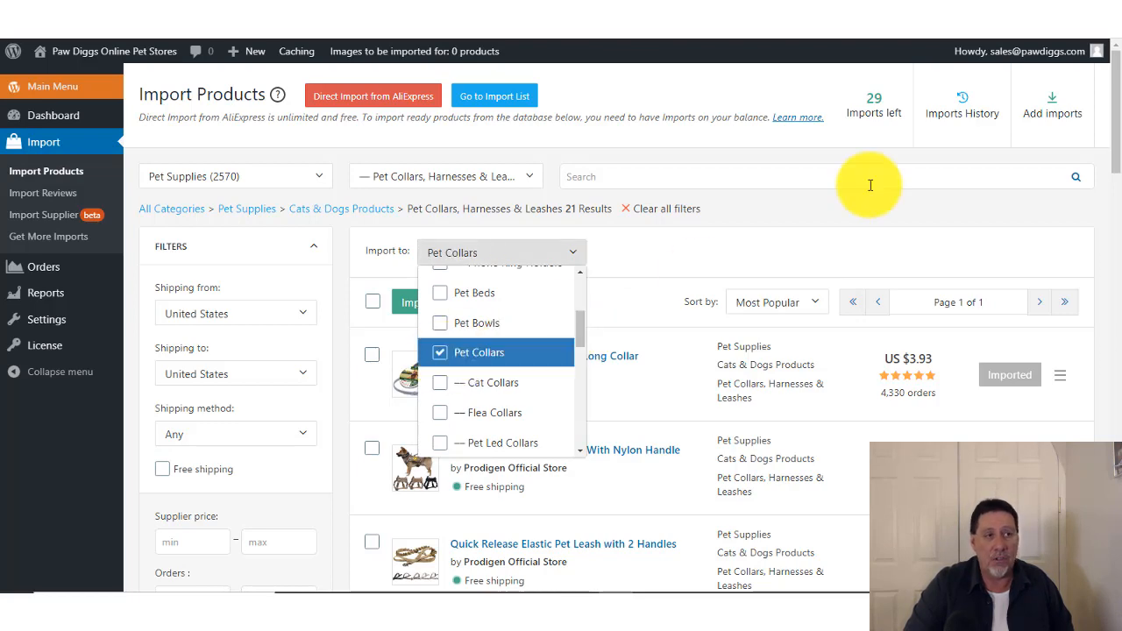
click(819, 221)
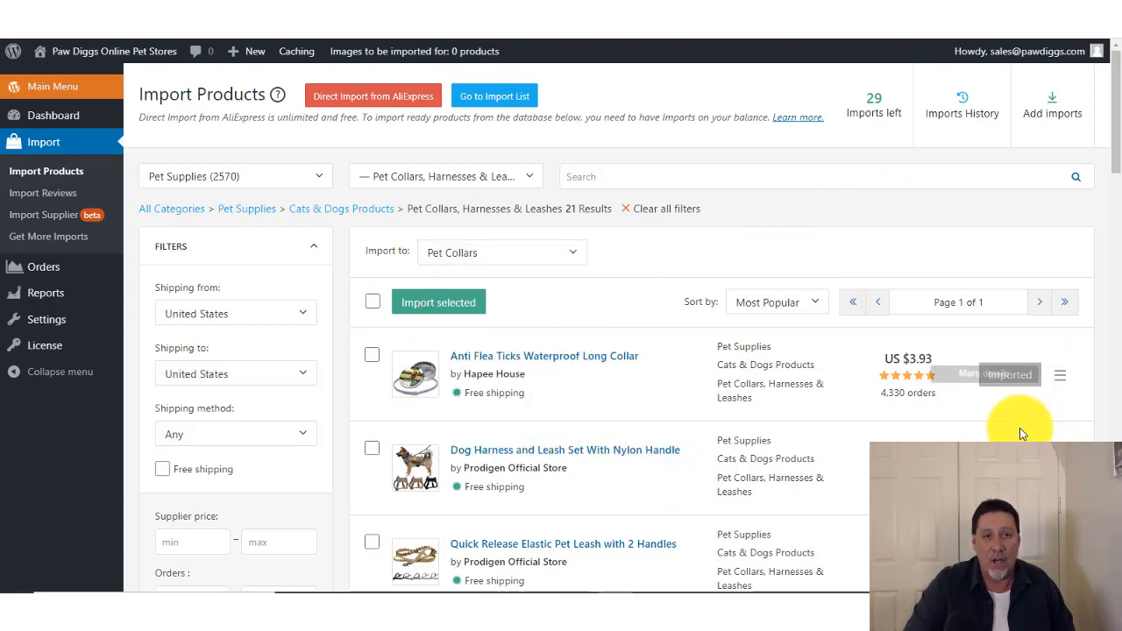
Look over which listed products are already imported, and review the price, order and import settings.
drag(1115, 157, 1116, 188)
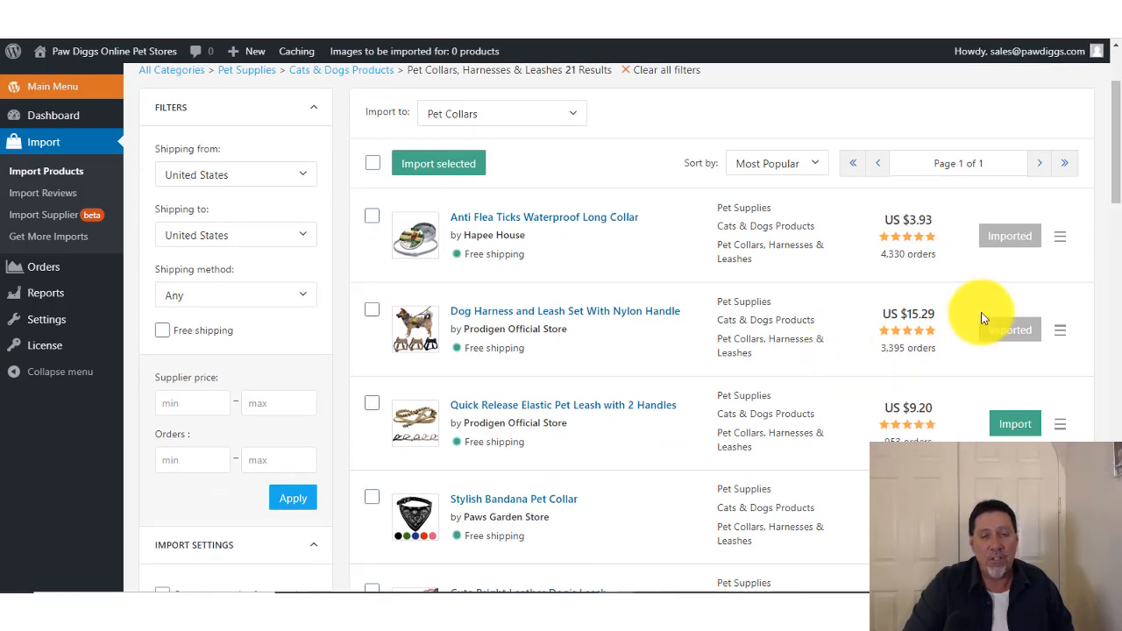
click(1026, 320)
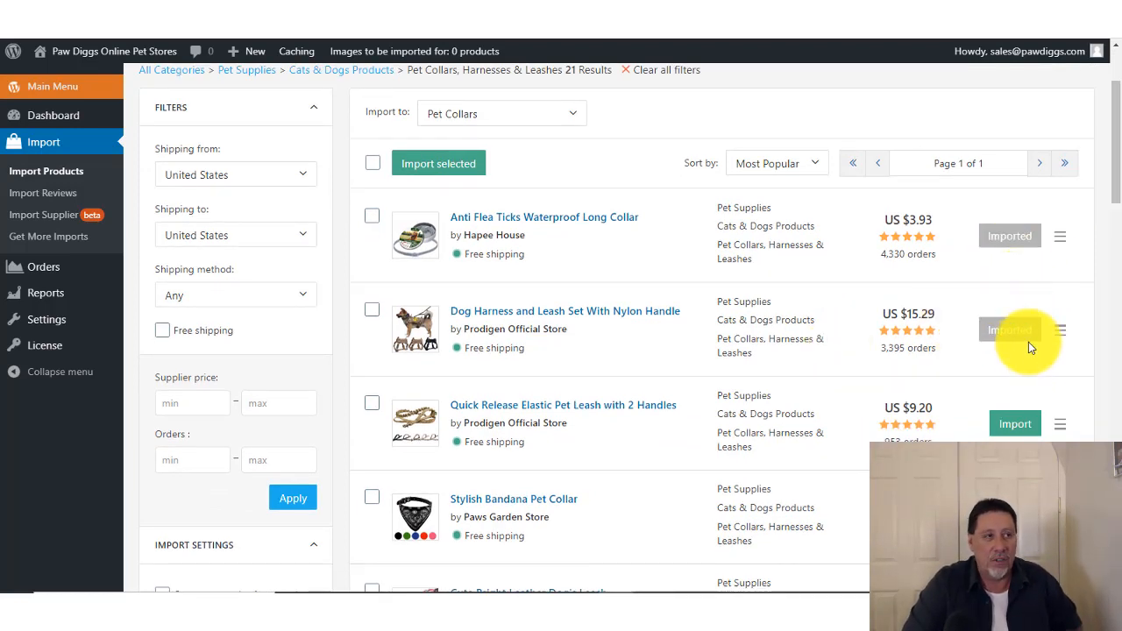
drag(1117, 169, 1117, 159)
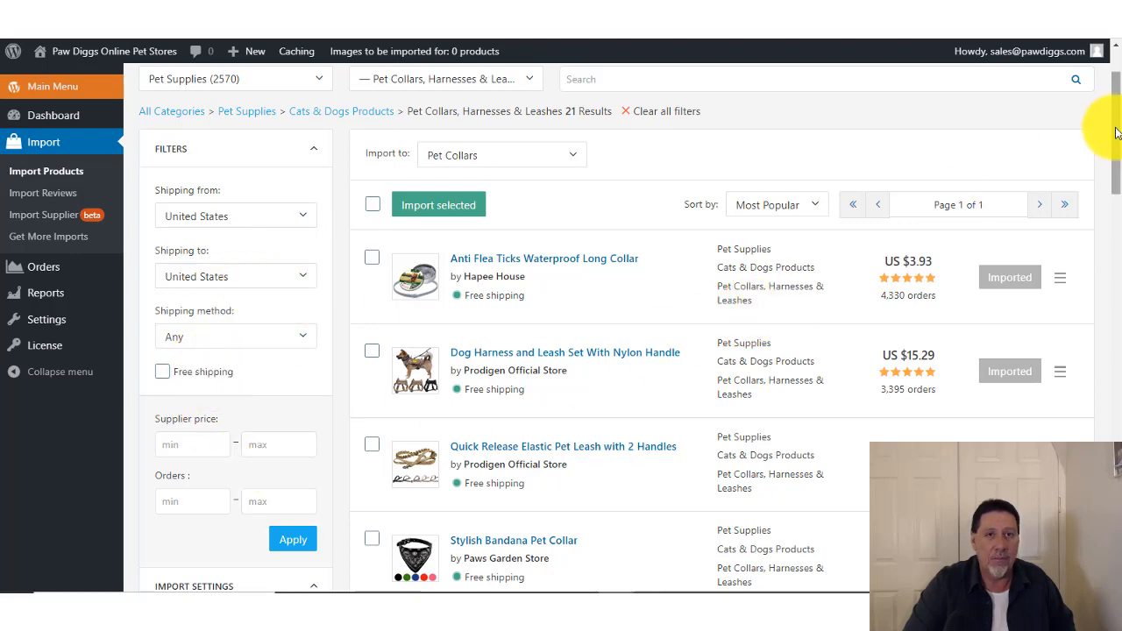
drag(1114, 167, 1116, 218)
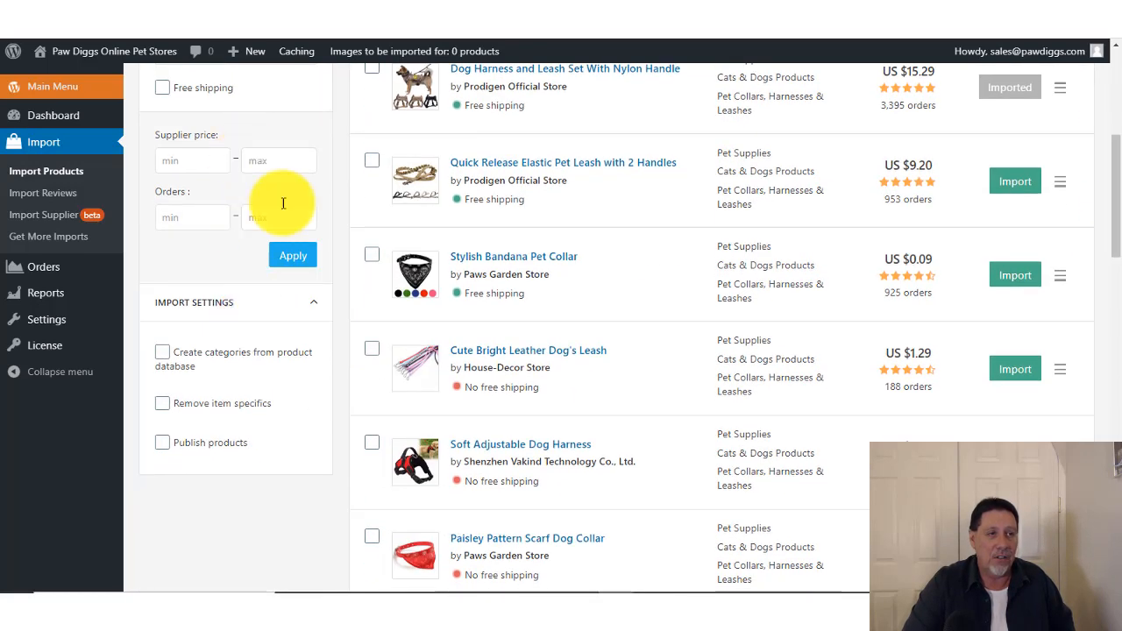
Select all listed products for bulk import and clear the selection again.
scroll(1100, 232, up, 3)
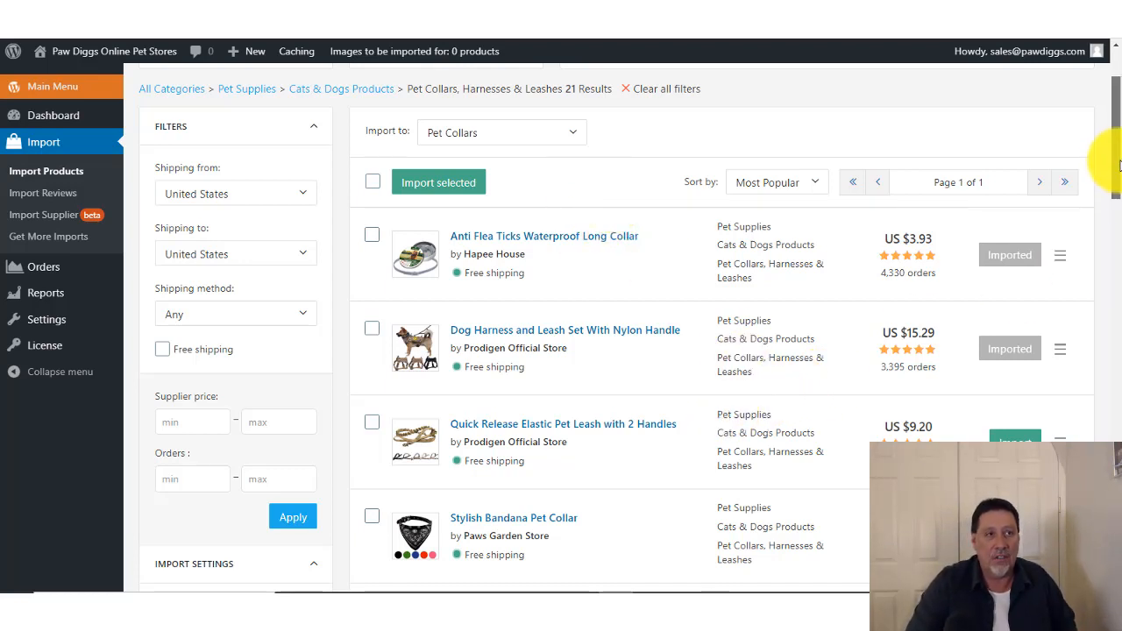
scroll(1106, 132, up, 3)
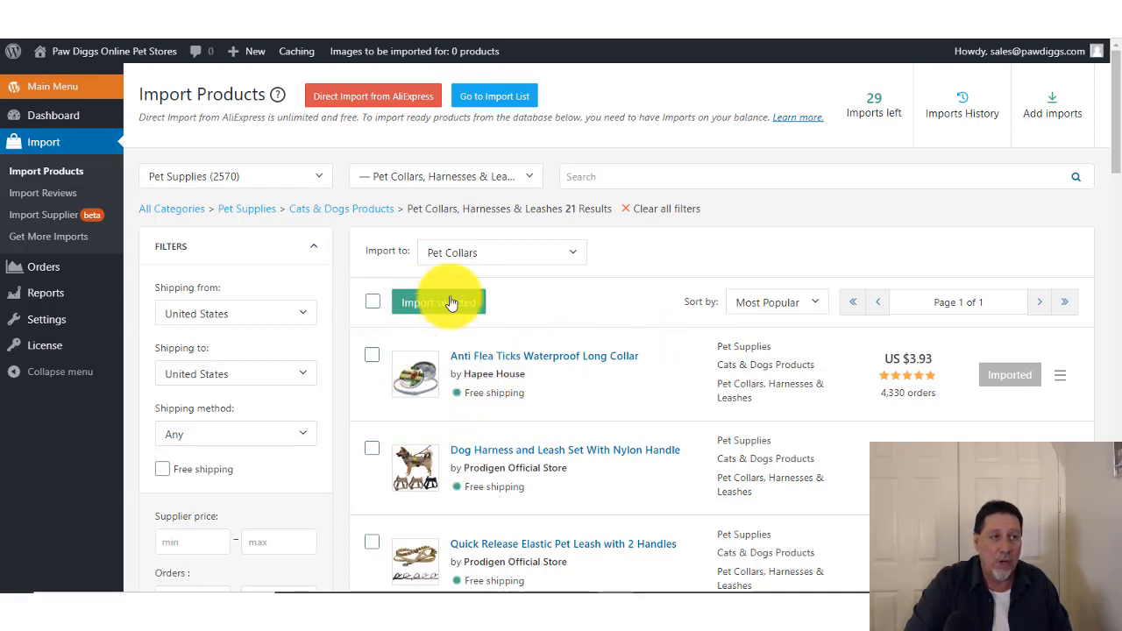
click(372, 303)
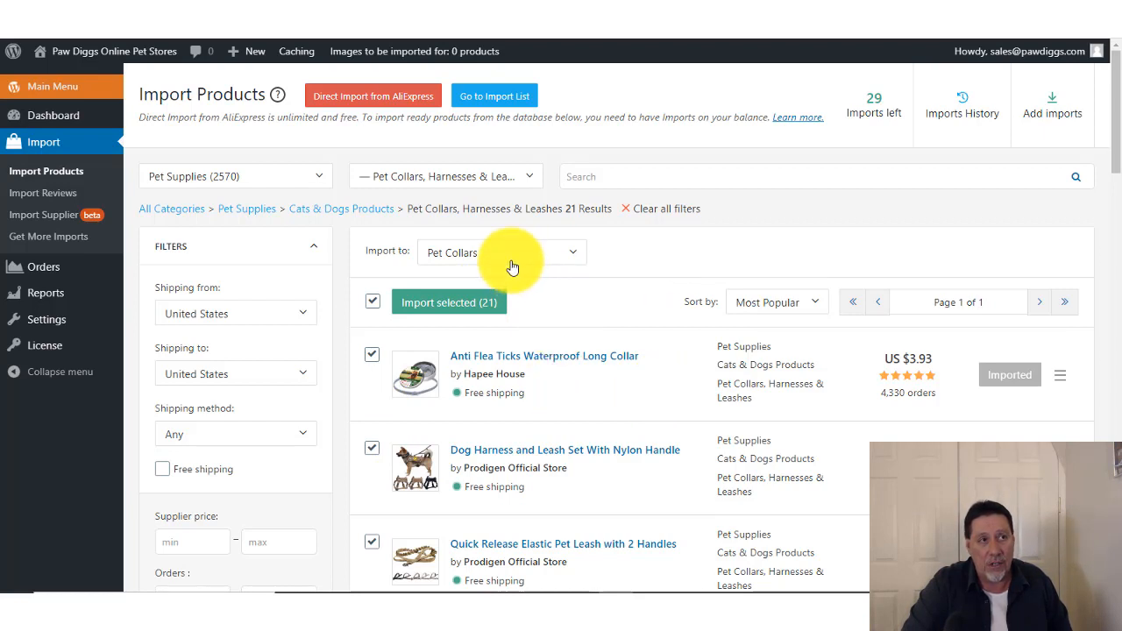
click(374, 303)
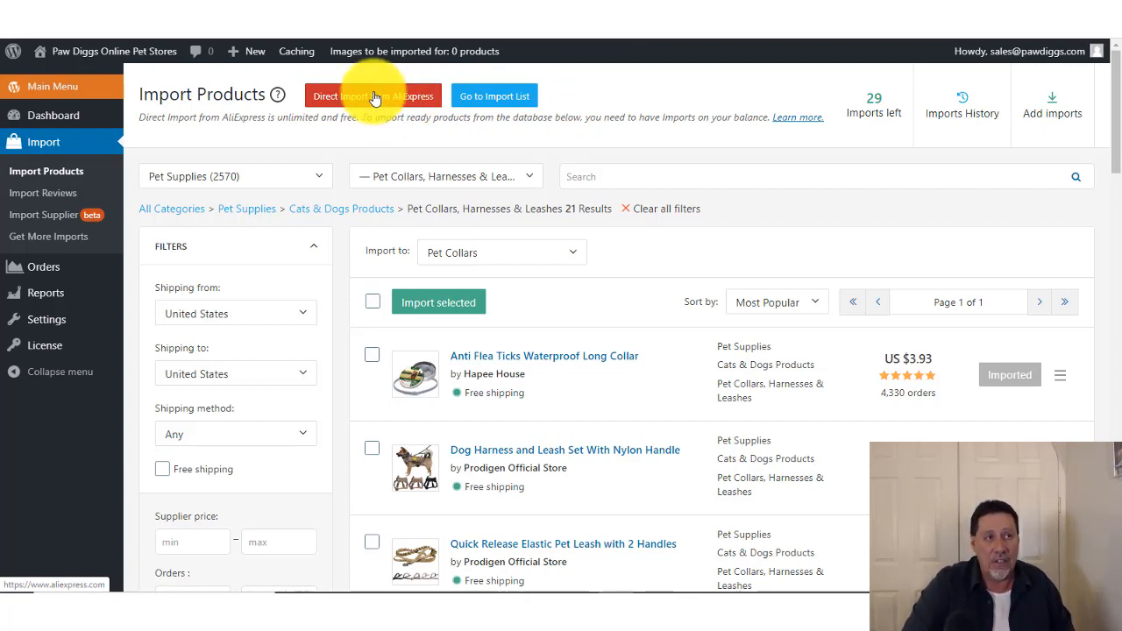
Open the import list and look through its products' prices, categories, update status and editing options.
click(509, 104)
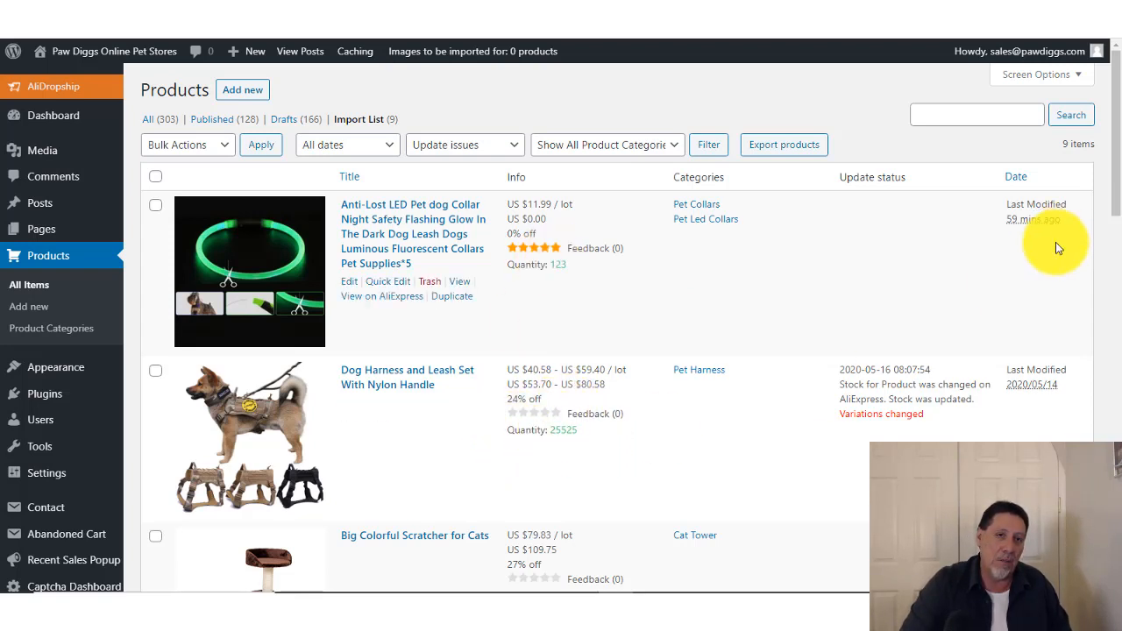
scroll(1095, 243, down, 3)
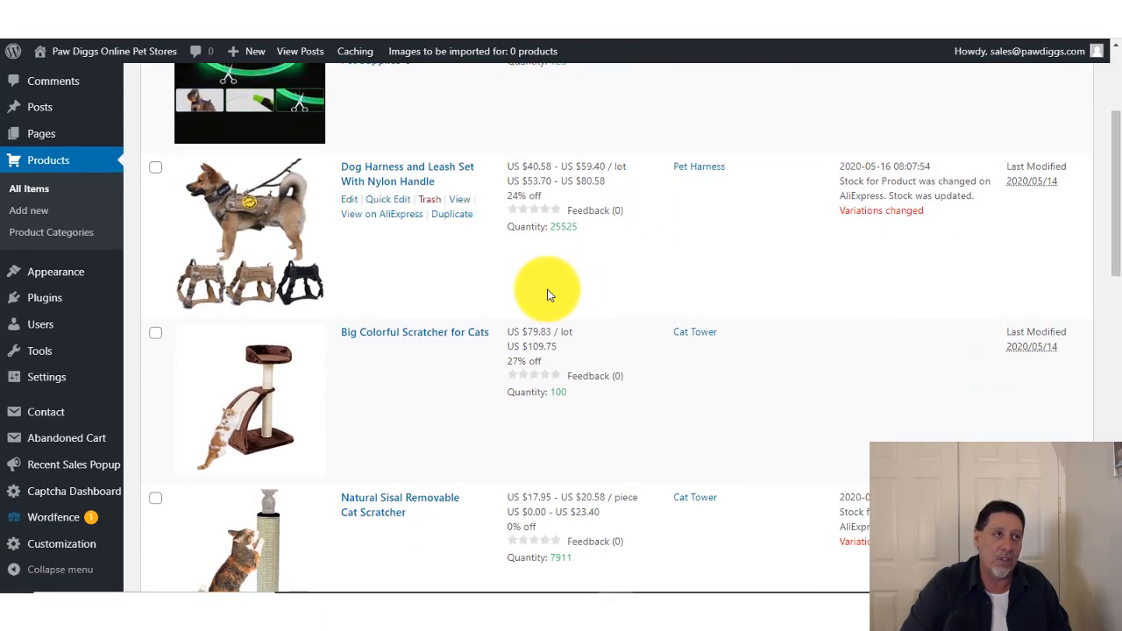
click(83, 9)
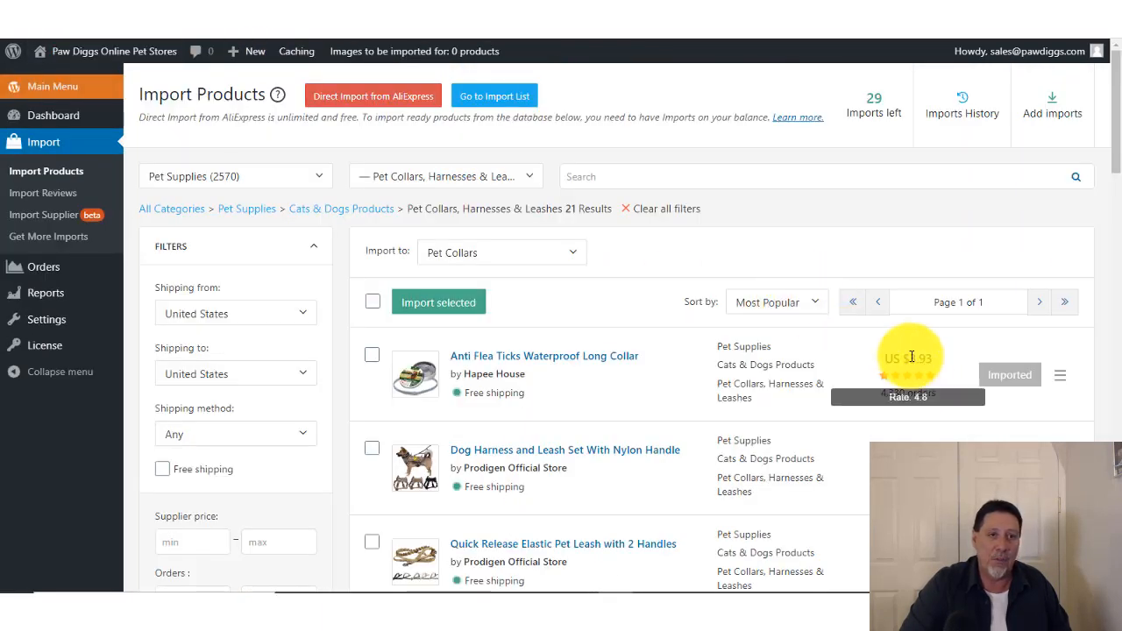
drag(1119, 175, 1114, 126)
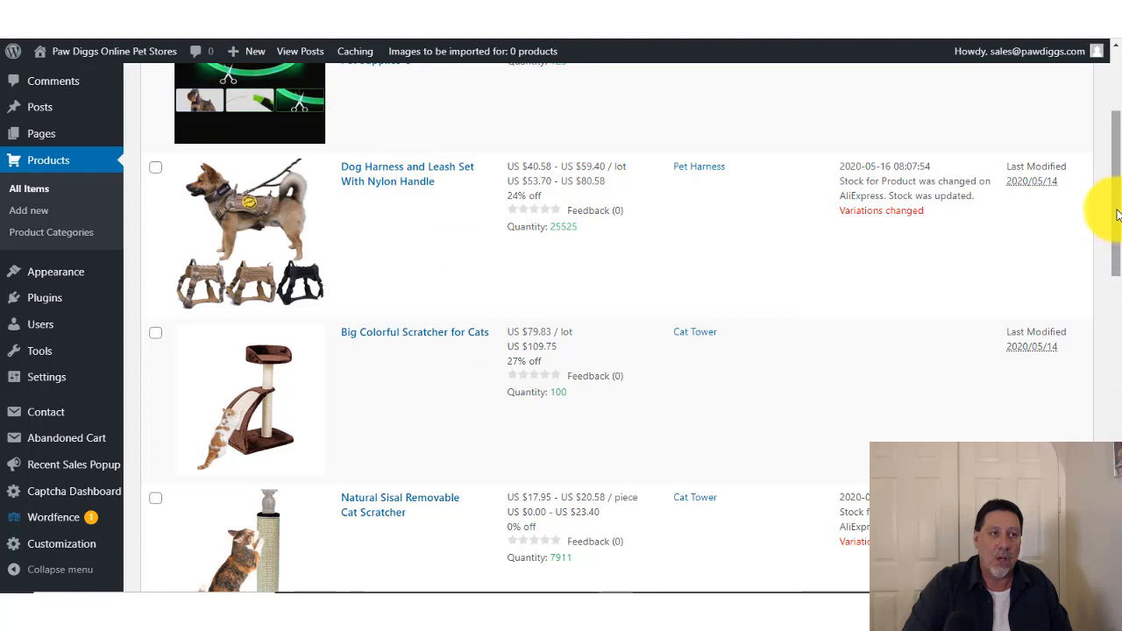
mouse_move(1115, 201)
mouse_down()
mouse_move(1115, 64)
mouse_move(1118, 221)
mouse_up()
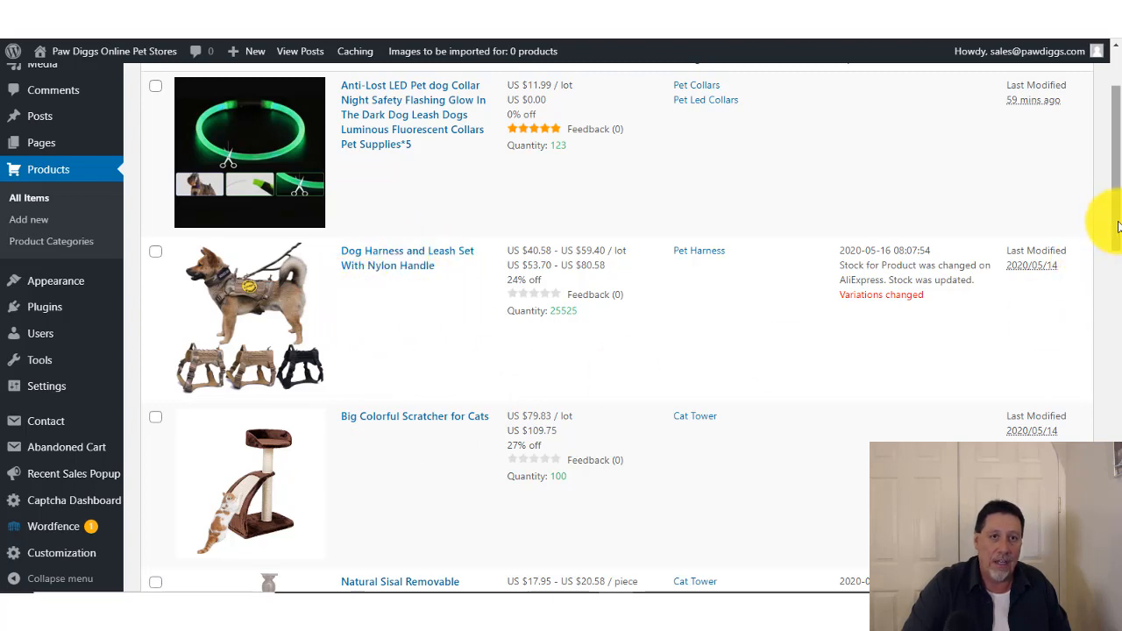
scroll(1095, 236, down, 2)
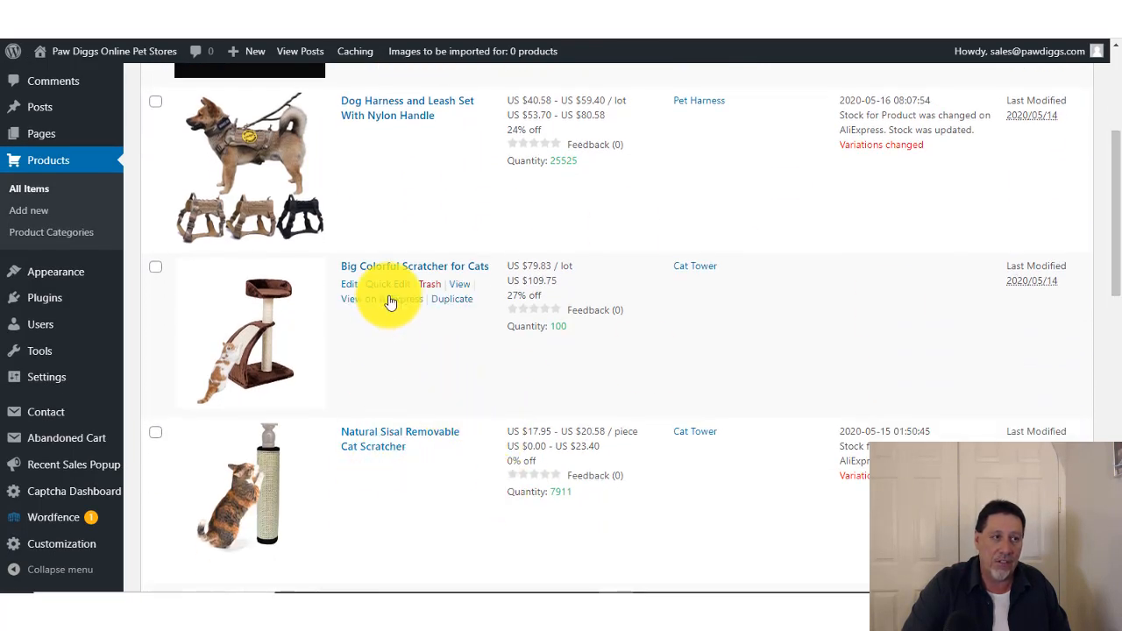
Open the Dog Harness and Leash Set With Nylon Handle product from the import list for editing.
scroll(1101, 226, up, 1)
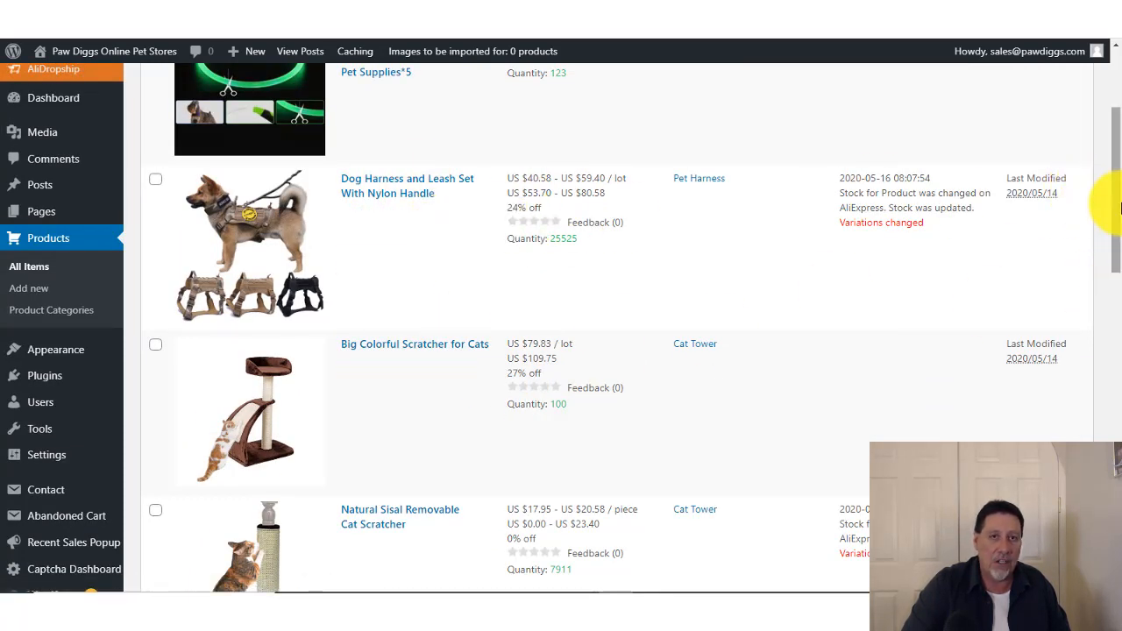
scroll(992, 308, up, 2)
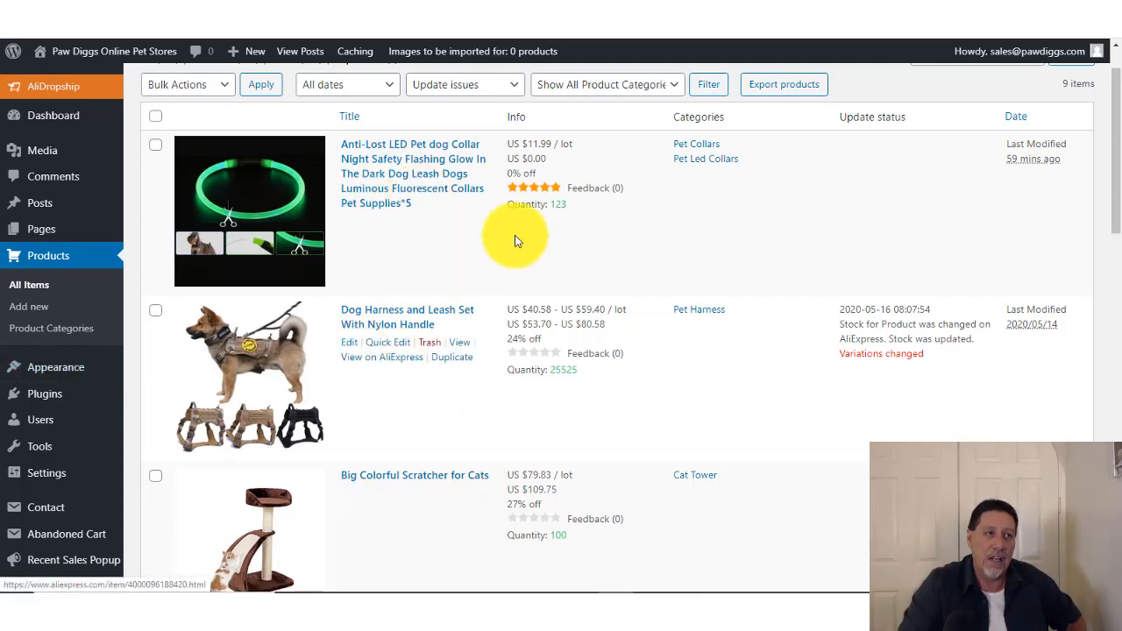
scroll(525, 410, up, 1)
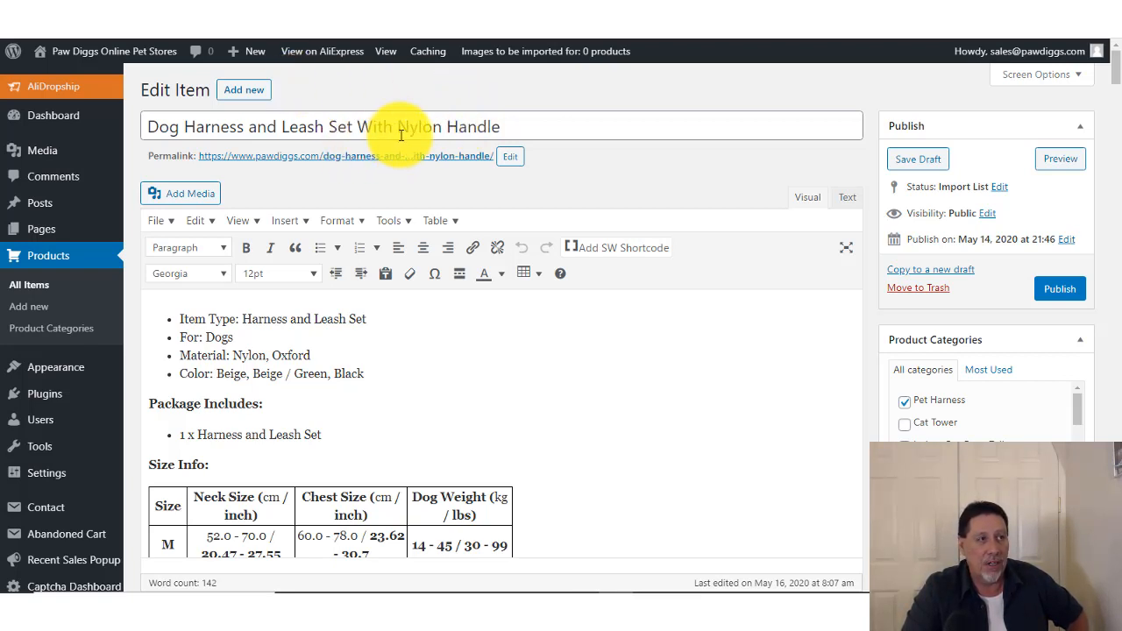
drag(360, 126, 586, 130)
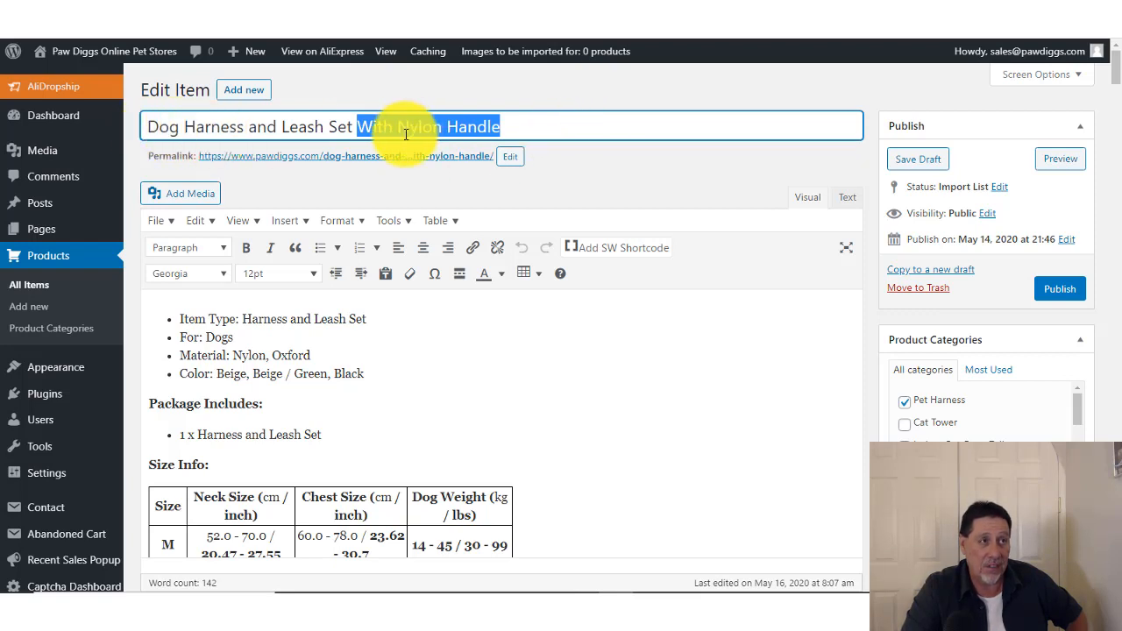
click(509, 160)
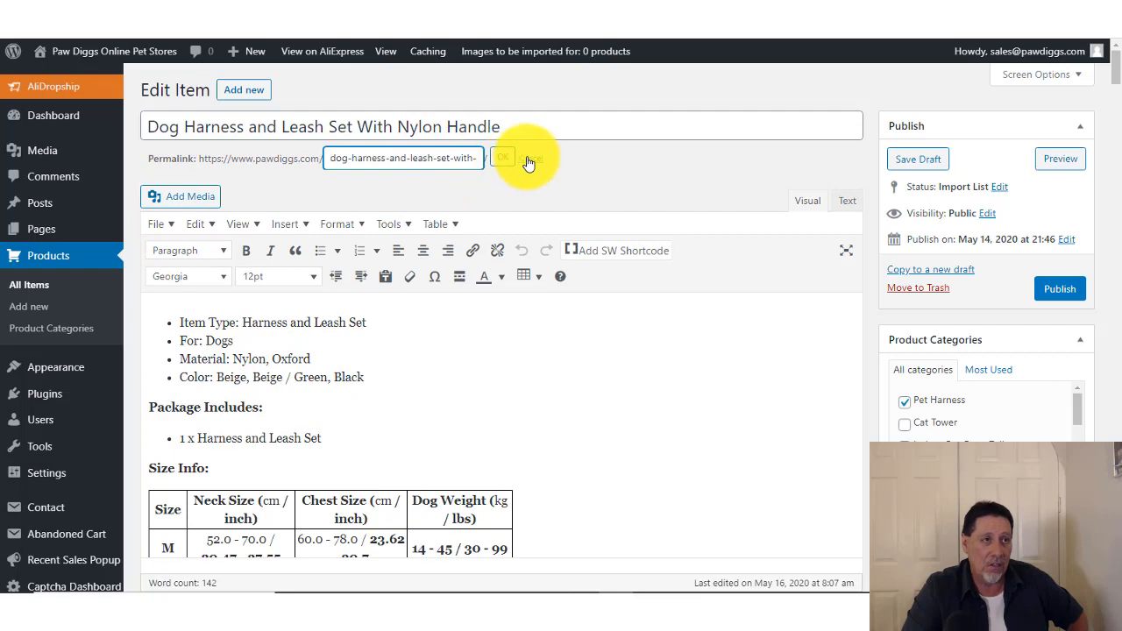
click(528, 163)
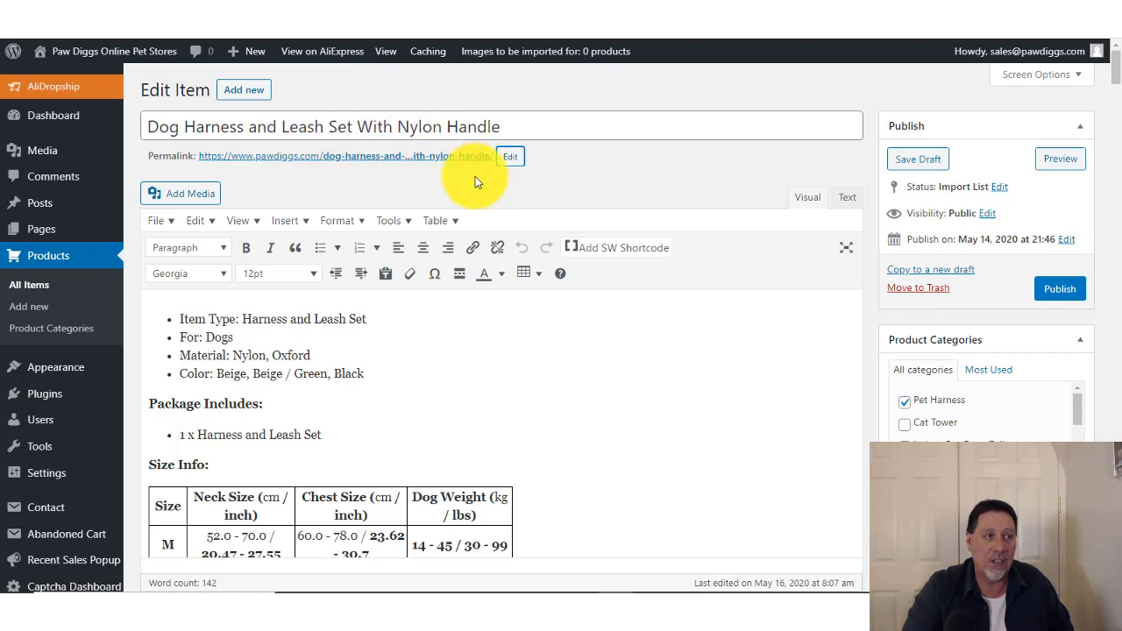
click(263, 317)
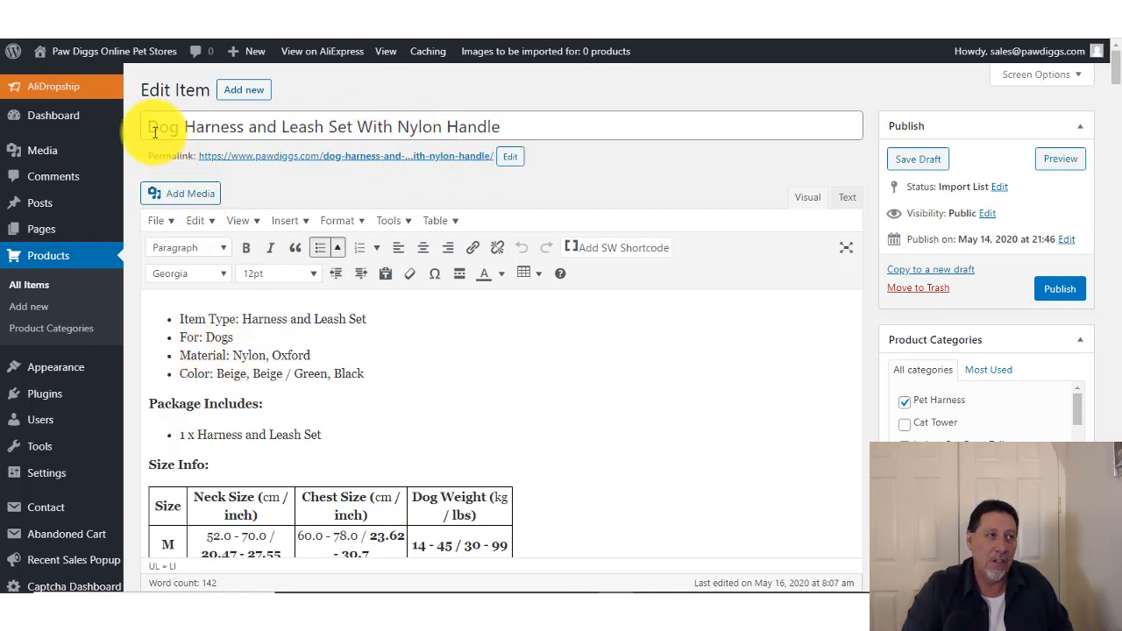
Shorten the product title to "Dog Harness and Leash Set" by removing "With Nylon Handle".
drag(147, 127, 350, 128)
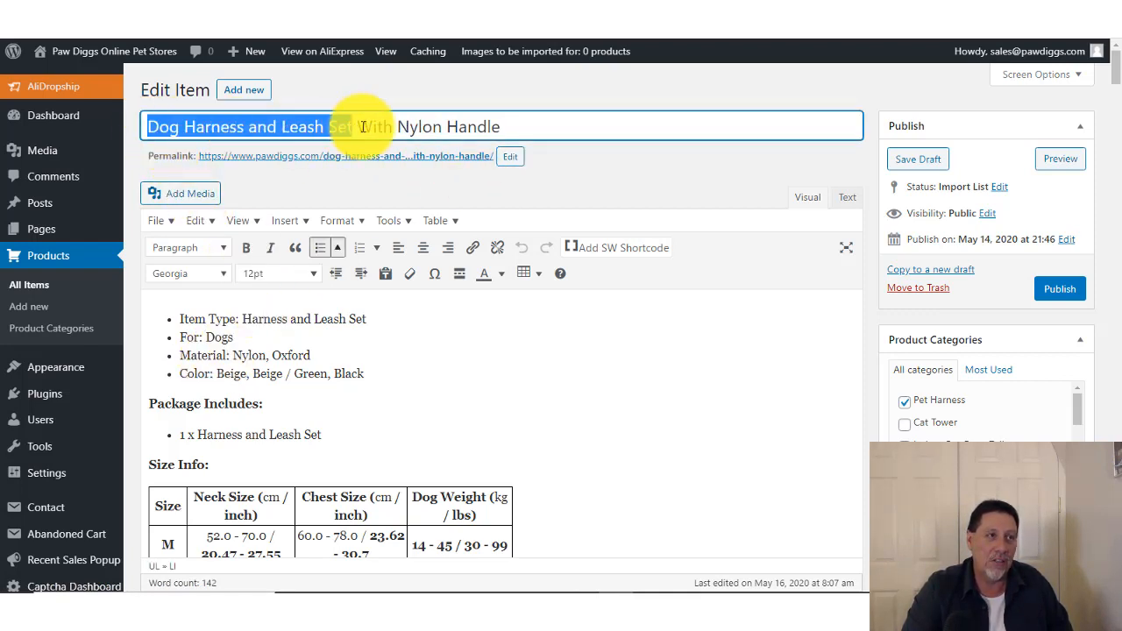
click(377, 126)
drag(358, 126, 653, 135)
key(BackSpace)
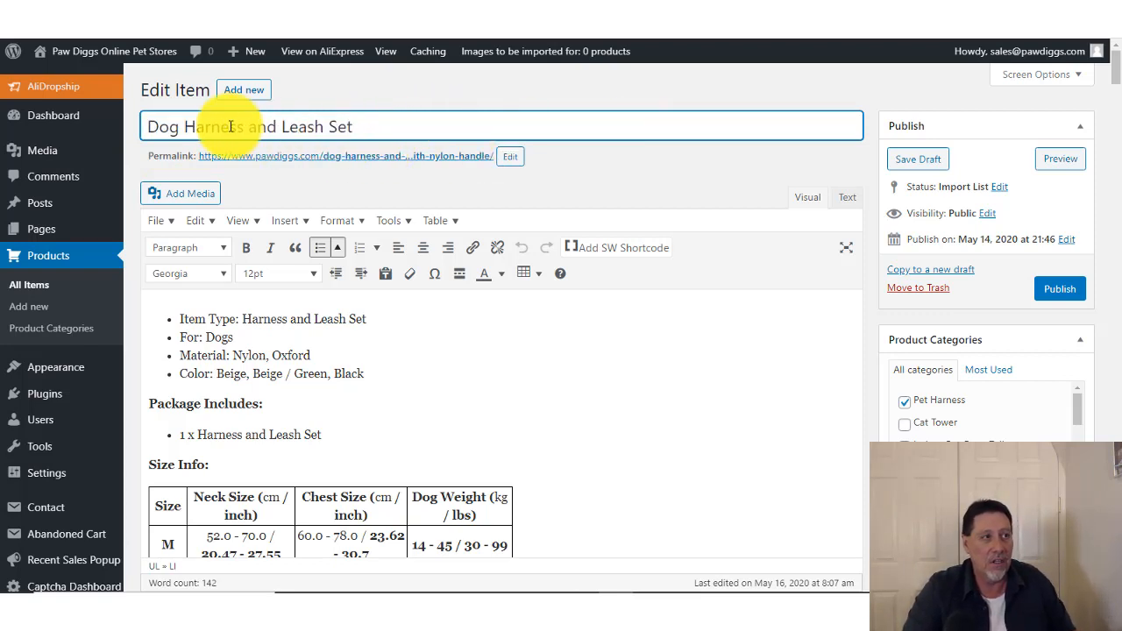
Copy the shortened title and replace the product's permalink slug with it, giving dog-harness-and-leash-set.
drag(149, 126, 393, 124)
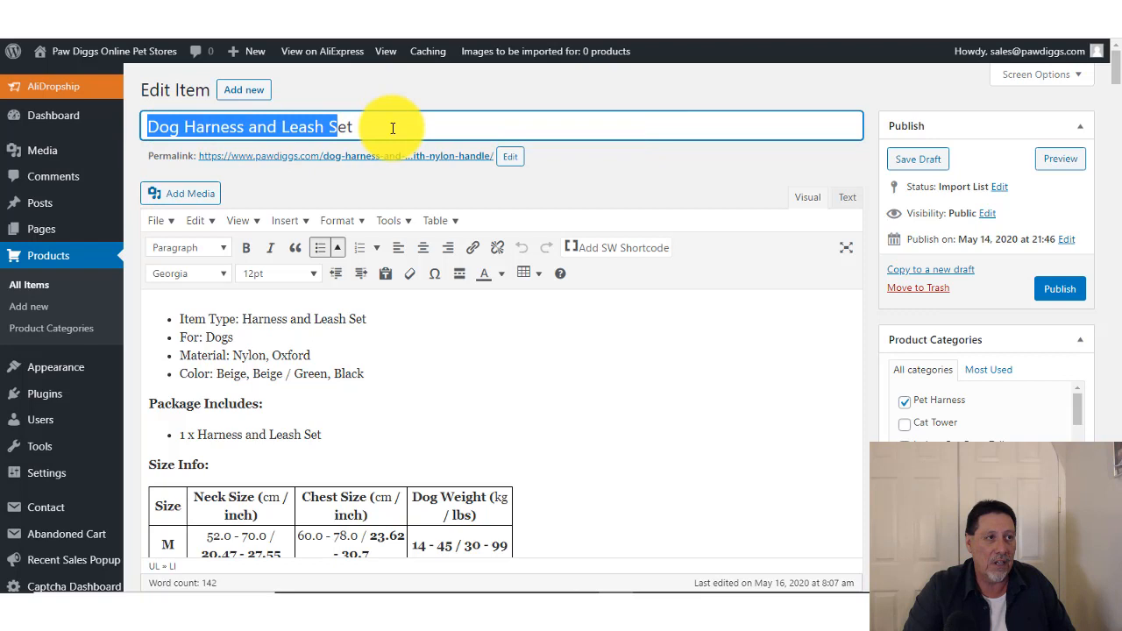
right_click(338, 125)
click(366, 172)
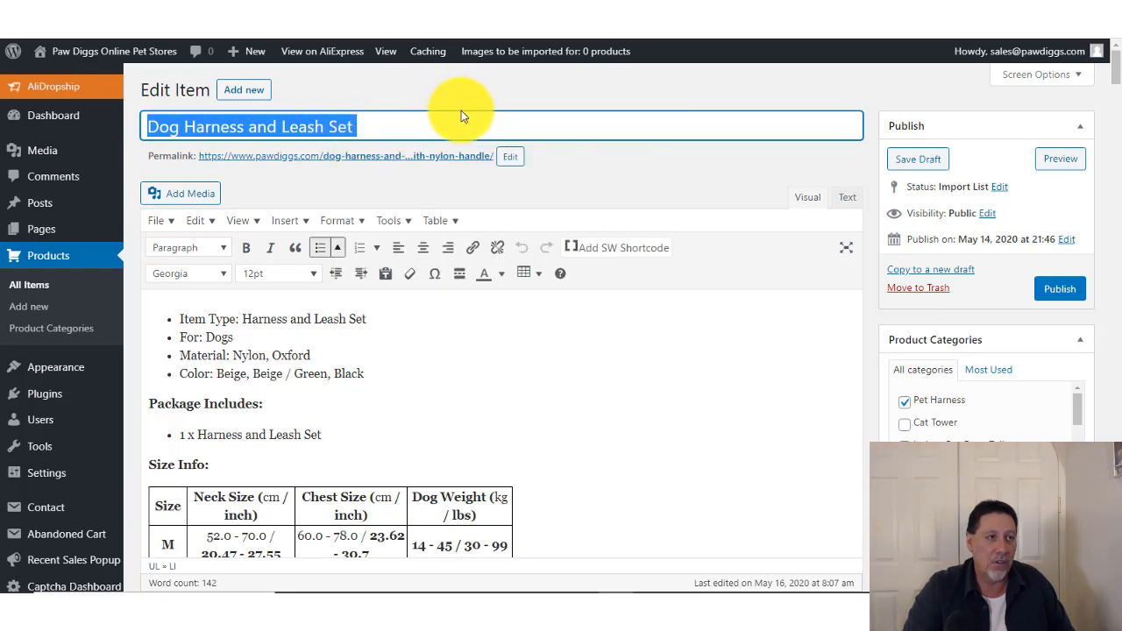
click(494, 159)
click(509, 157)
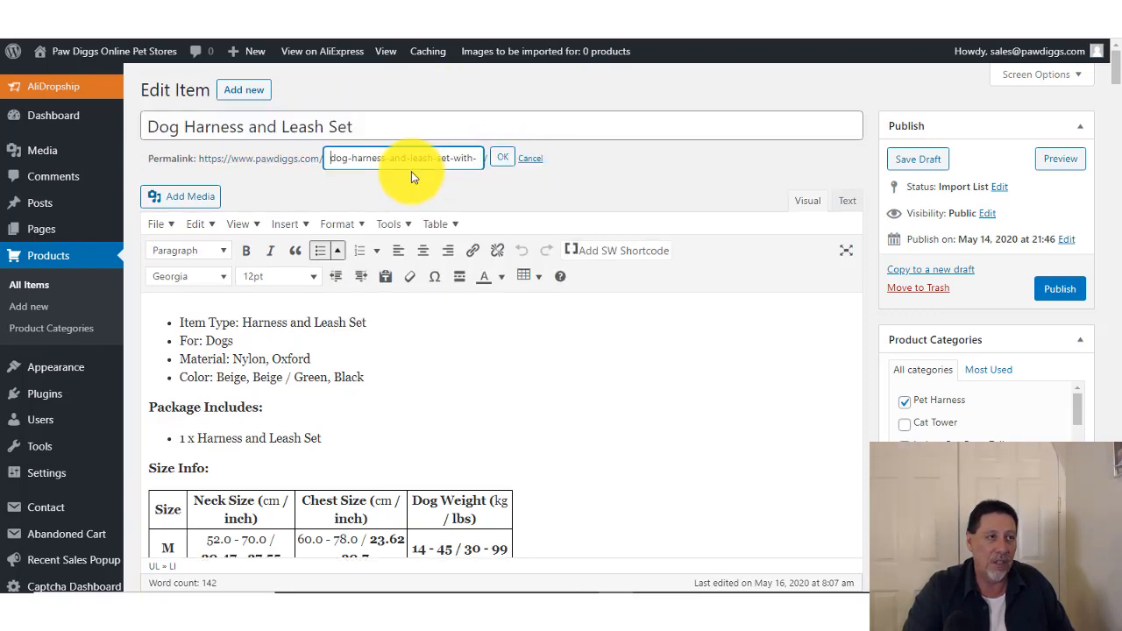
drag(331, 156, 534, 157)
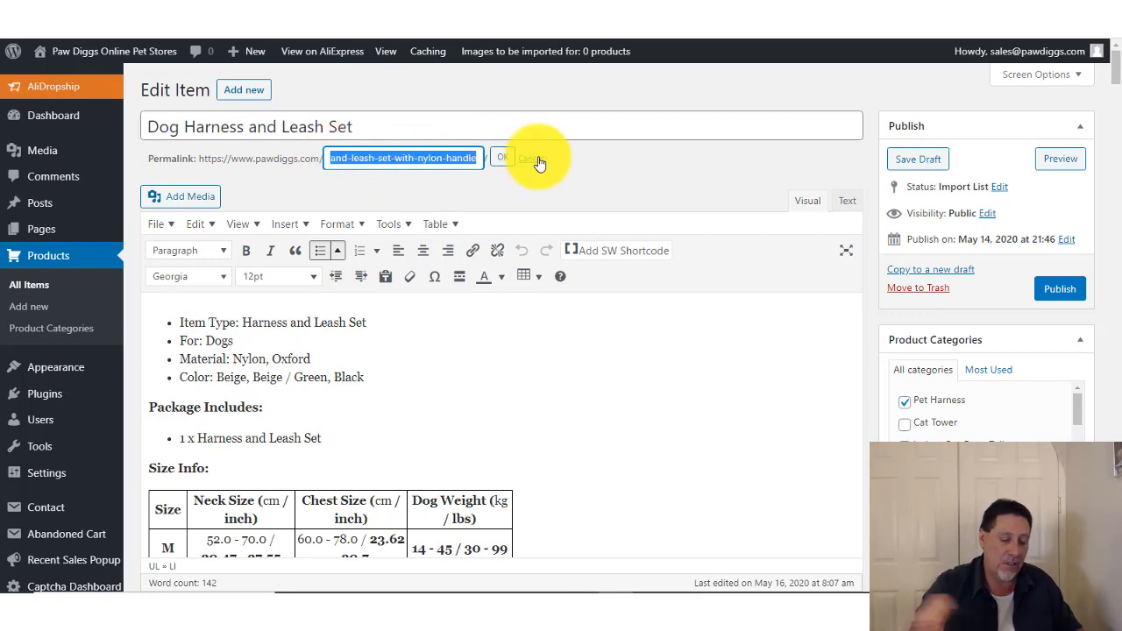
key(BackSpace)
key(ctrl+v)
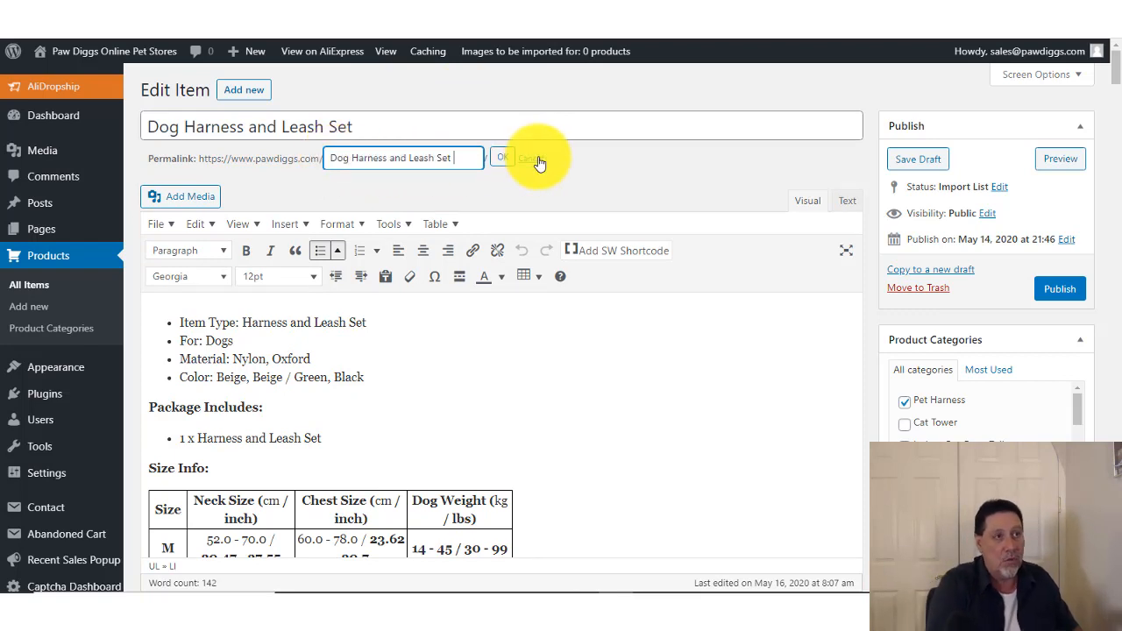
click(504, 159)
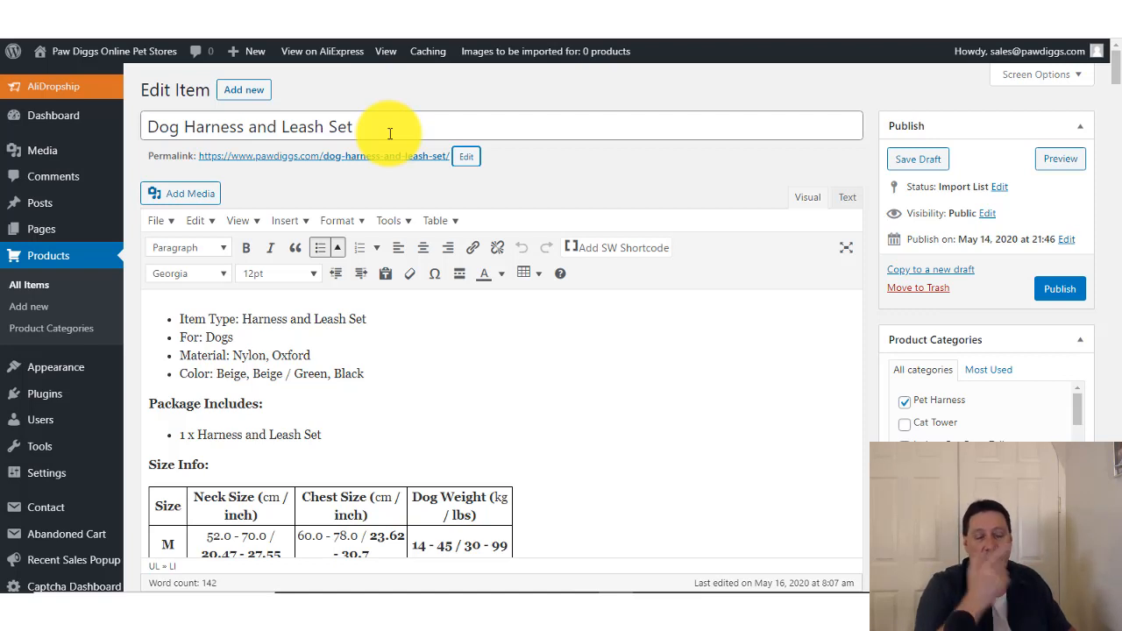
Insert "Dog Harness and Leash Set" above the bullet list in the description's HTML source and return to the visual view.
click(172, 319)
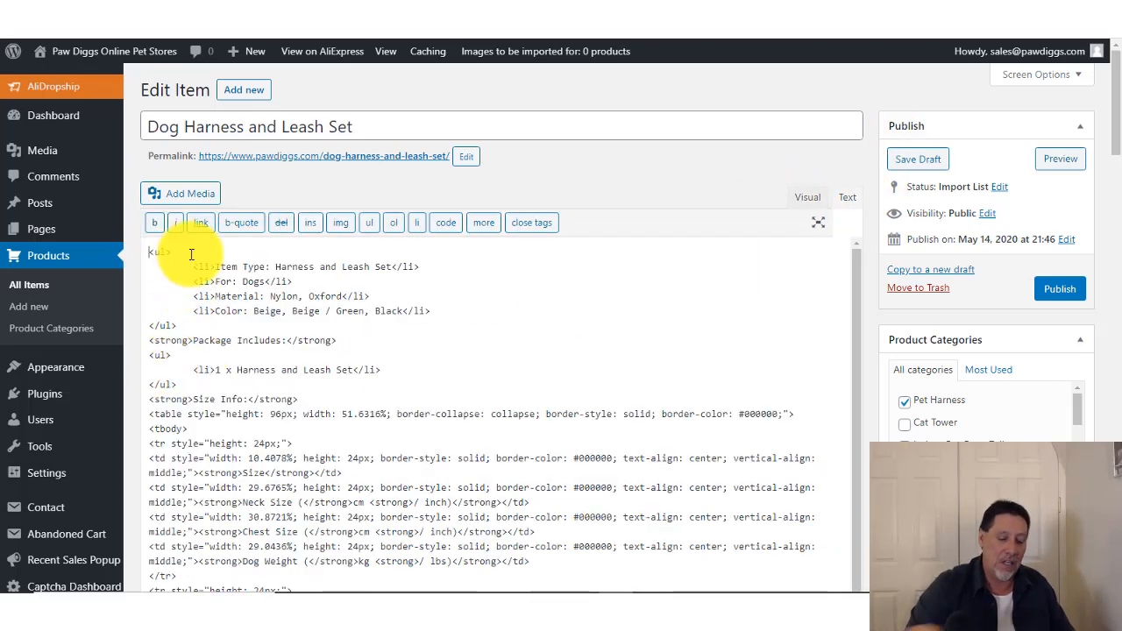
scroll(154, 251, up, 1)
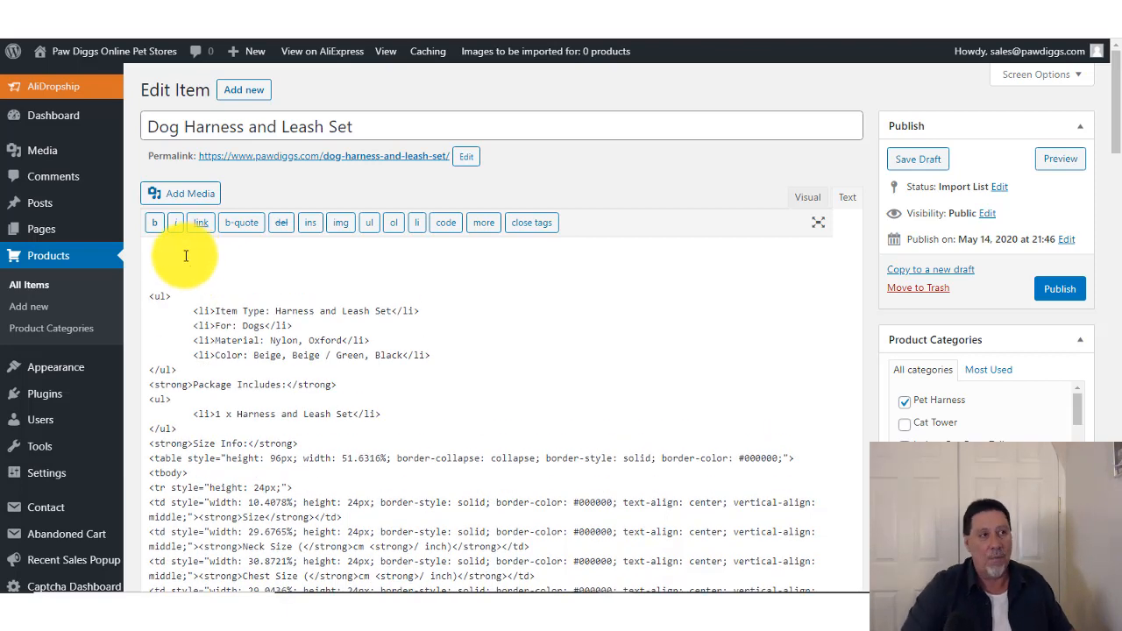
click(193, 253)
key(ctrl+v)
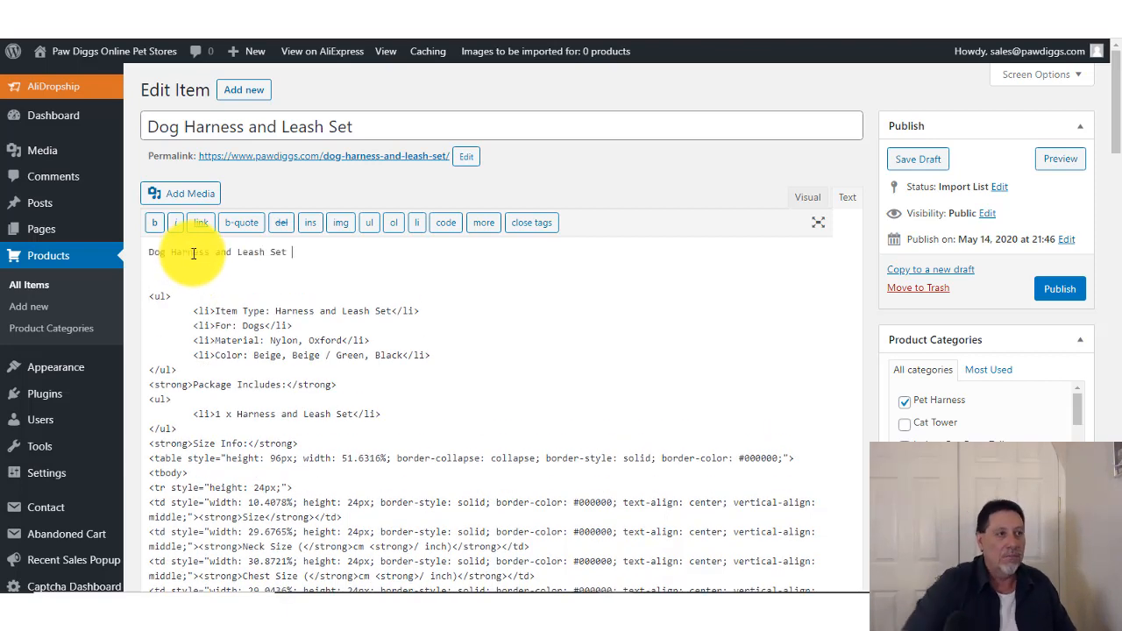
click(807, 197)
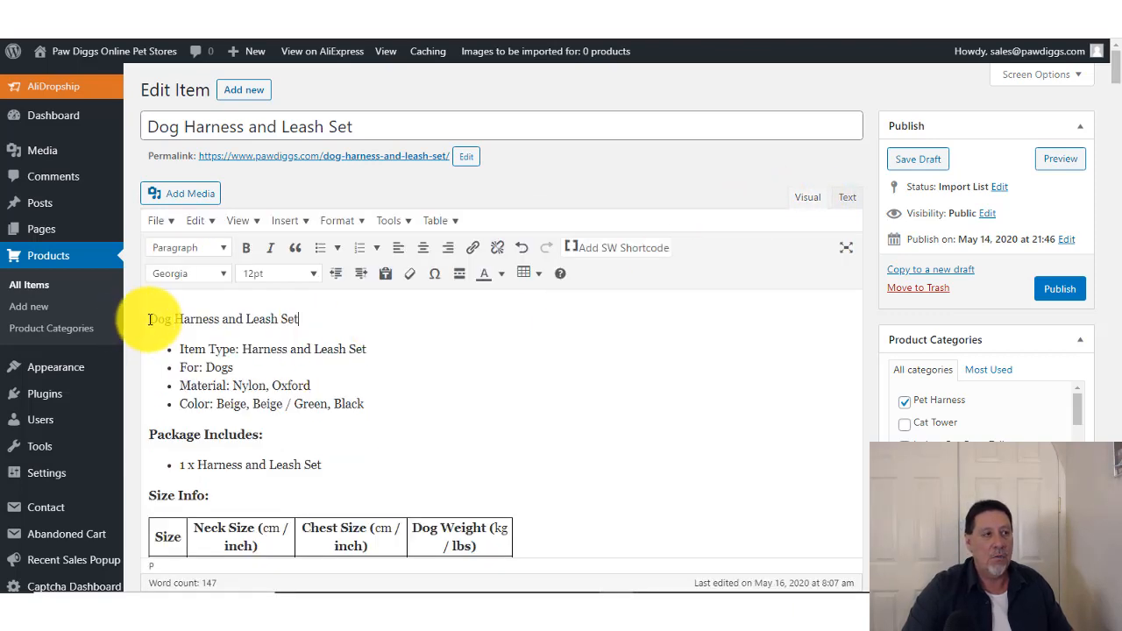
Format the "Dog Harness and Leash Set" line at the start of the description as Heading 1 at 14pt.
drag(146, 319, 380, 318)
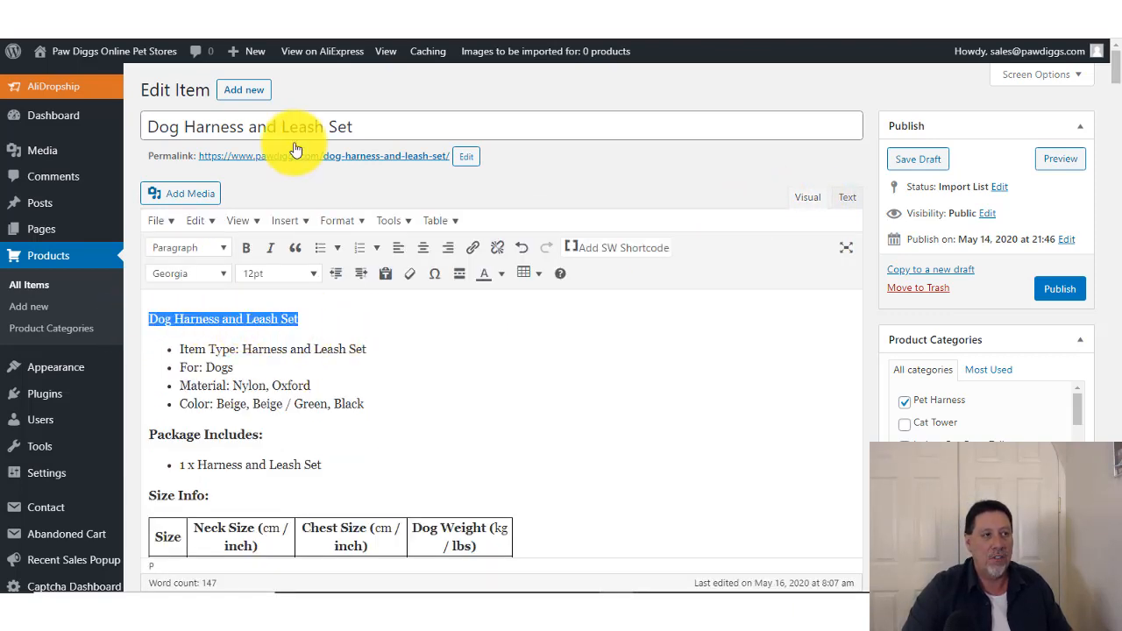
click(218, 253)
click(333, 295)
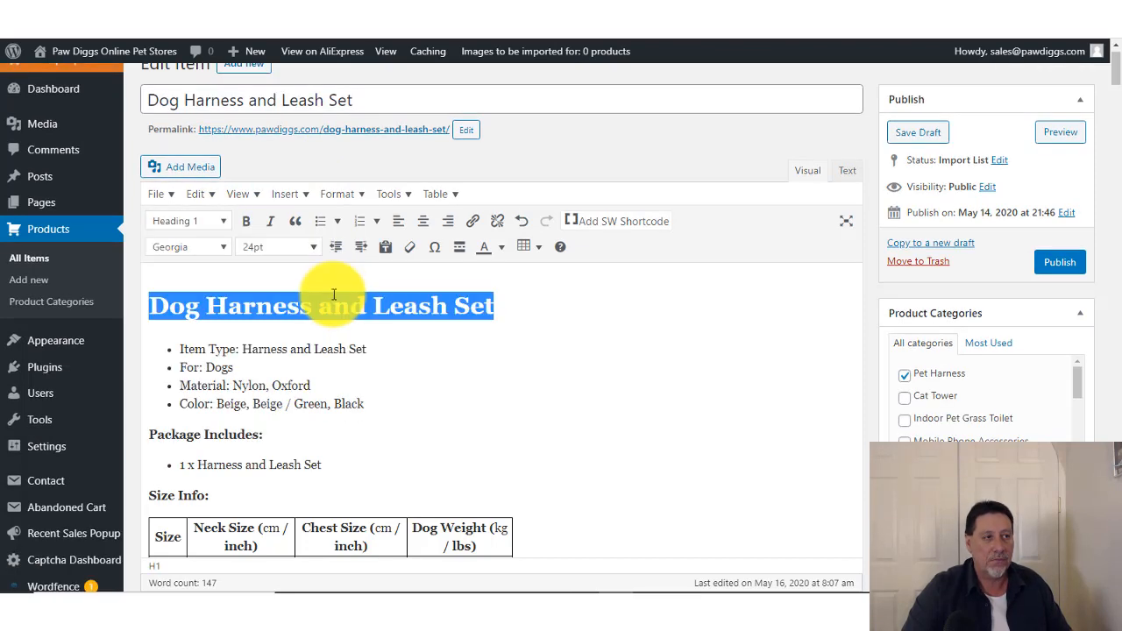
click(311, 254)
click(286, 350)
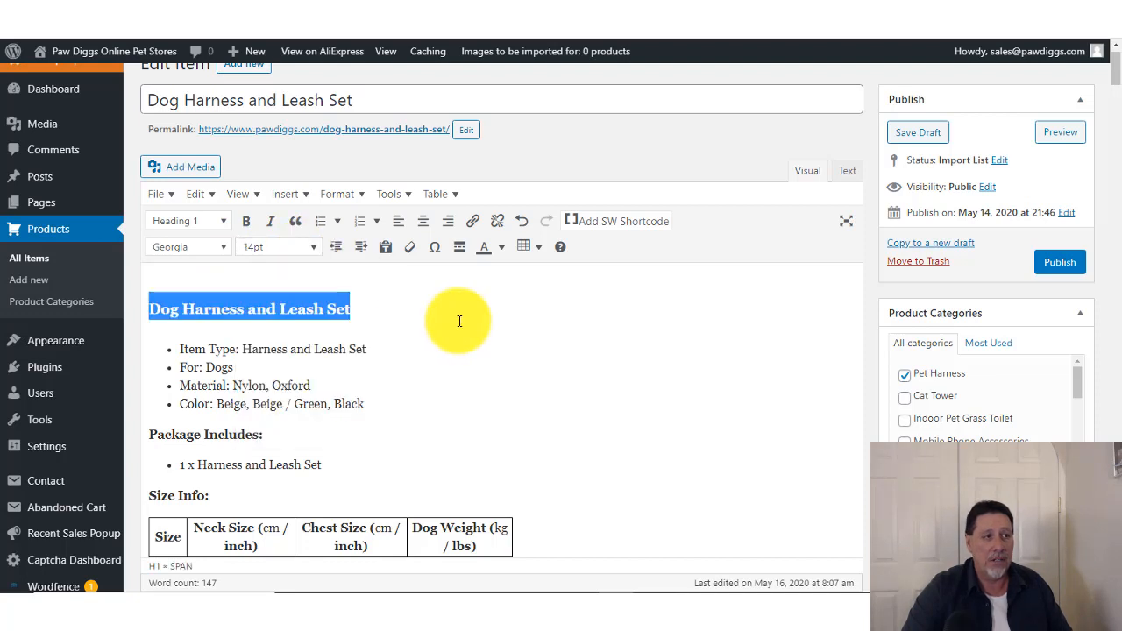
click(430, 306)
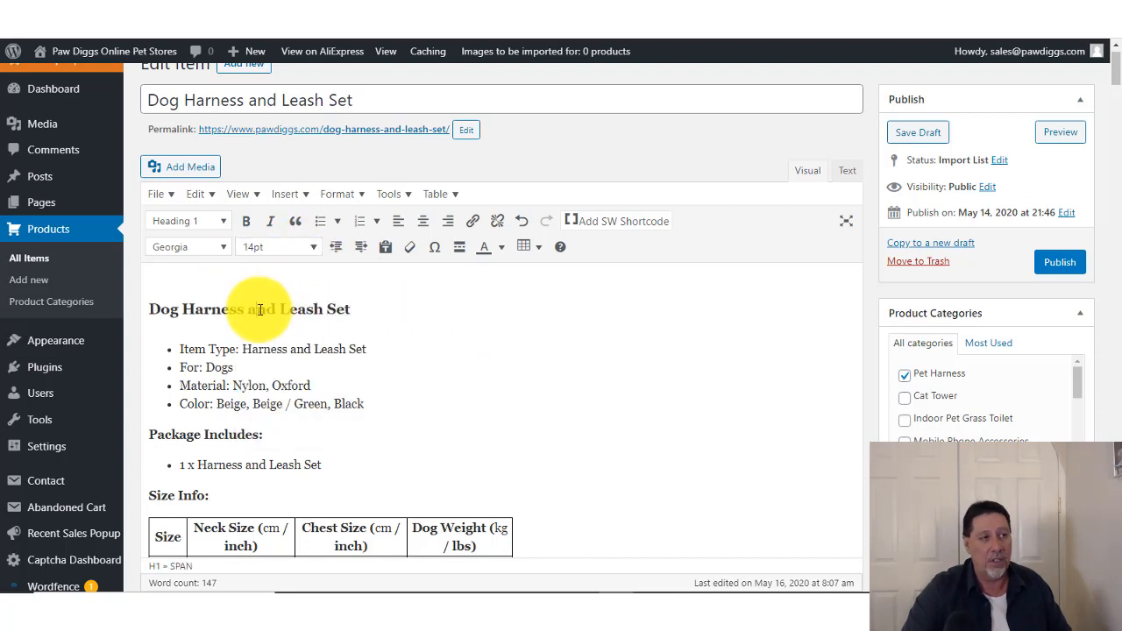
Add four blank lines between the description's heading and the bullet list, and place the cursor directly below the heading.
click(256, 309)
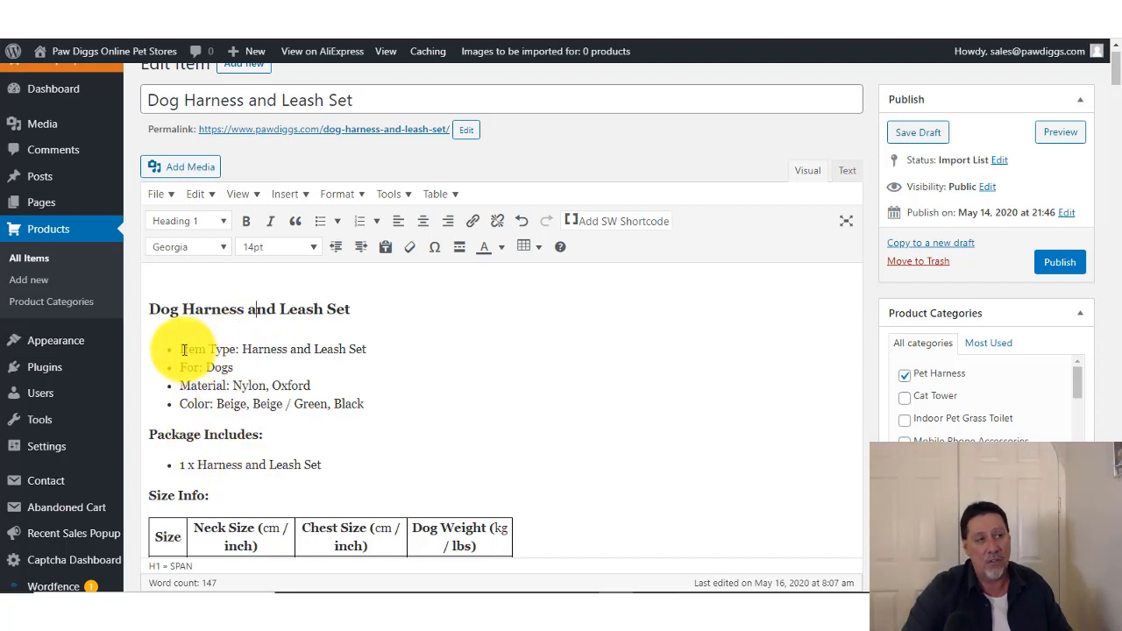
click(374, 309)
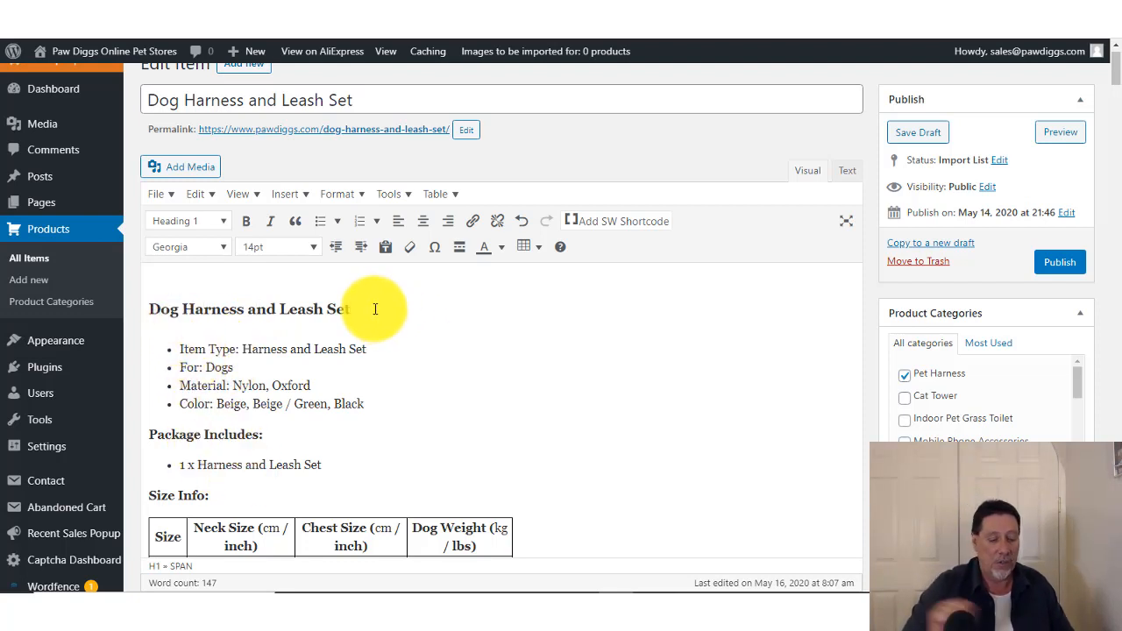
key(Return)
key(Return)
key(Return)
key(Return)
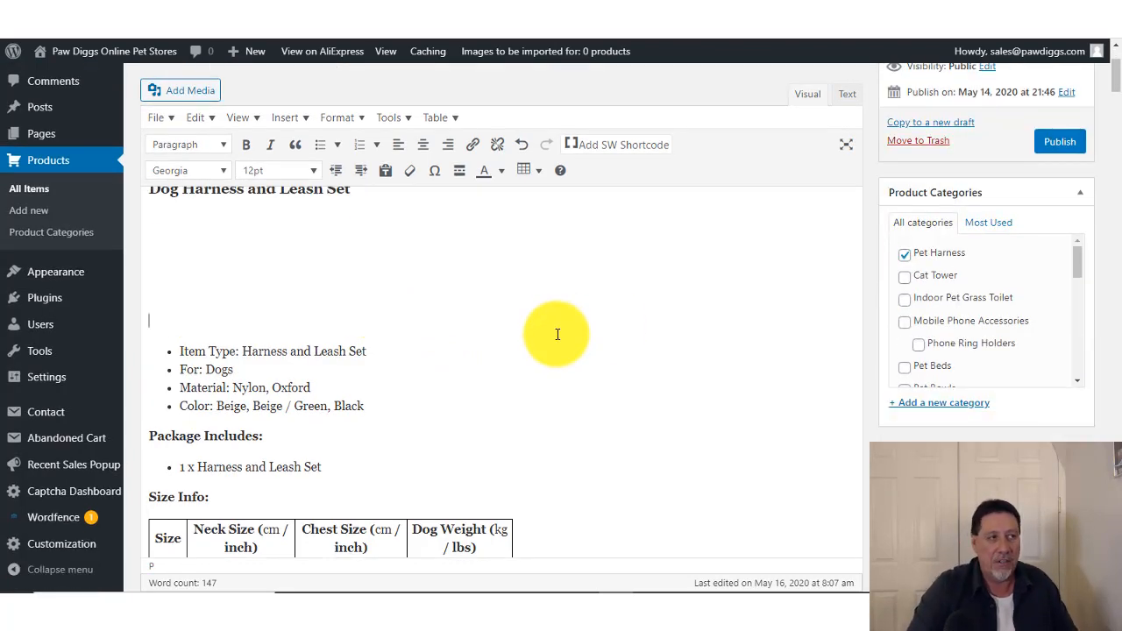
click(271, 237)
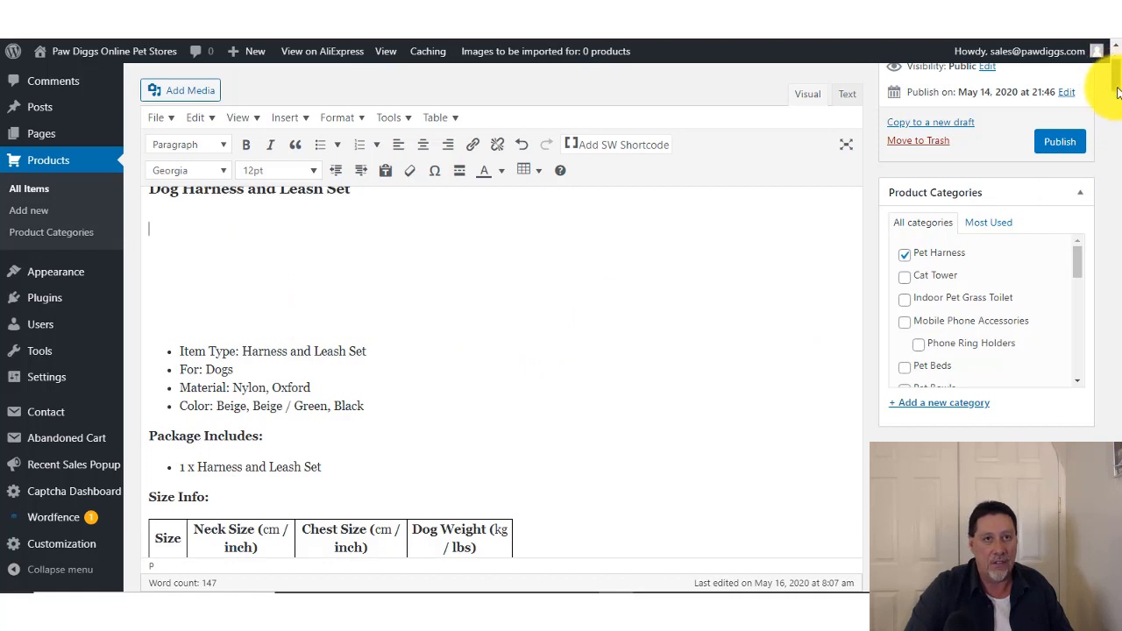
Look through the rest of the product description, examining the size table, feature paragraphs and harness images.
scroll(1118, 95, up, 1)
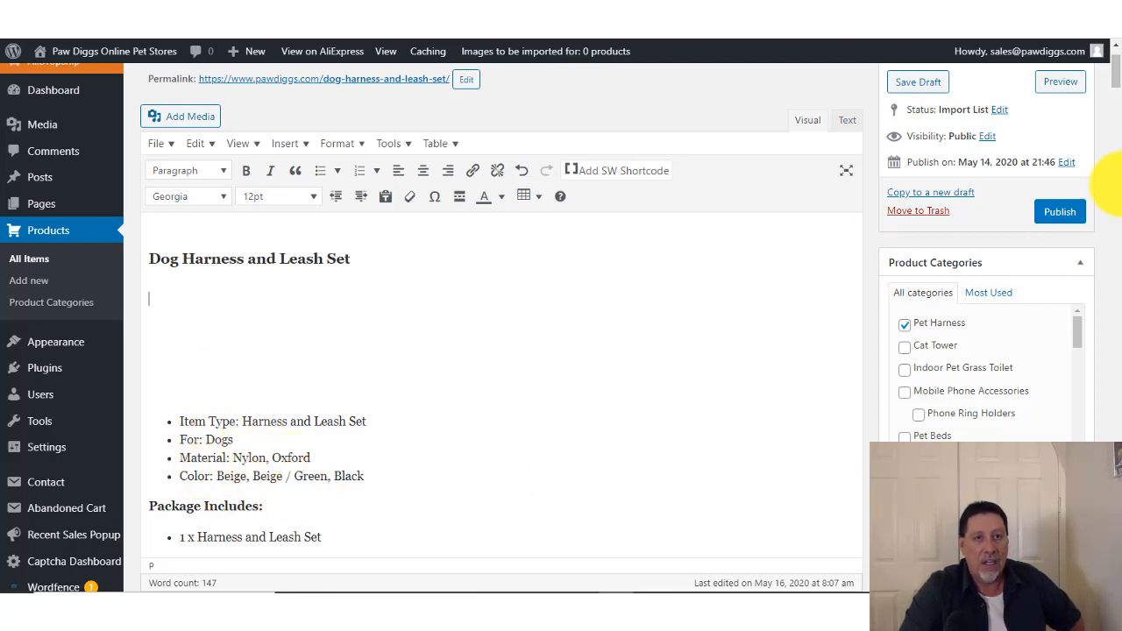
scroll(1107, 419, down, 10)
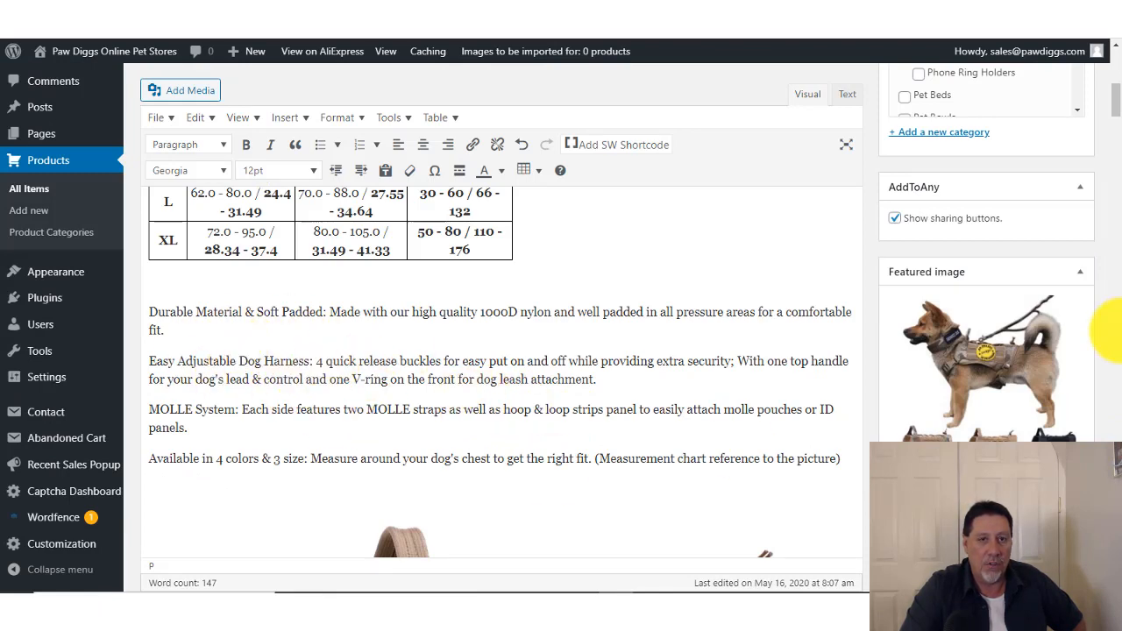
scroll(1108, 330, up, 3)
scroll(1113, 331, down, 2)
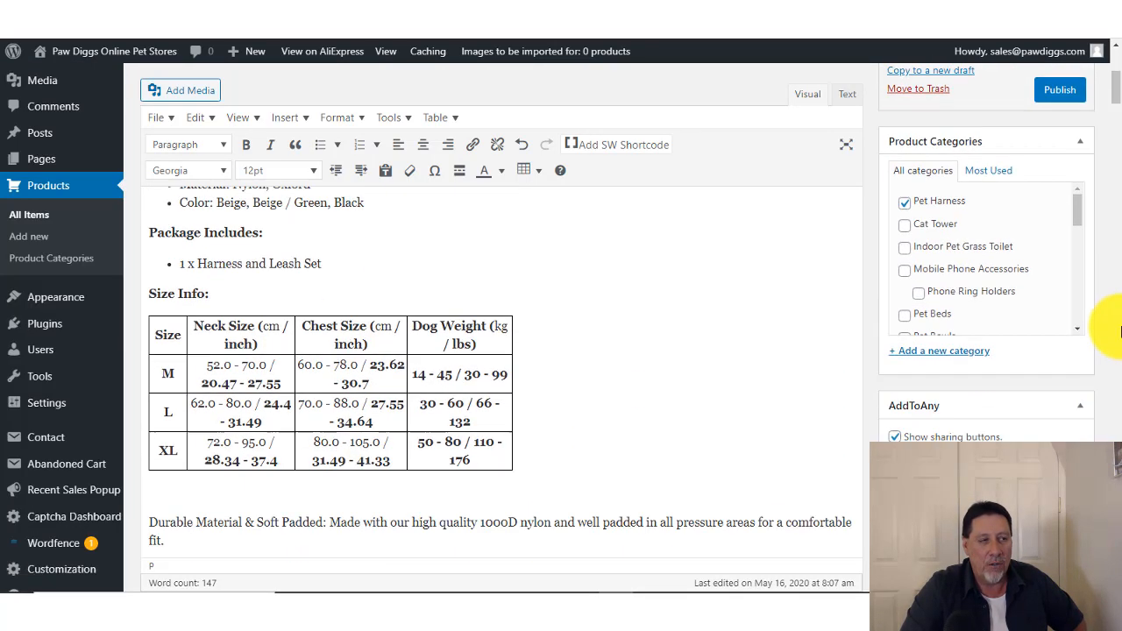
scroll(1113, 332, down, 1)
scroll(1102, 388, down, 1)
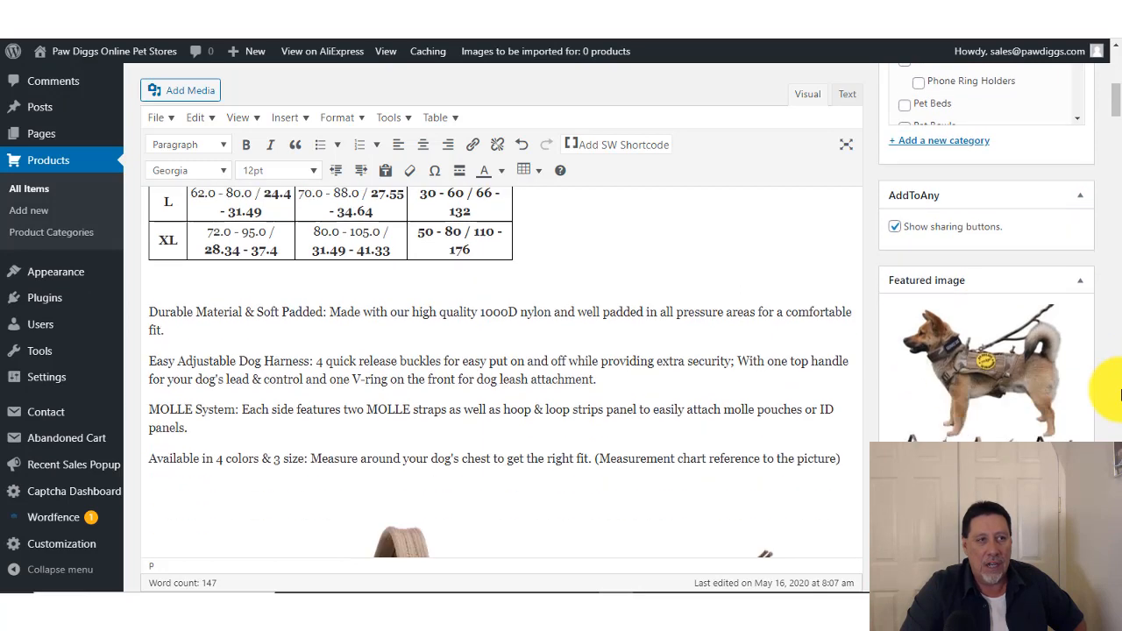
scroll(1117, 421, down, 3)
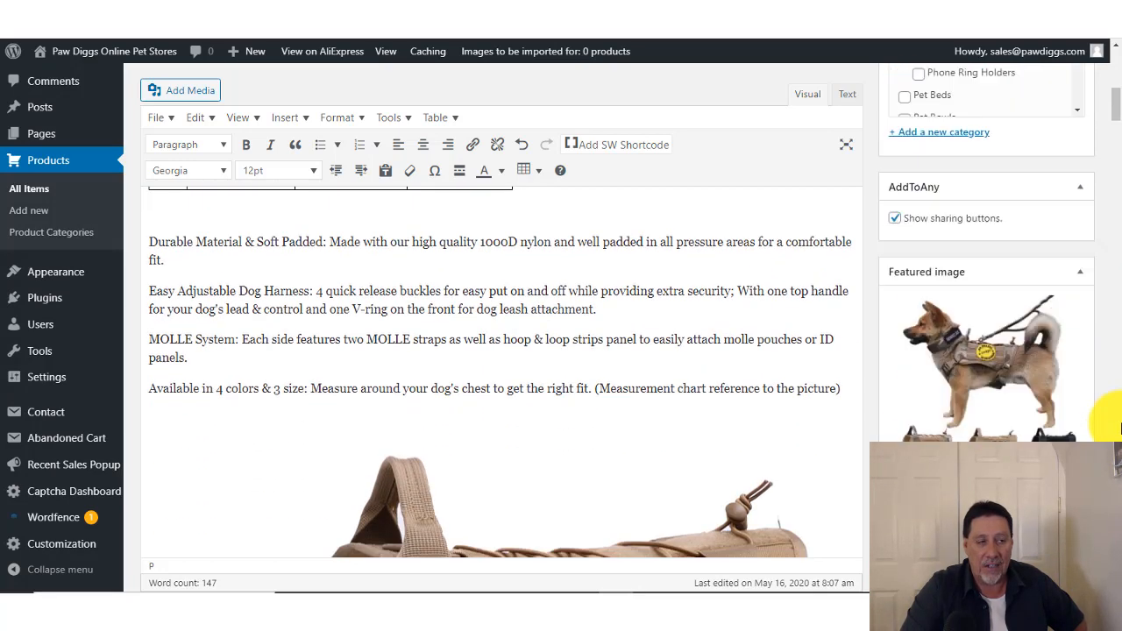
scroll(1118, 429, down, 12)
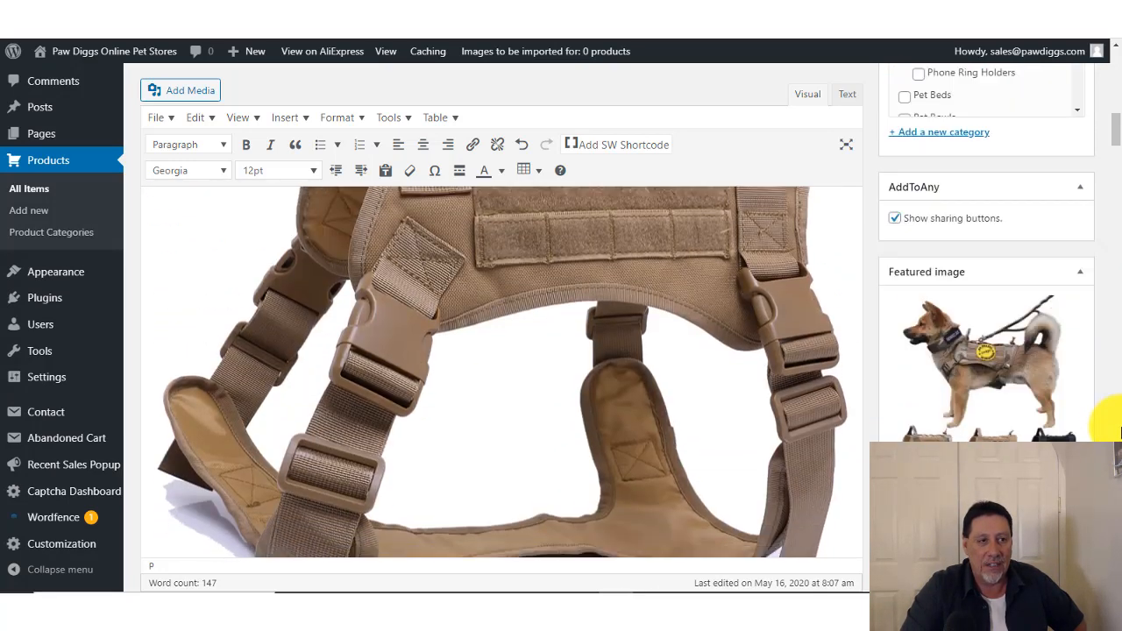
scroll(1119, 430, down, 12)
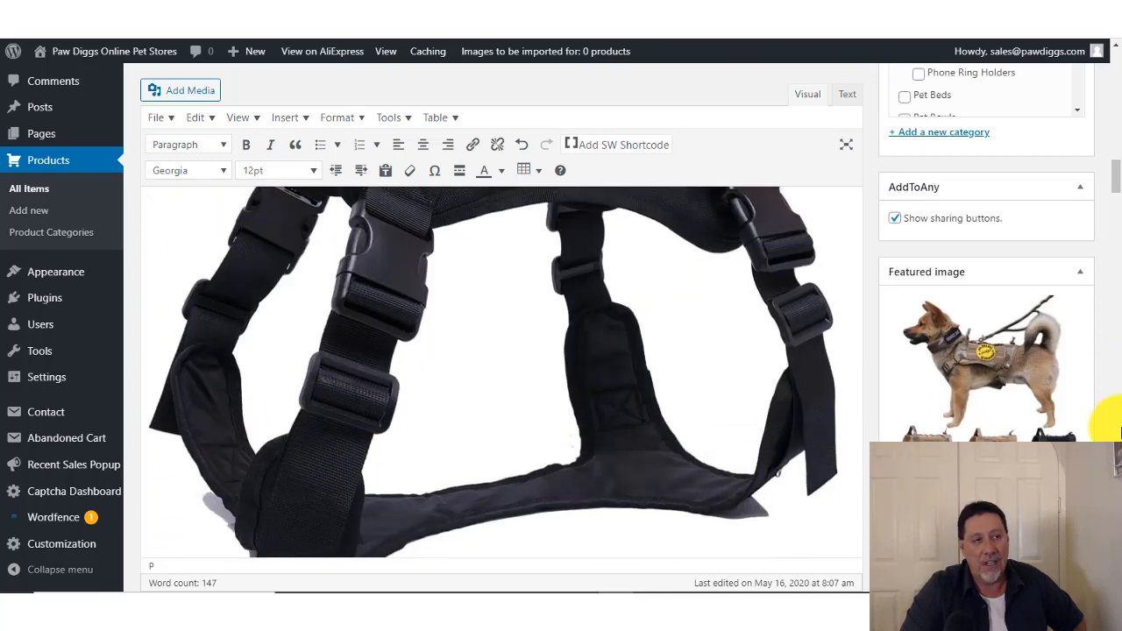
scroll(1114, 421, down, 4)
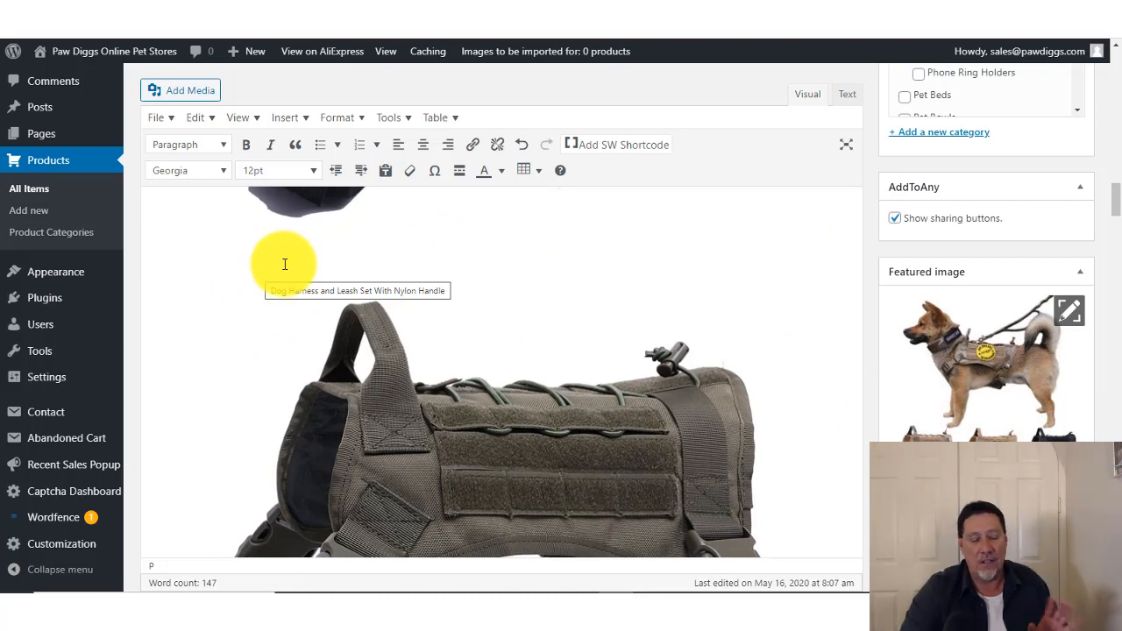
Review the edited harness item, the filtered pet collar and harness import catalogue, and the store's import list.
drag(1116, 210, 1116, 56)
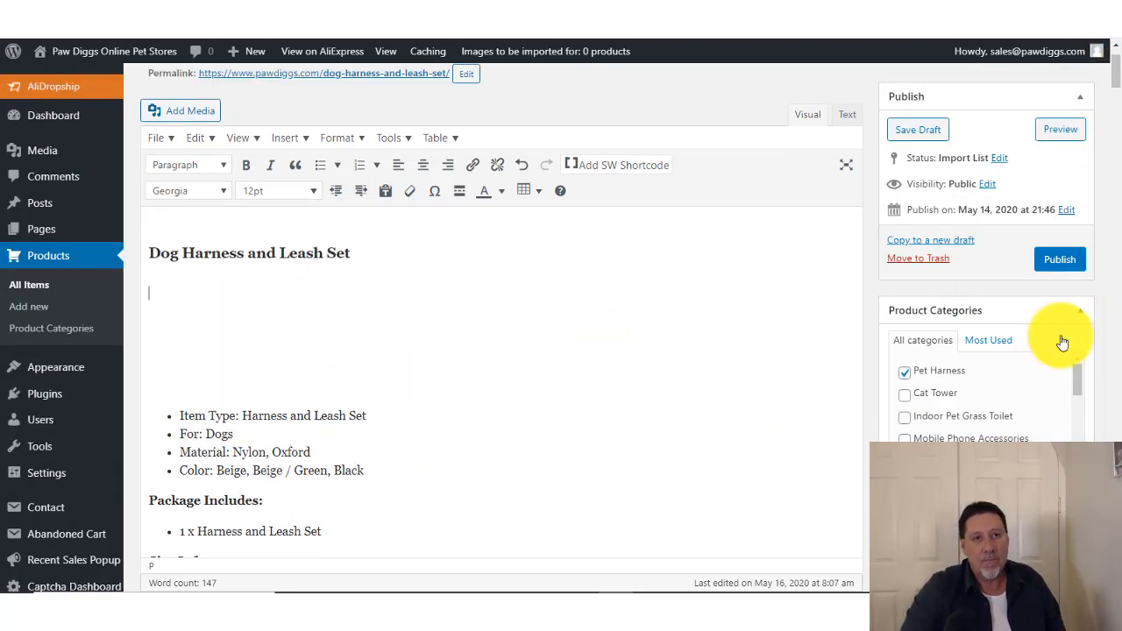
drag(1119, 81, 1117, 61)
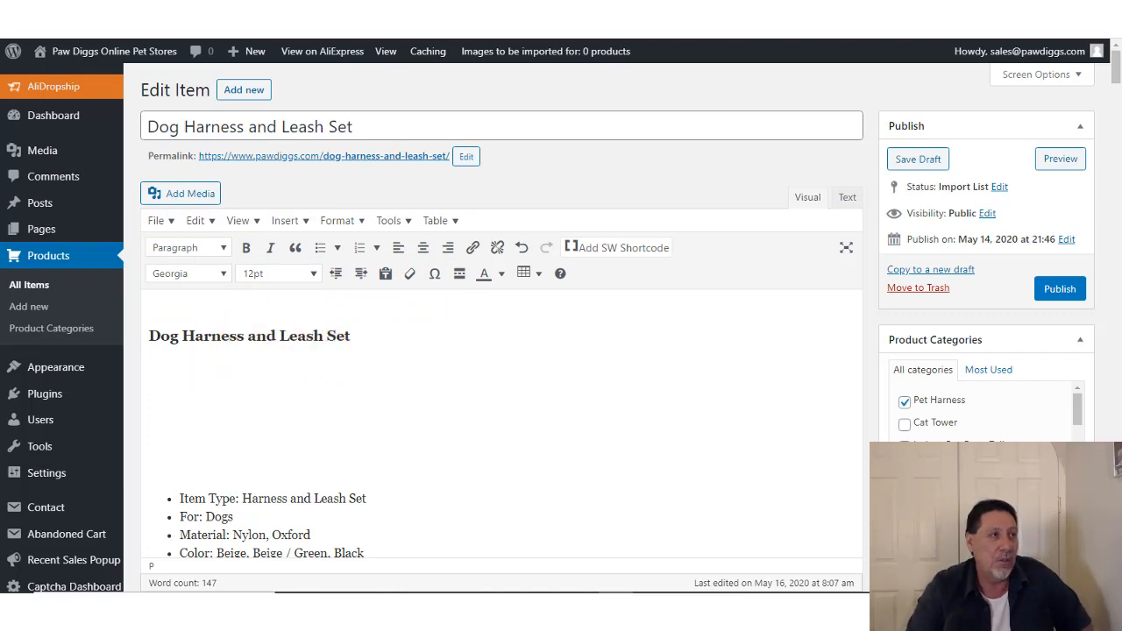
click(63, 10)
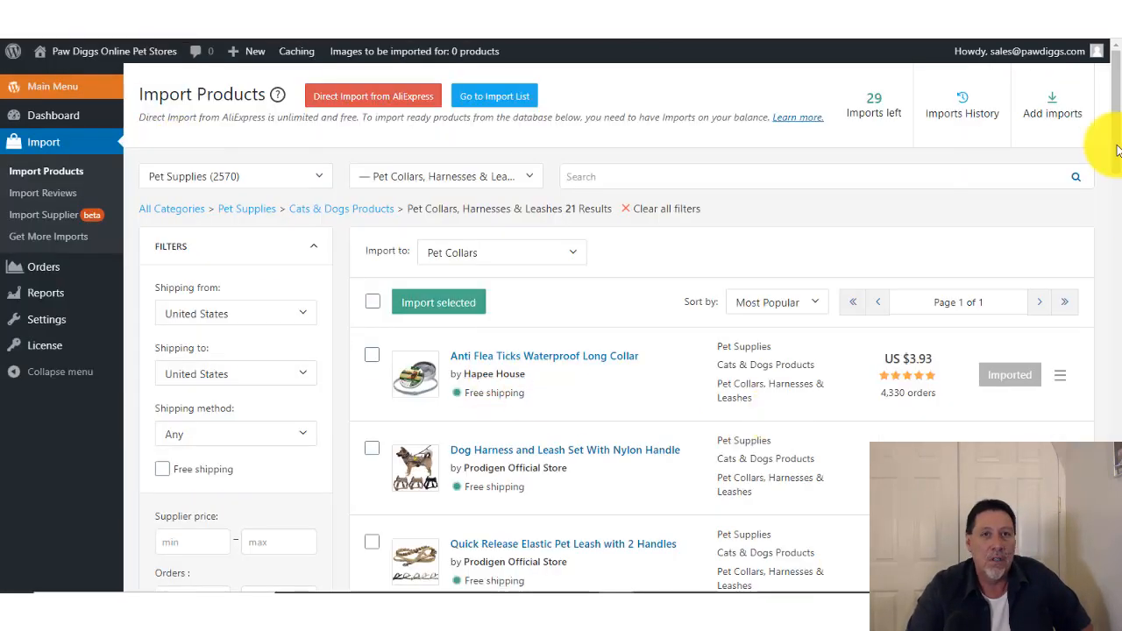
scroll(1117, 149, down, 5)
scroll(1113, 176, up, 5)
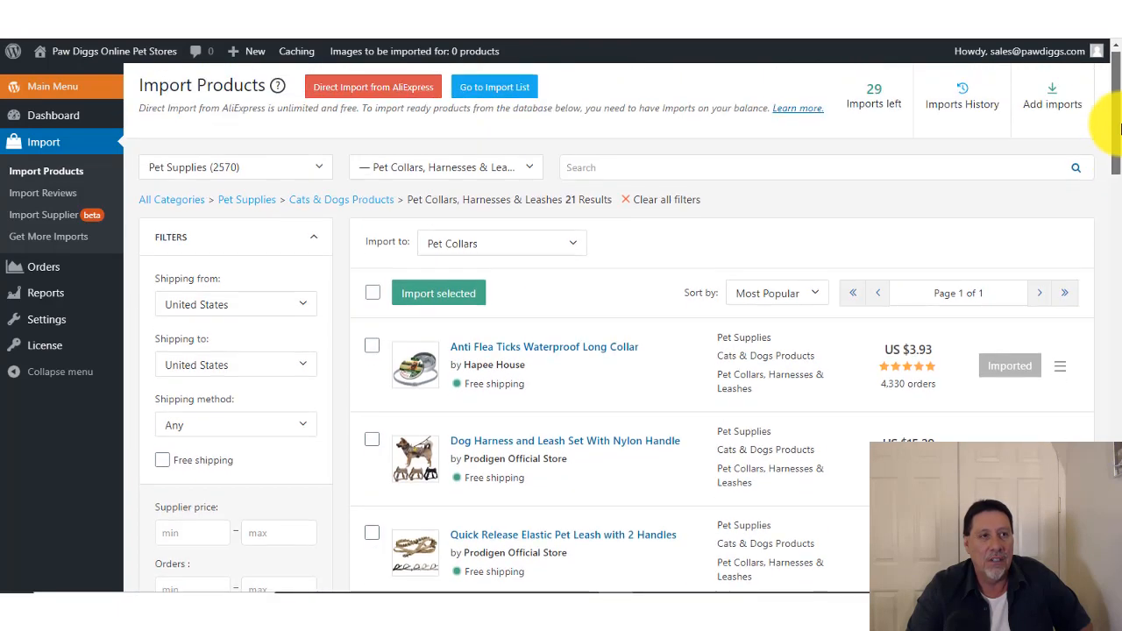
click(219, 12)
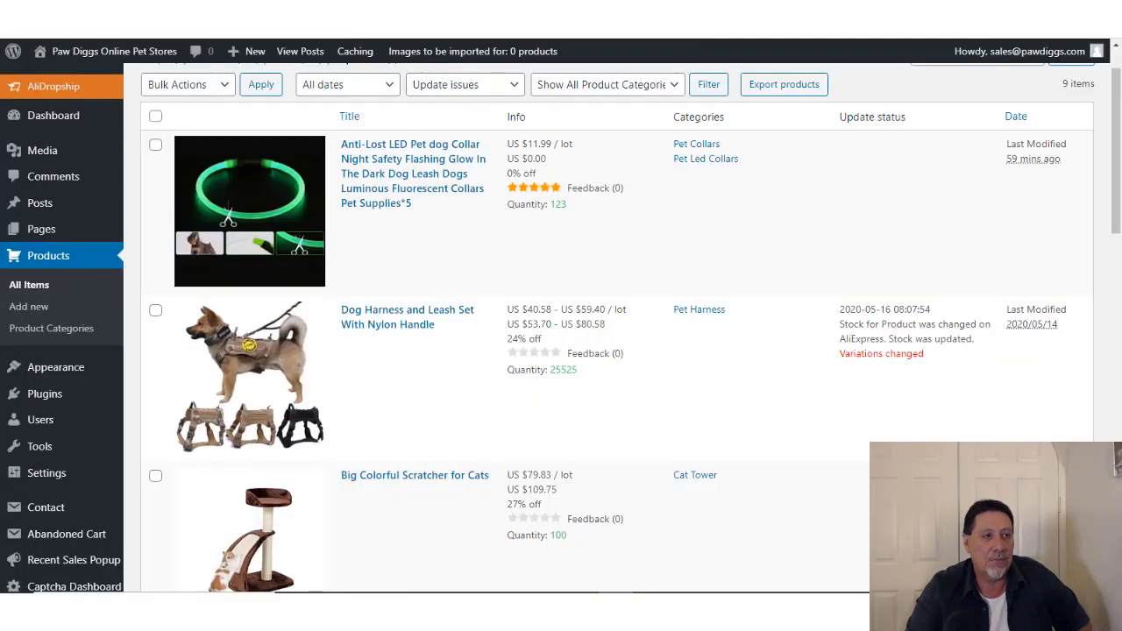
drag(1116, 163, 1116, 122)
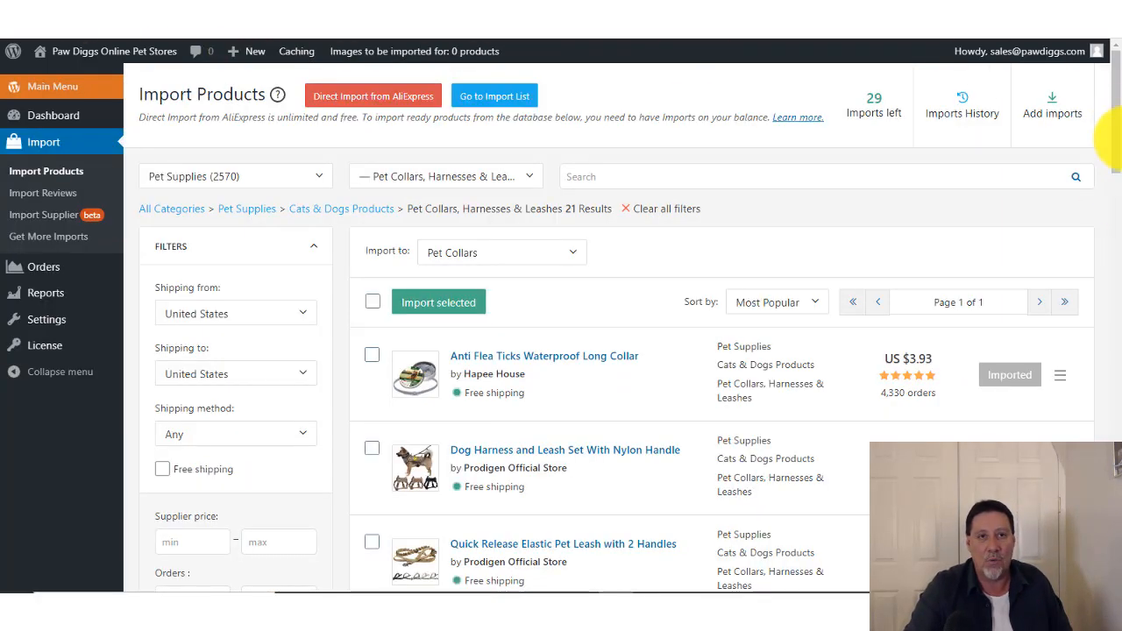
scroll(1119, 171, down, 1)
scroll(1118, 171, down, 1)
scroll(1119, 171, up, 2)
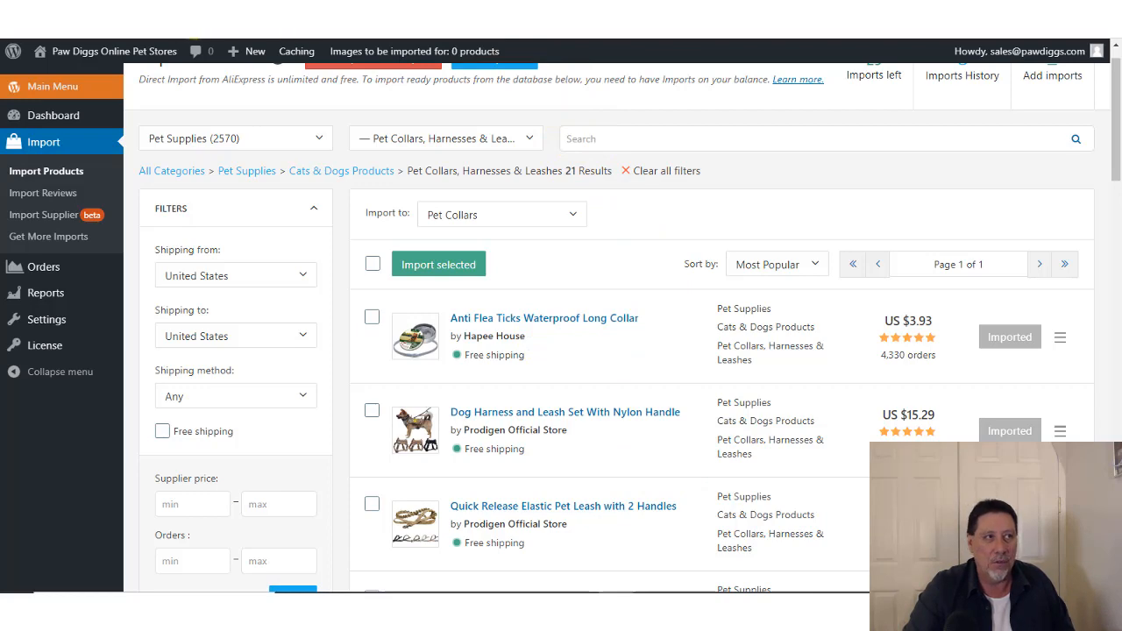
Switch to the AliExpress results for "pets dog led collars" and set the AliDropship import category to Pet Collars.
key(ctrl+Tab)
key(ctrl+Tab)
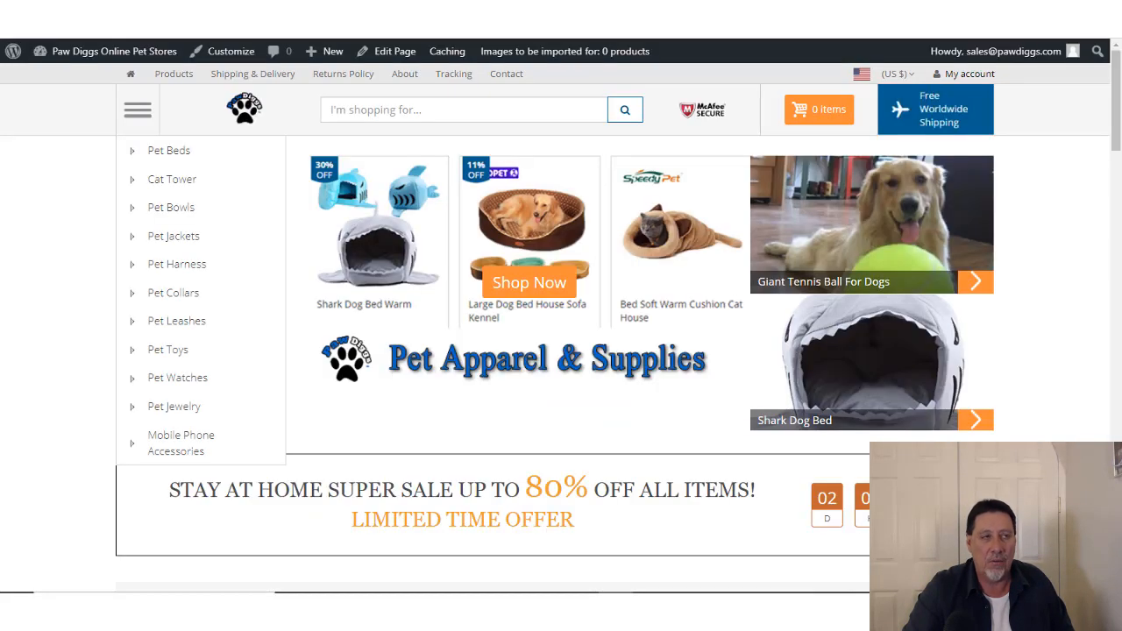
key(ctrl+Tab)
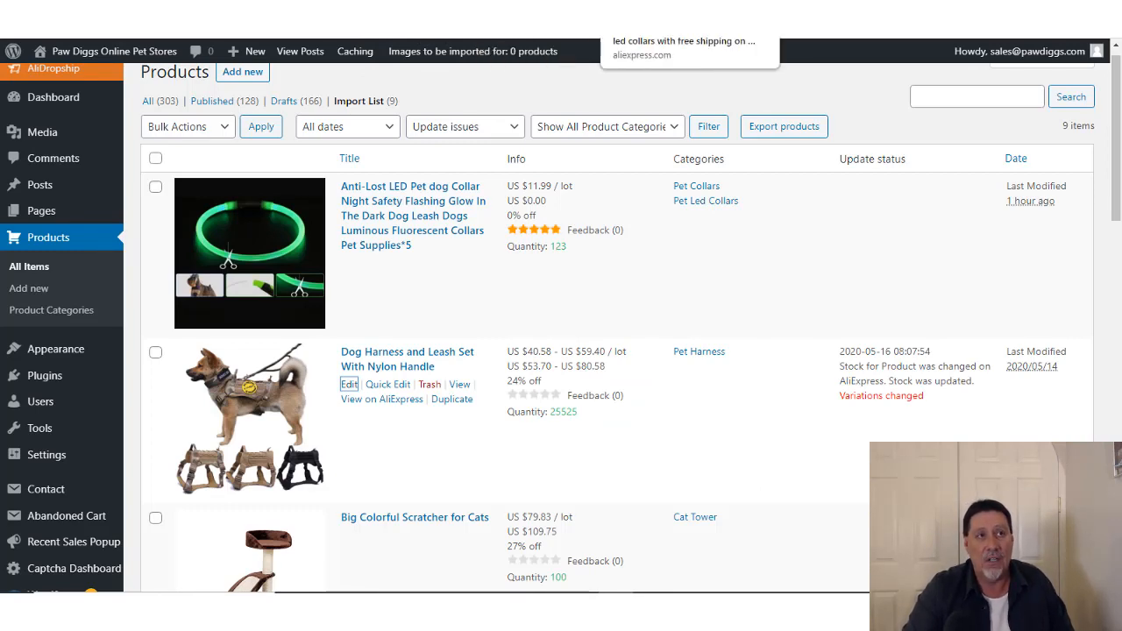
key(ctrl+Tab)
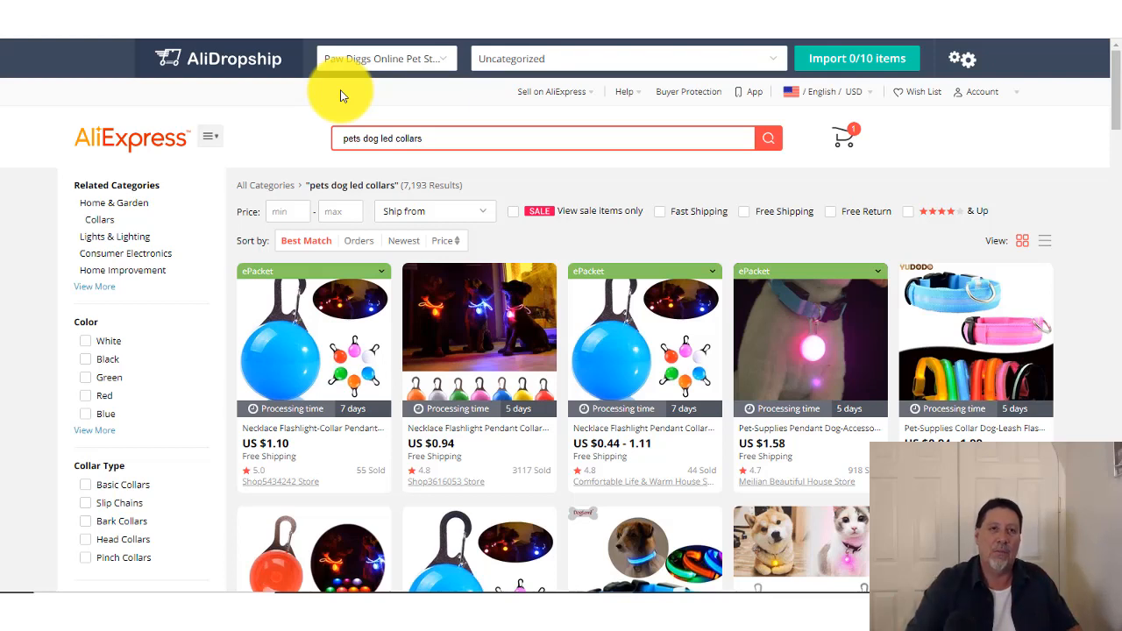
mouse_move(536, 87)
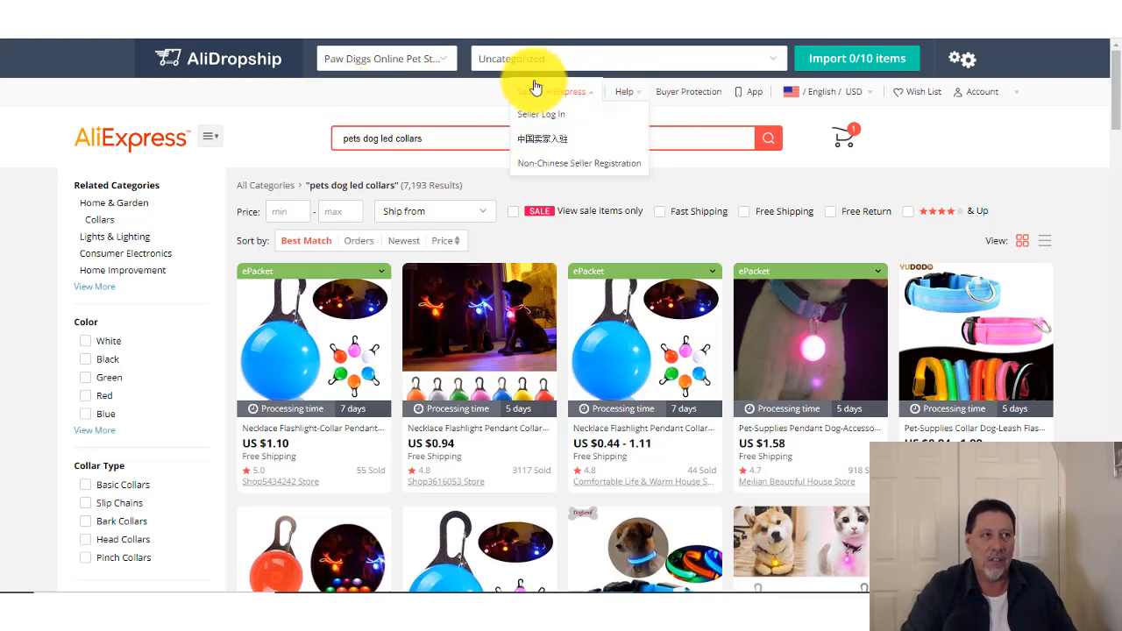
click(774, 63)
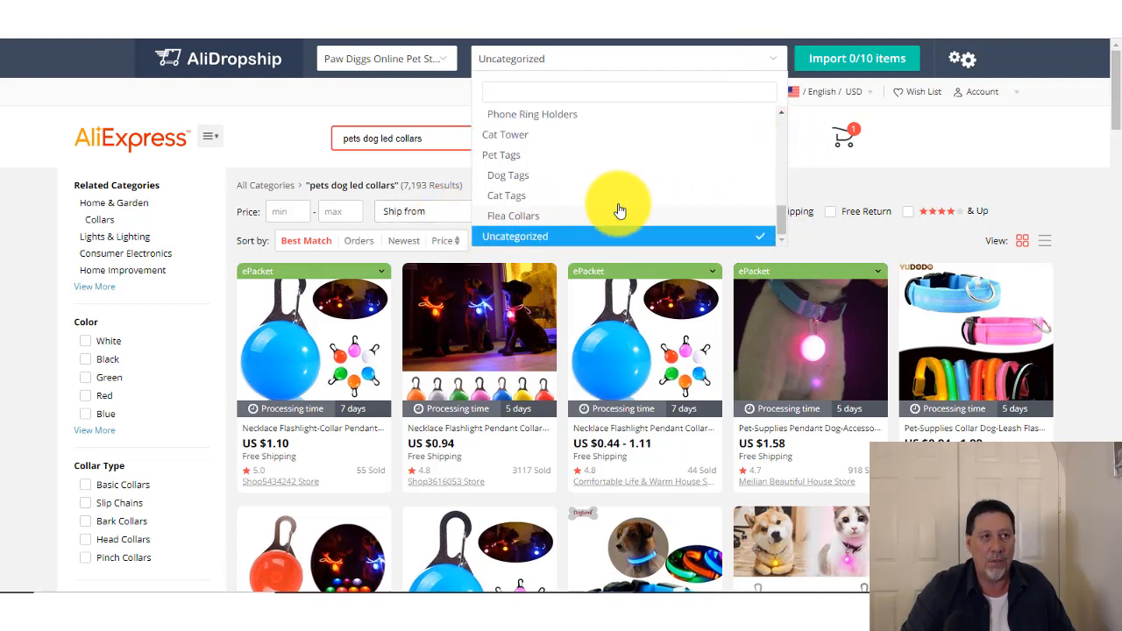
drag(784, 220, 782, 135)
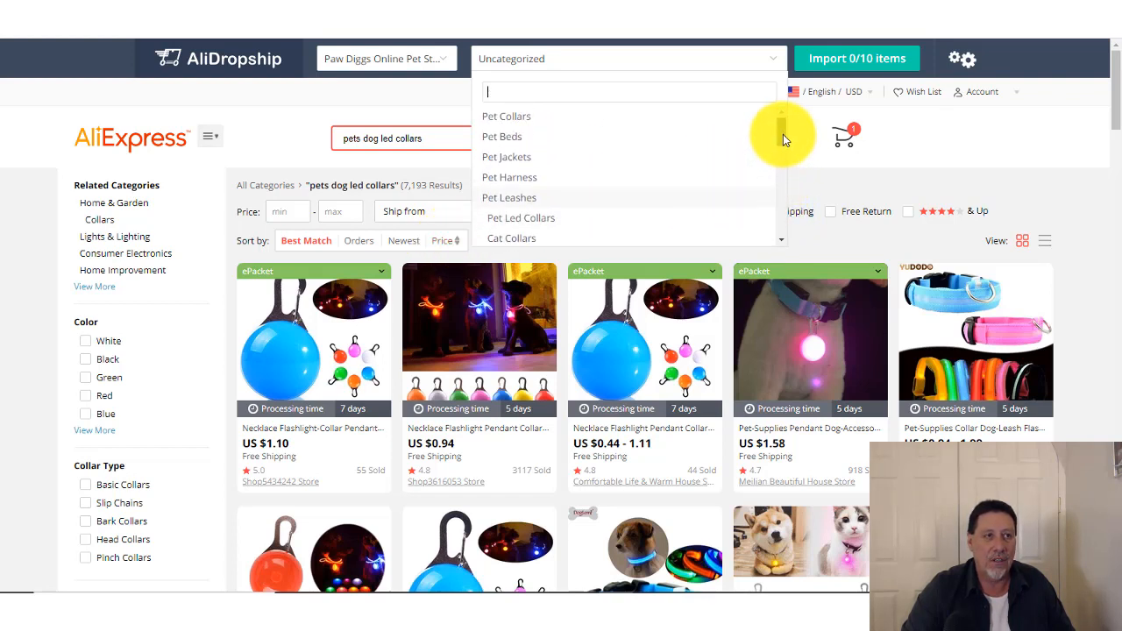
click(544, 118)
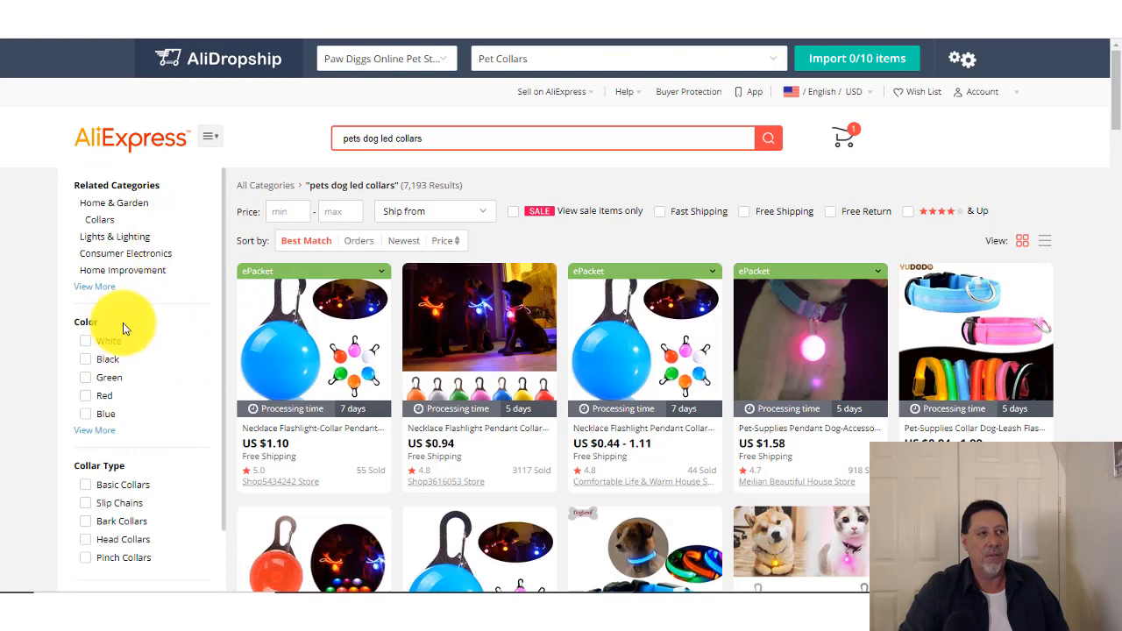
Examine the AliDropship extension's settings, including the shipping options available for order auto-filling, and close them.
mouse_move(279, 360)
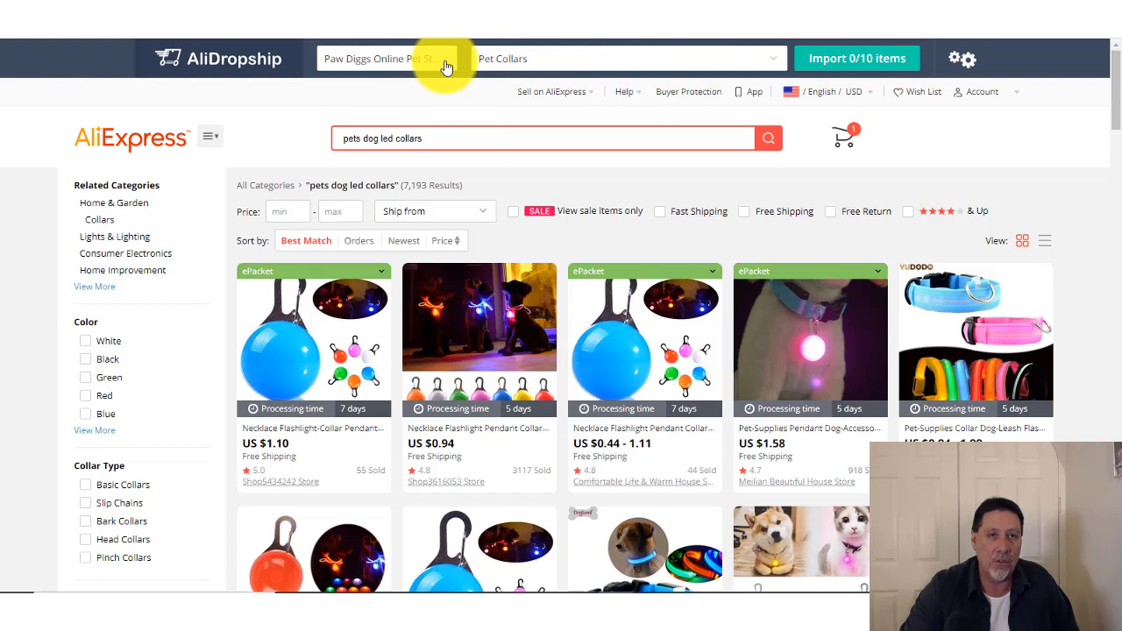
click(964, 63)
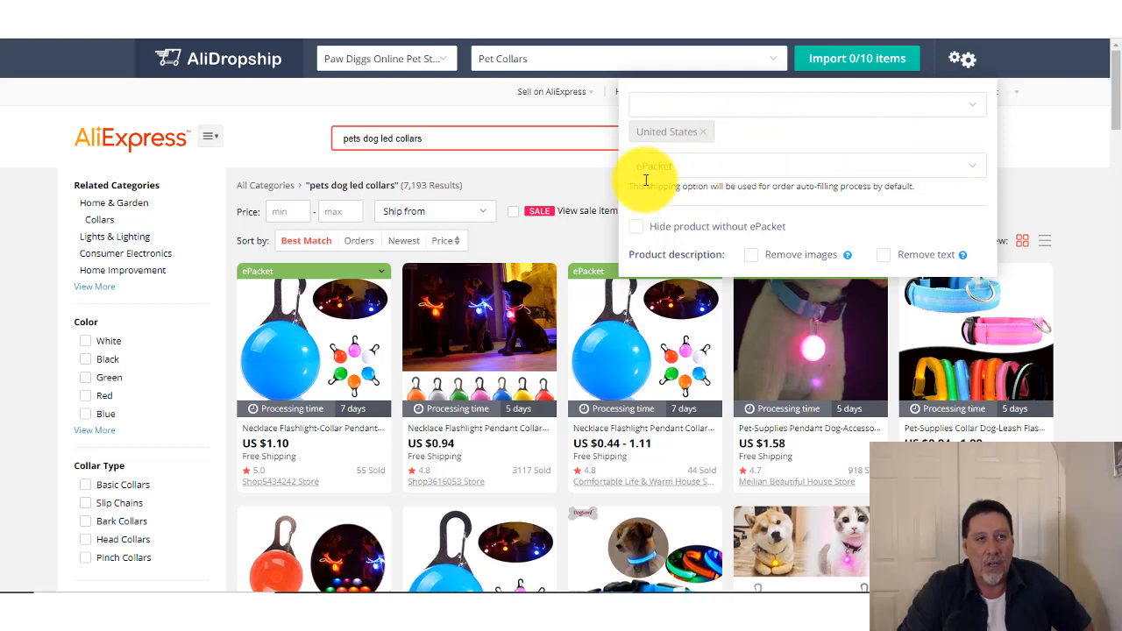
click(959, 168)
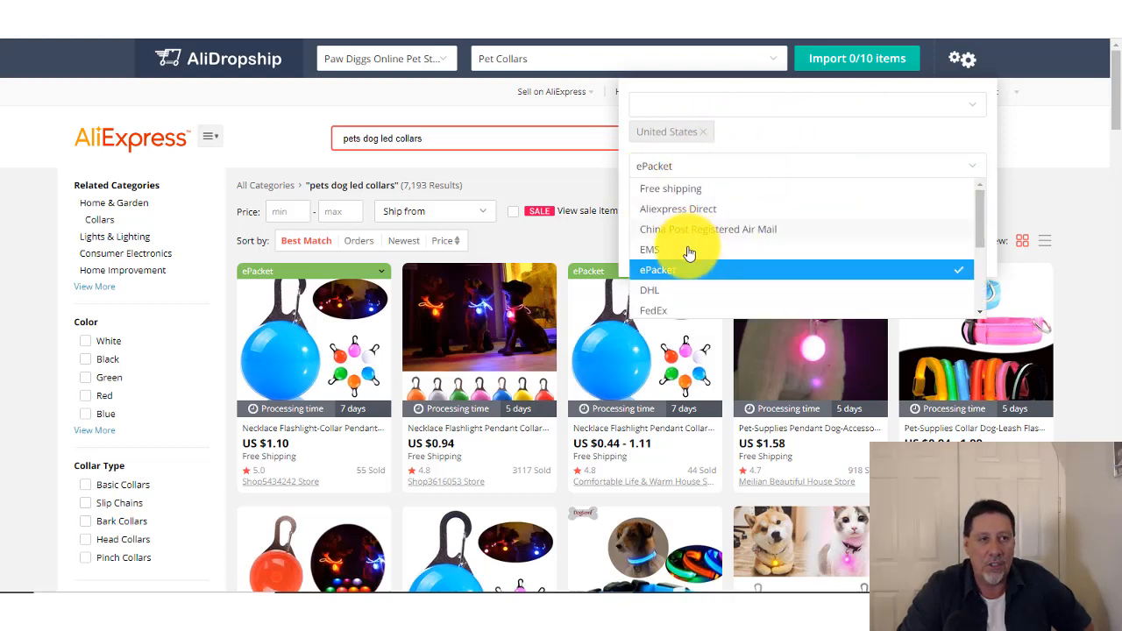
click(1077, 135)
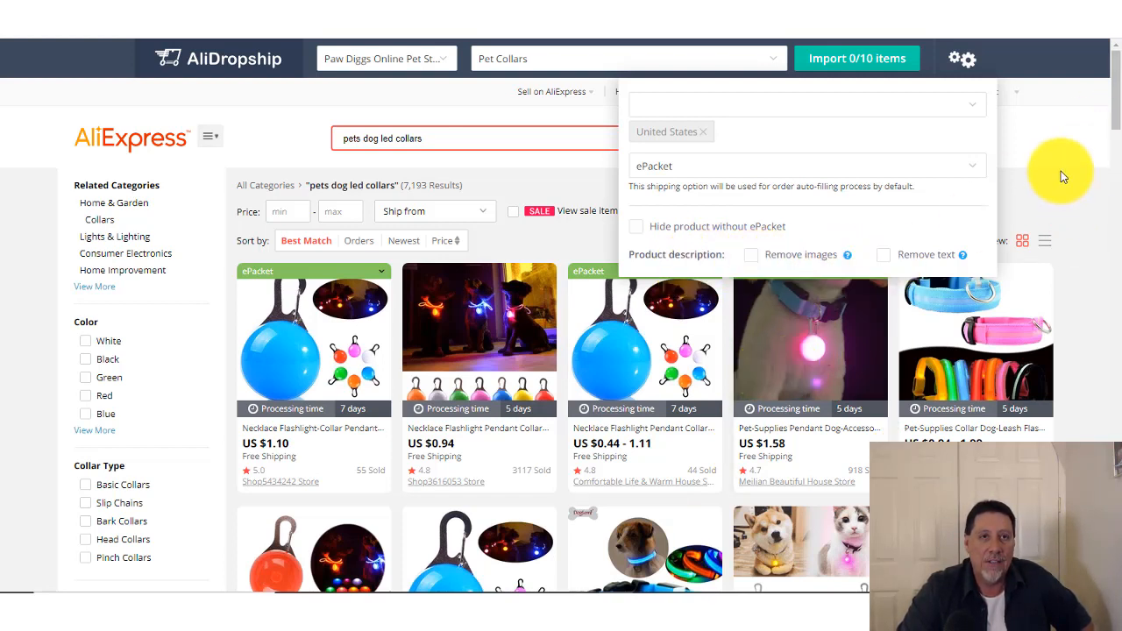
click(969, 66)
click(969, 67)
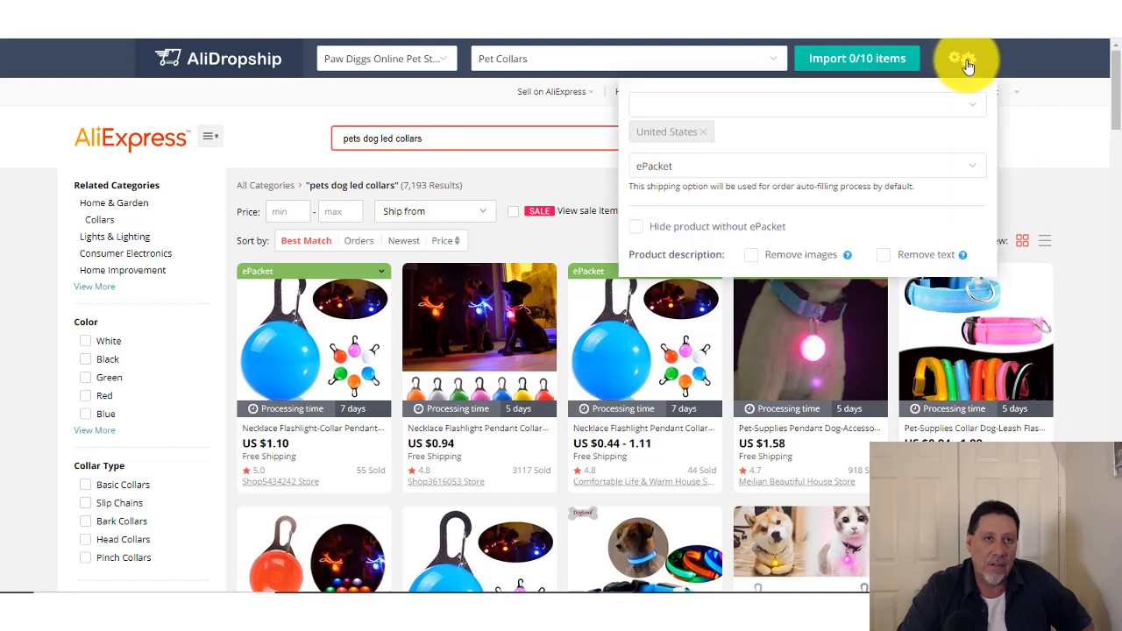
click(959, 60)
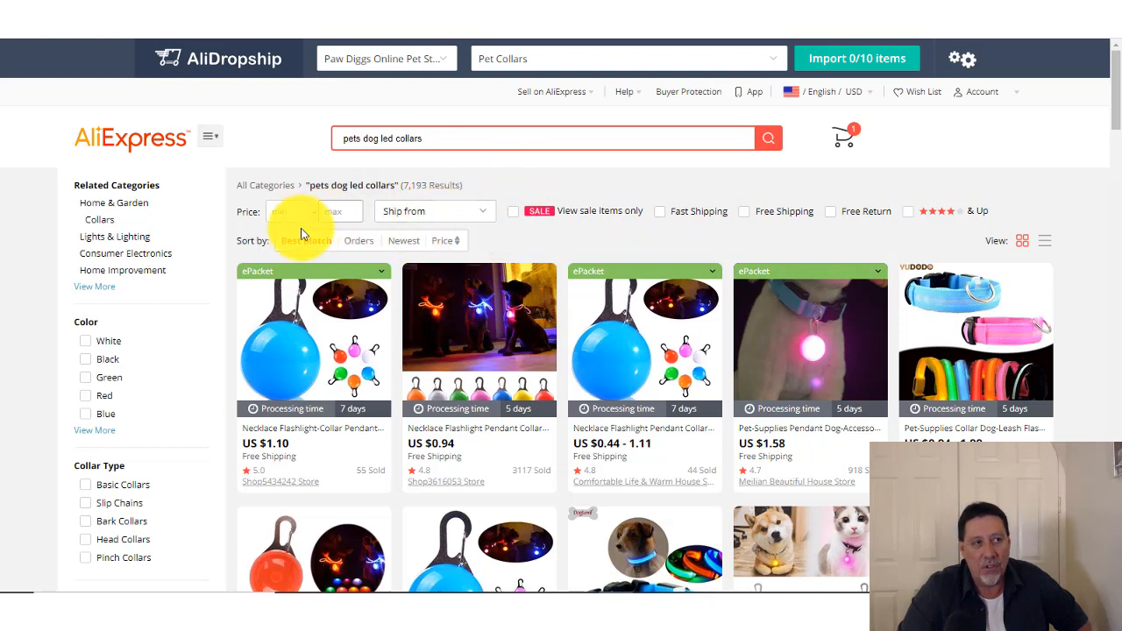
Filter the LED collar results to items shipping from the United States and sort them by orders.
click(481, 217)
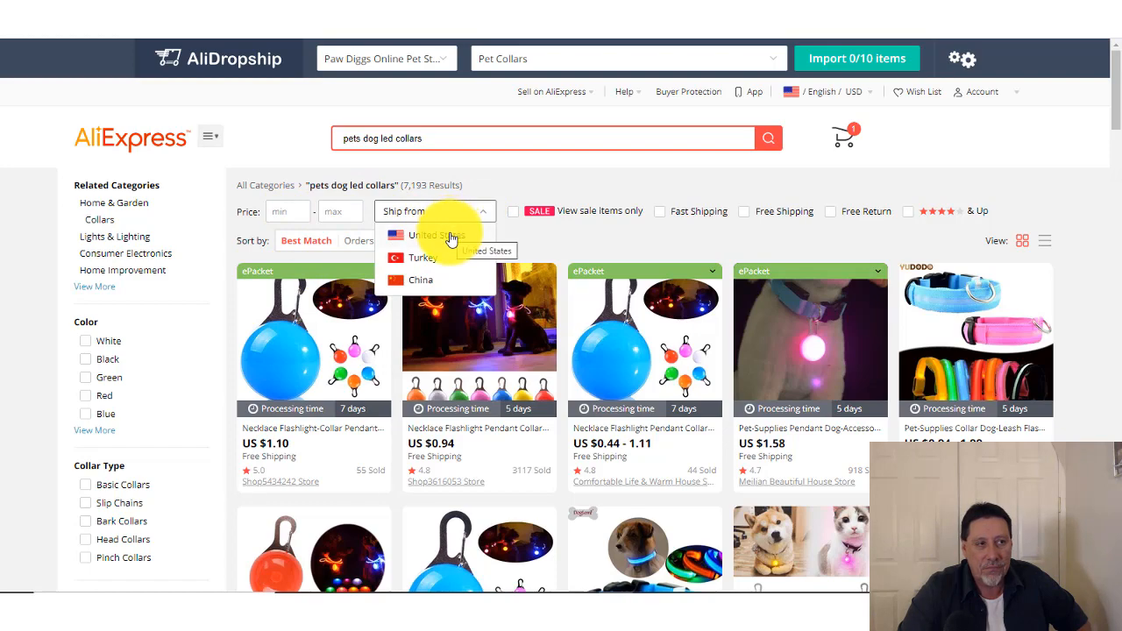
click(453, 240)
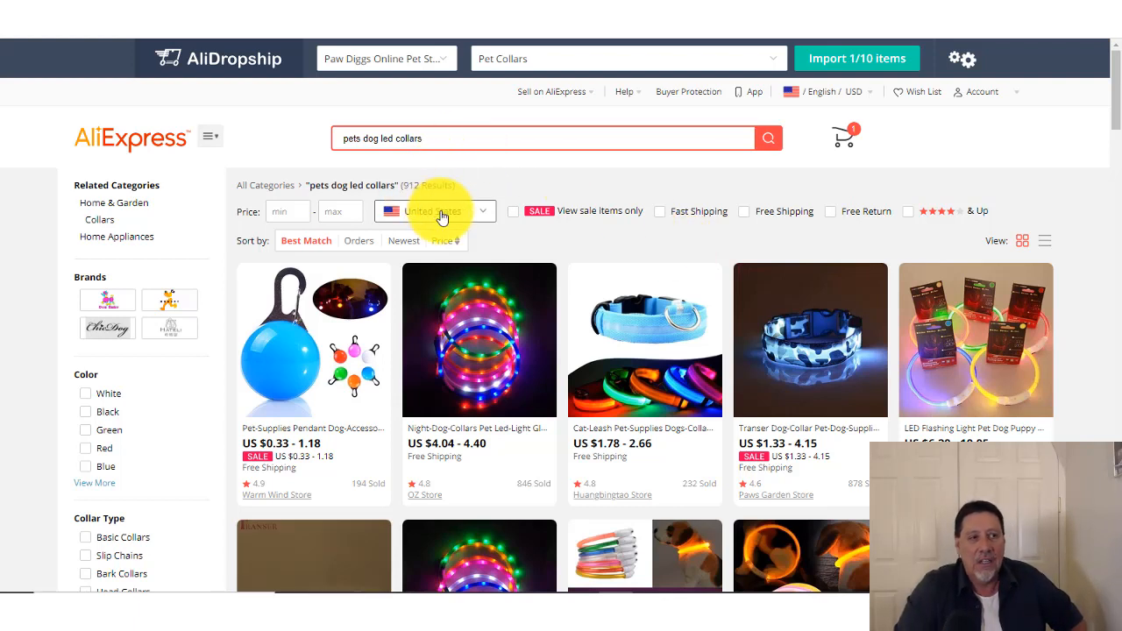
mouse_move(695, 495)
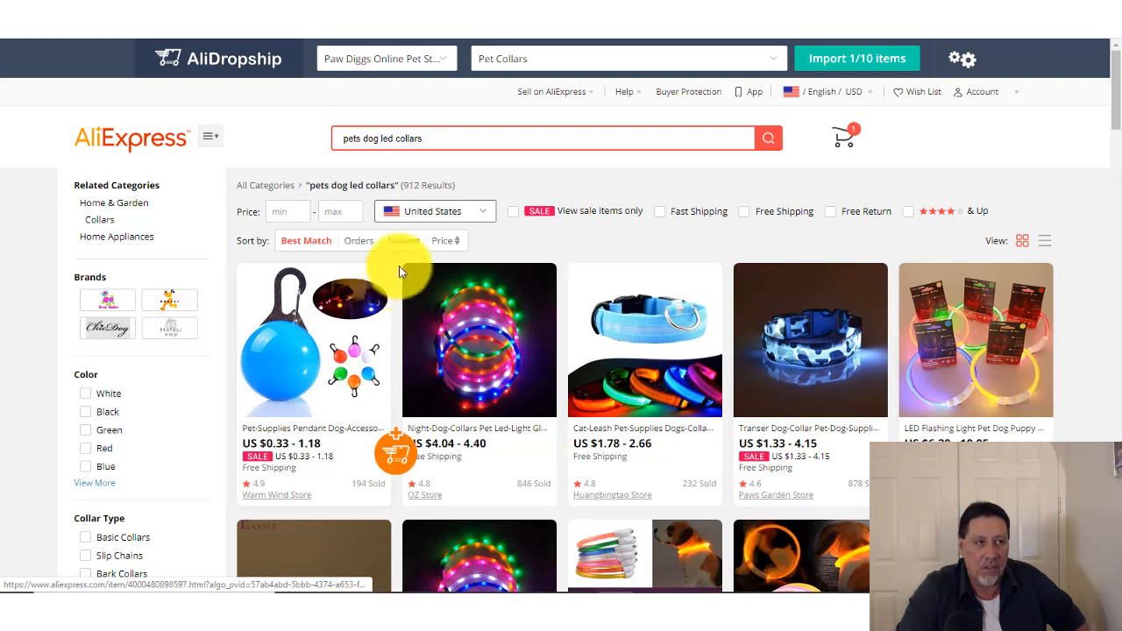
click(359, 242)
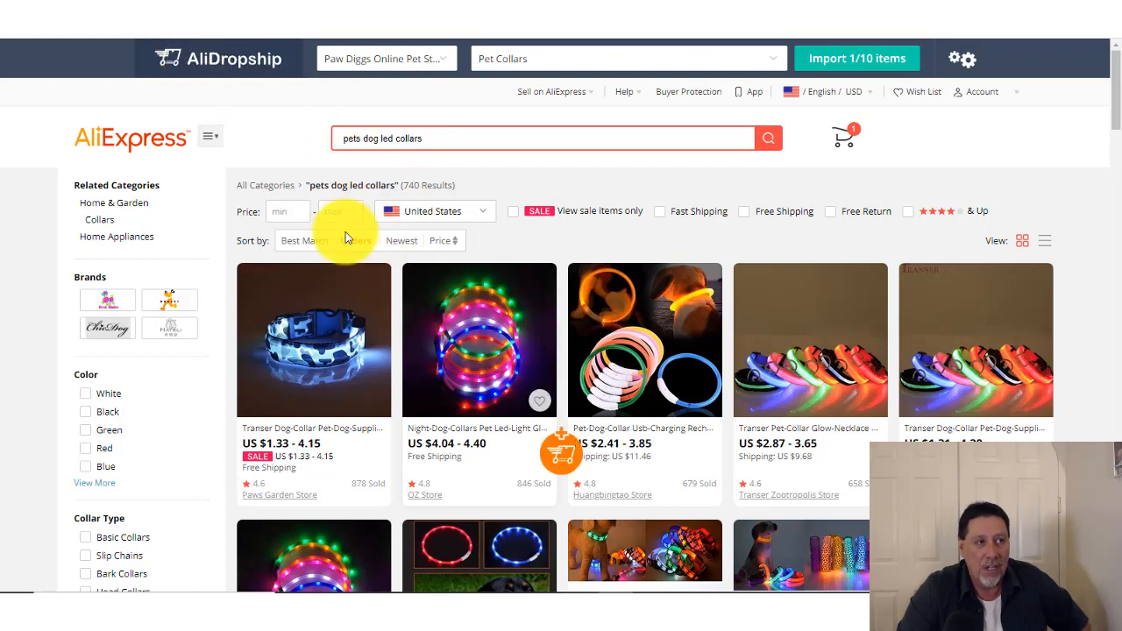
click(361, 247)
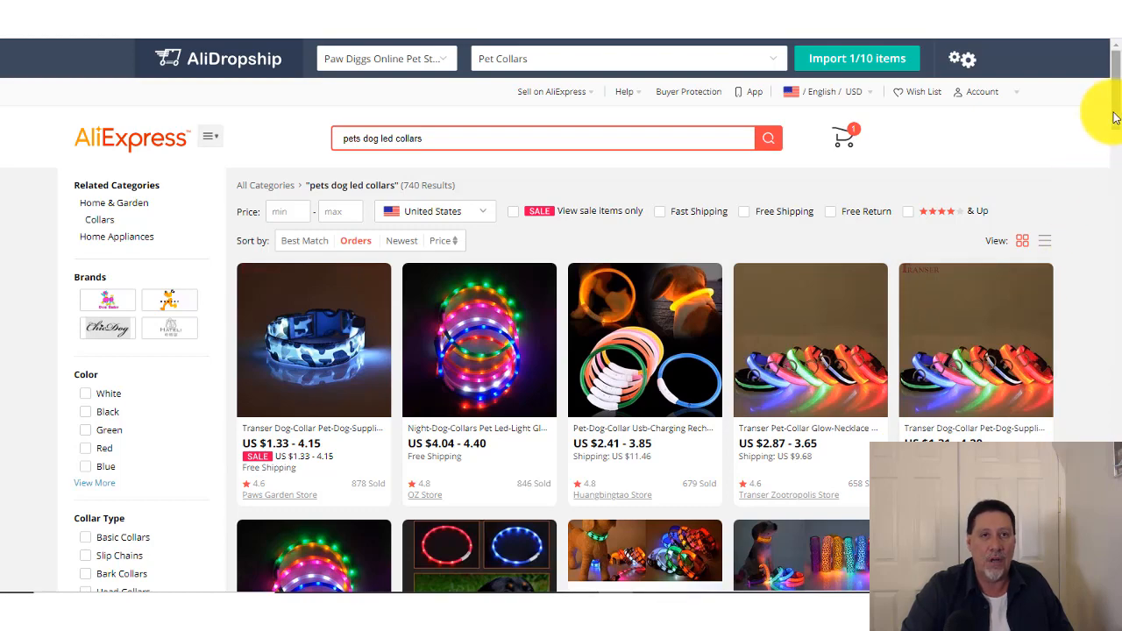
Open OZ Store's USB rechargeable LED dog collar listing and examine its color, size and shipping-origin options.
drag(1113, 111, 1119, 50)
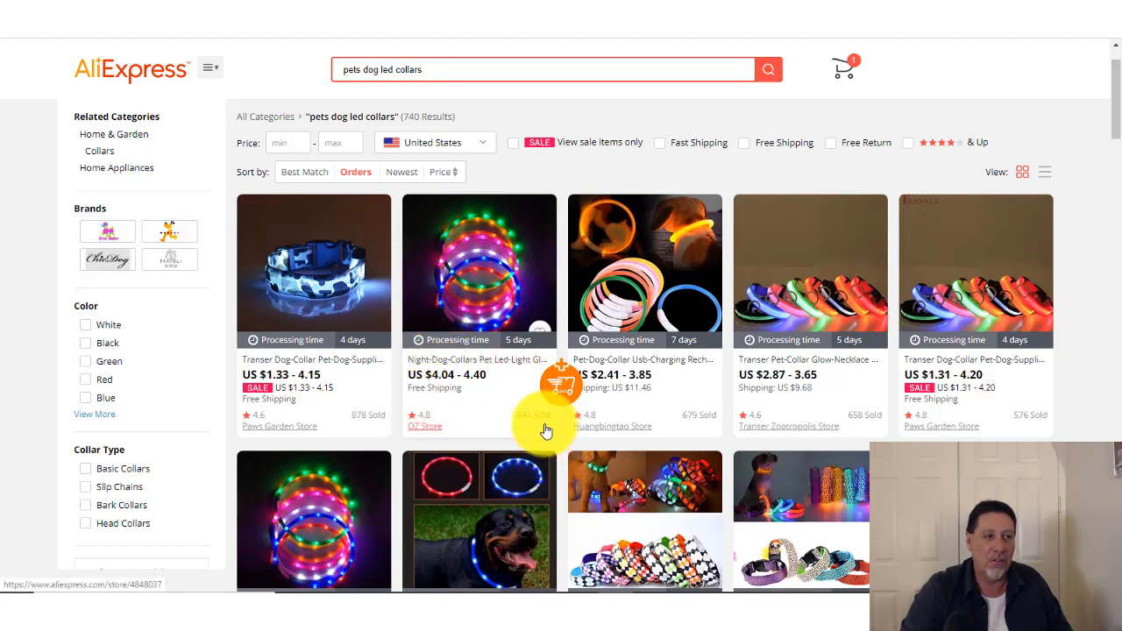
click(479, 286)
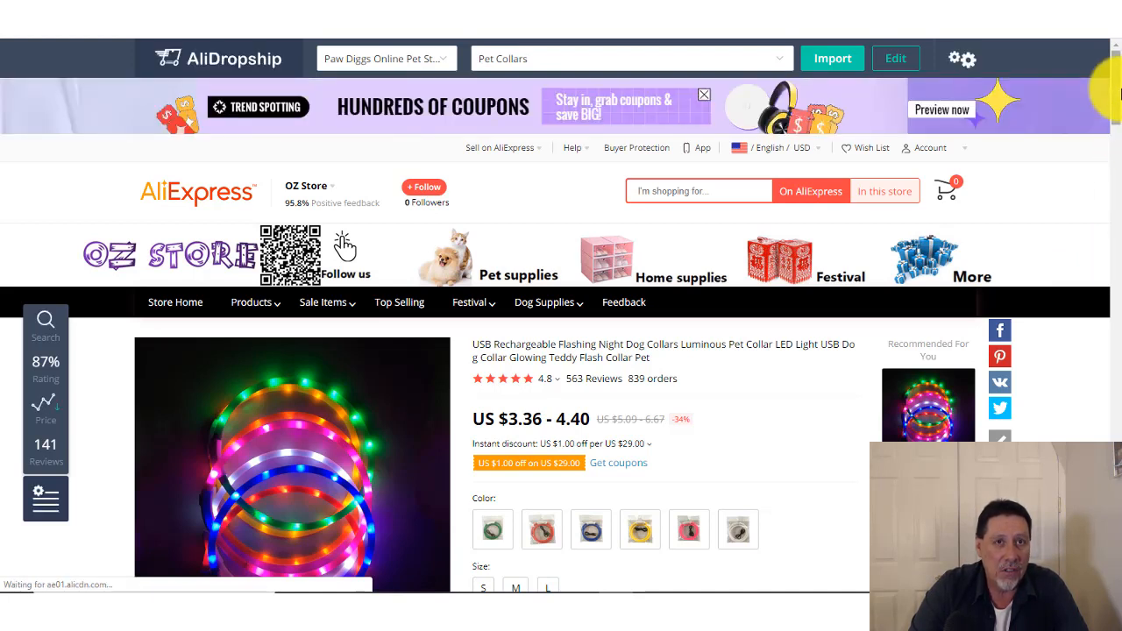
drag(1117, 71, 1115, 132)
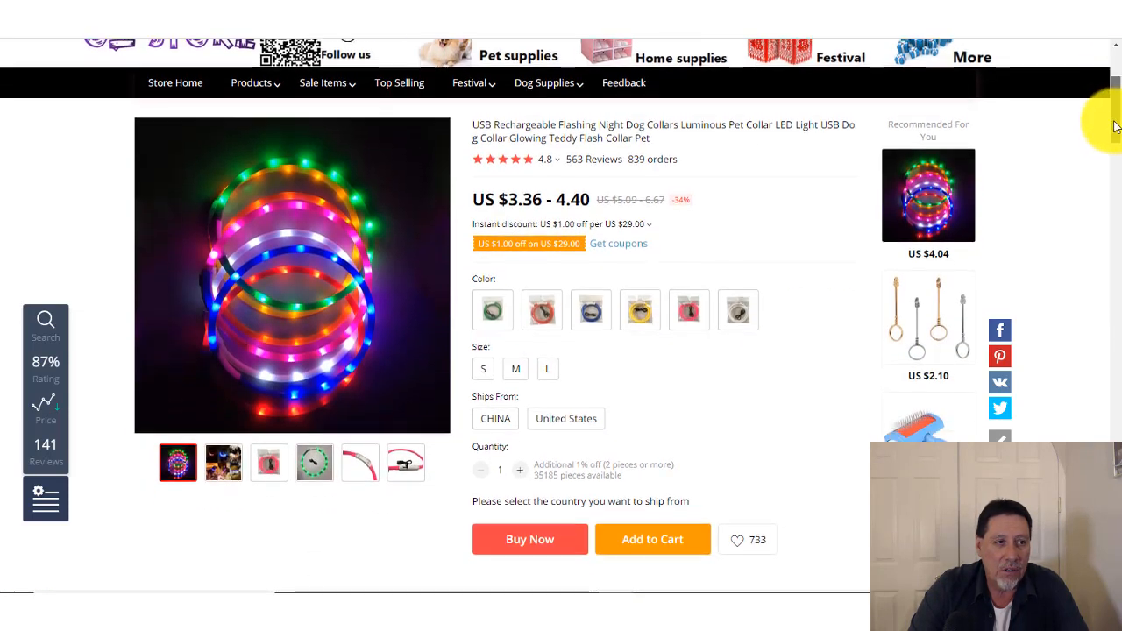
scroll(789, 290, down, 1)
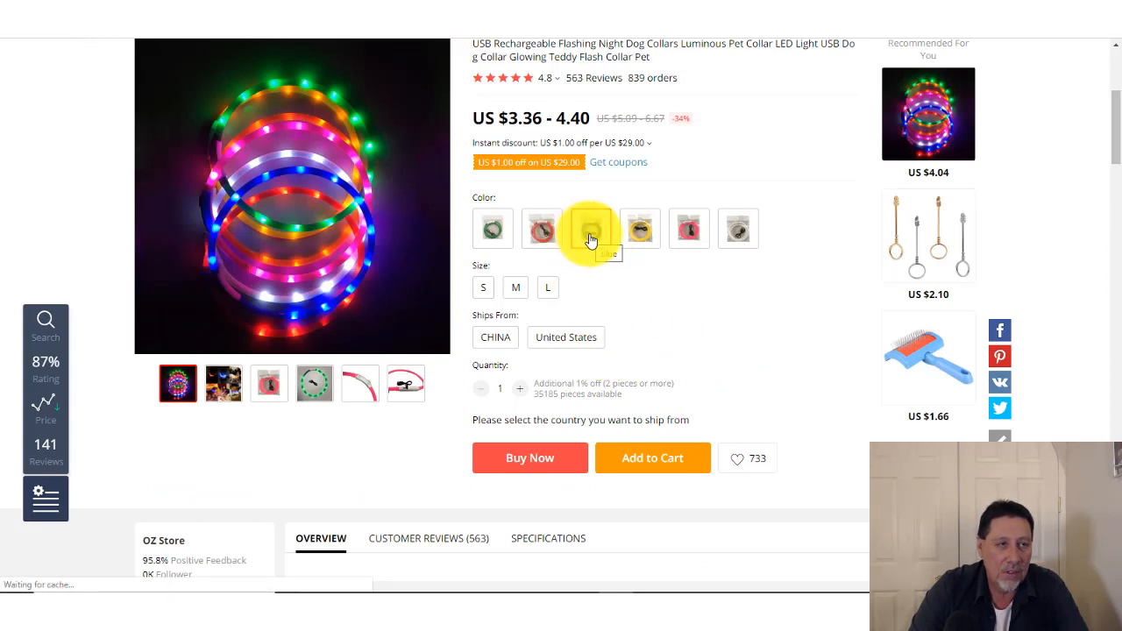
Select the collar in Blue, size L, shipped from the United States, and check its available shipping methods.
click(588, 343)
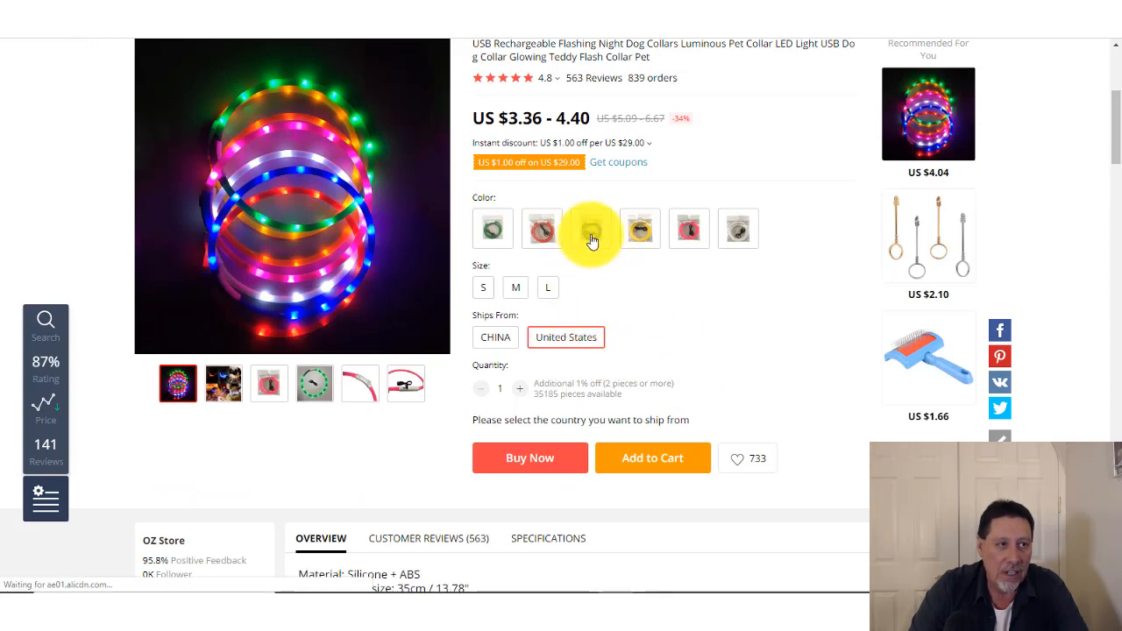
click(592, 232)
click(550, 287)
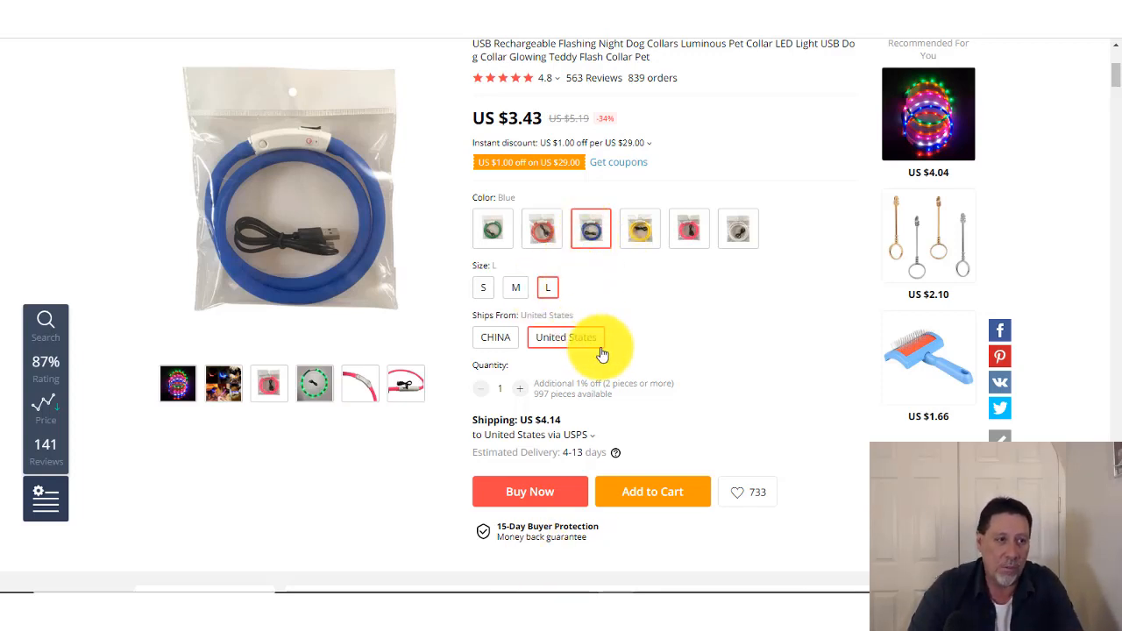
click(593, 438)
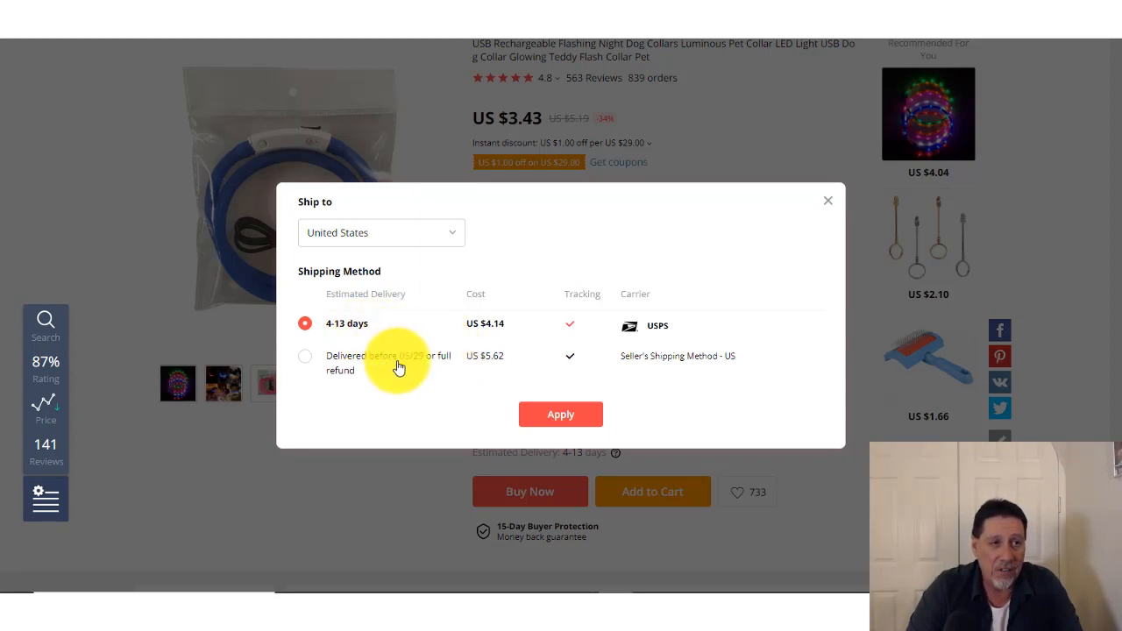
click(827, 206)
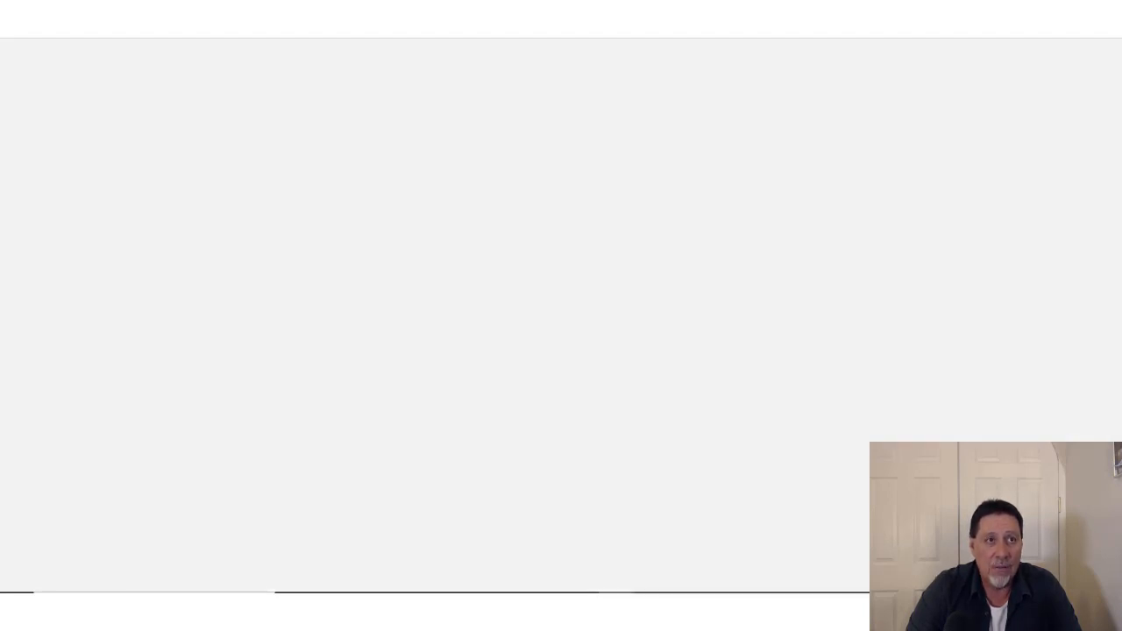
Select the Transer mesh dog harness in color HOT, size XL, shipped from the United States.
scroll(1115, 120, down, 1)
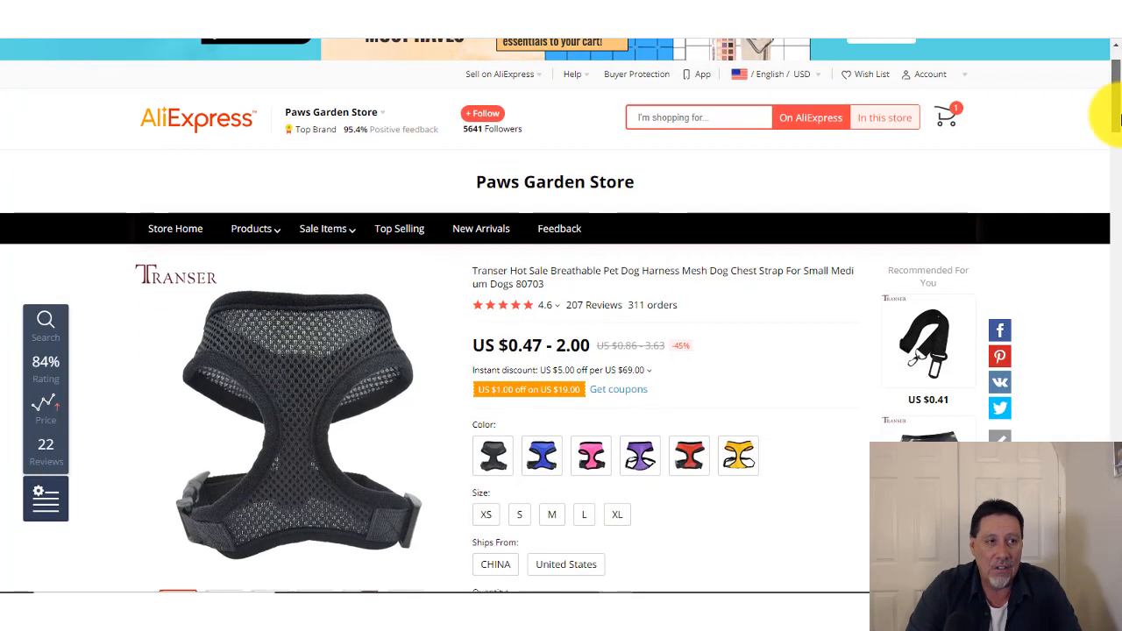
scroll(1115, 120, down, 2)
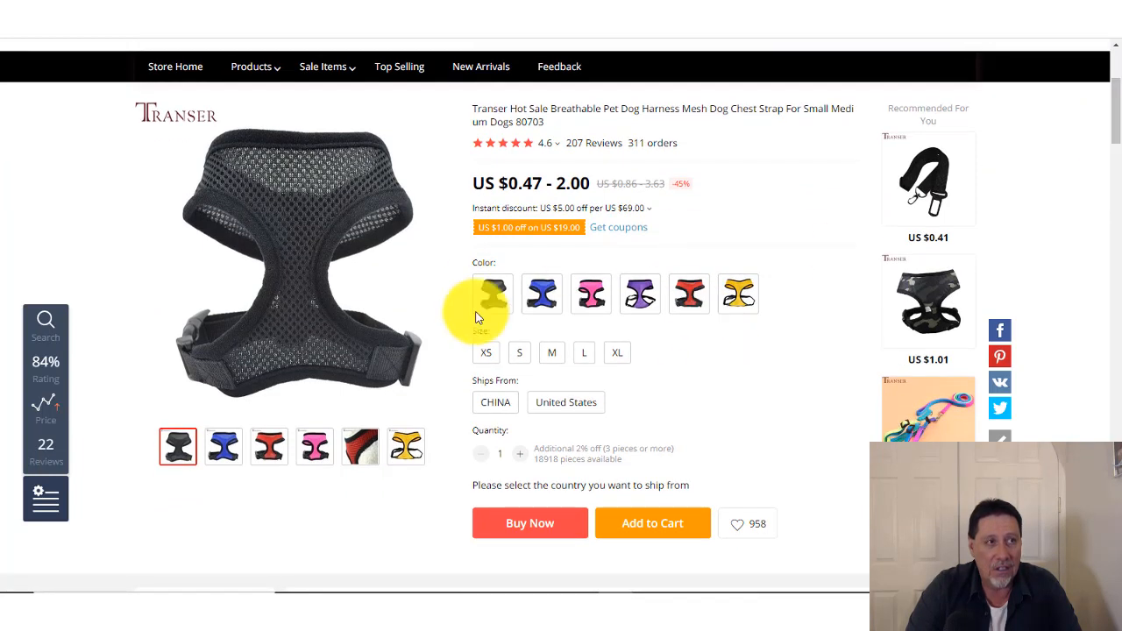
click(490, 302)
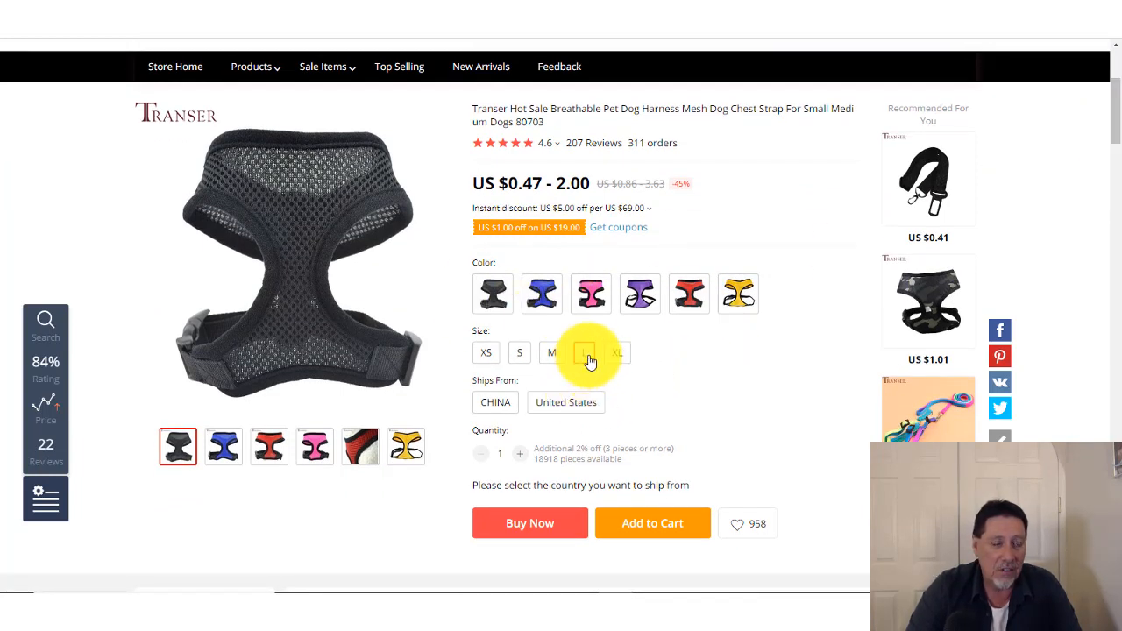
click(616, 353)
click(592, 296)
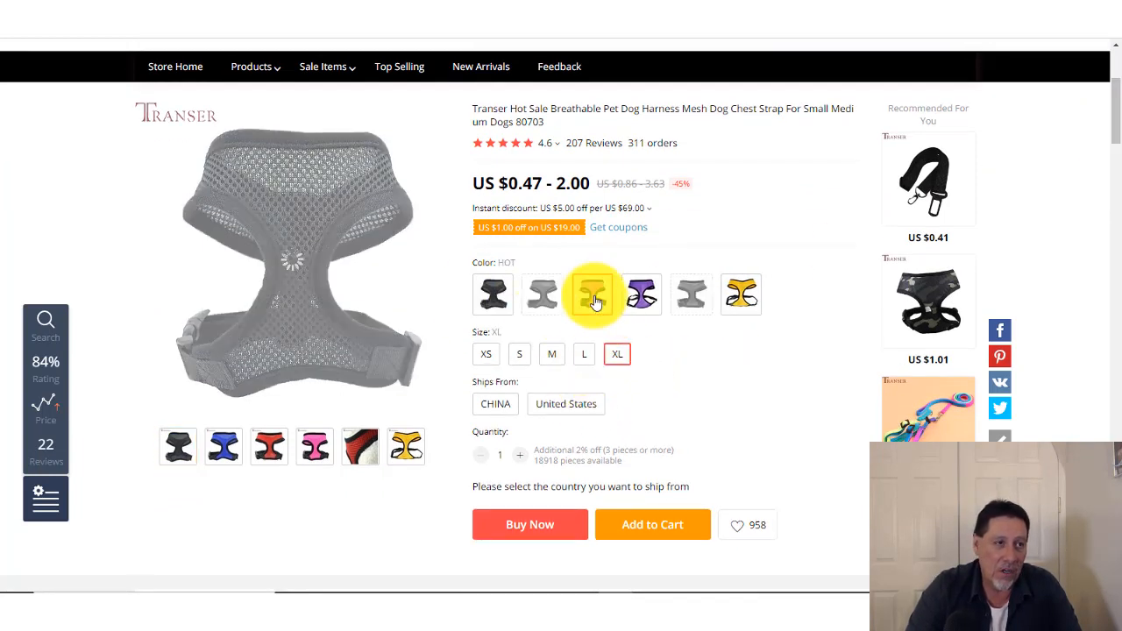
click(592, 408)
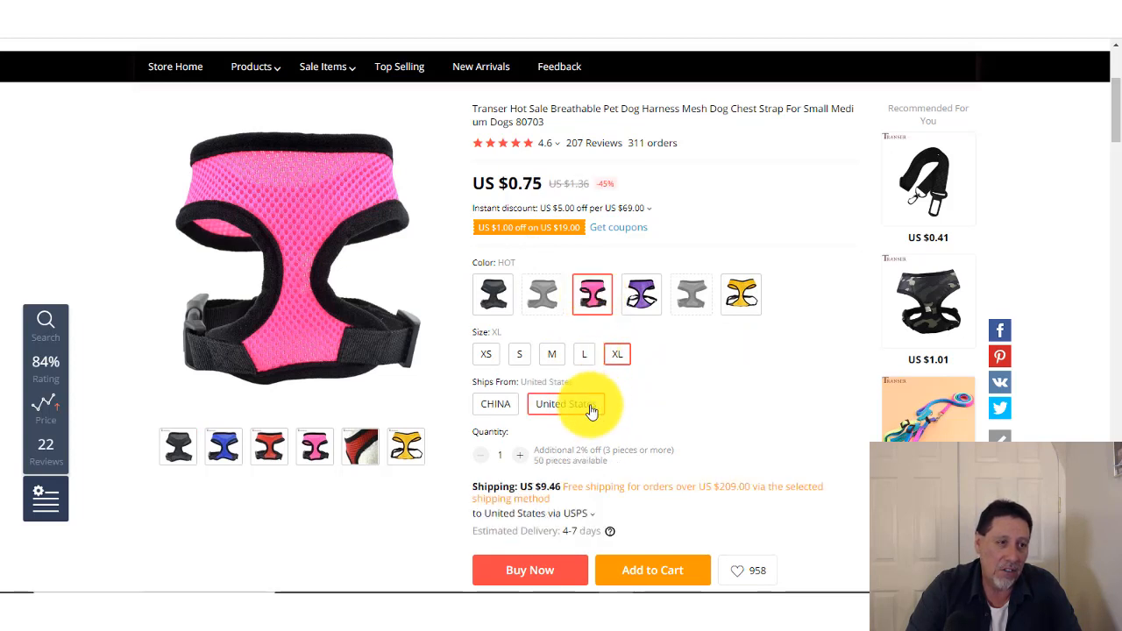
Check the available shipping methods to the United States for the selected harness variant.
scroll(1113, 131, down, 1)
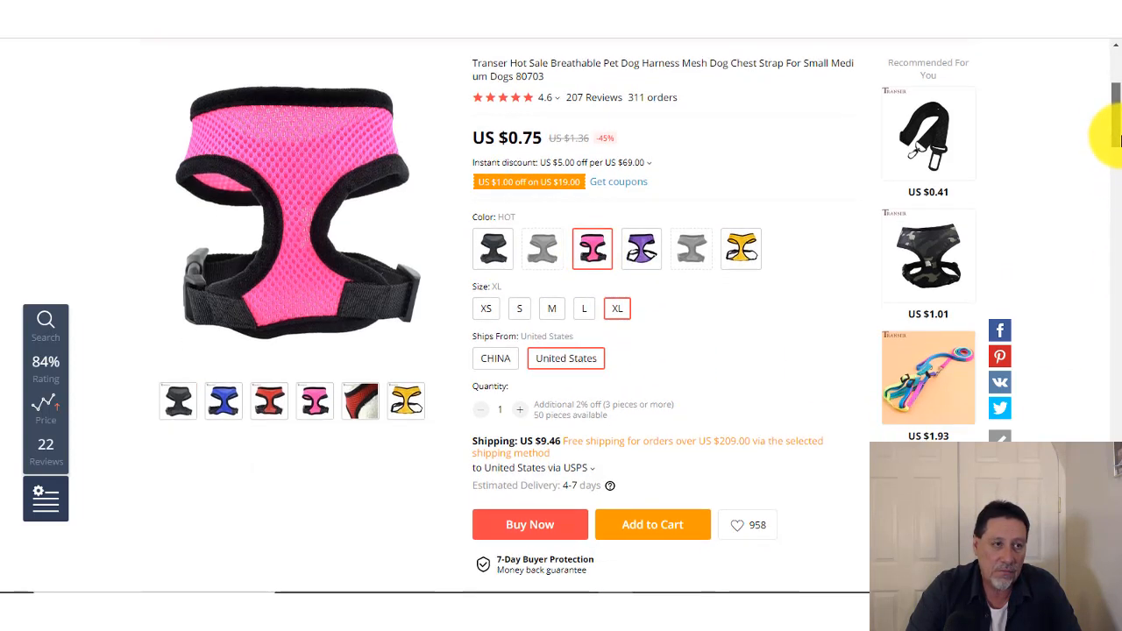
mouse_move(609, 488)
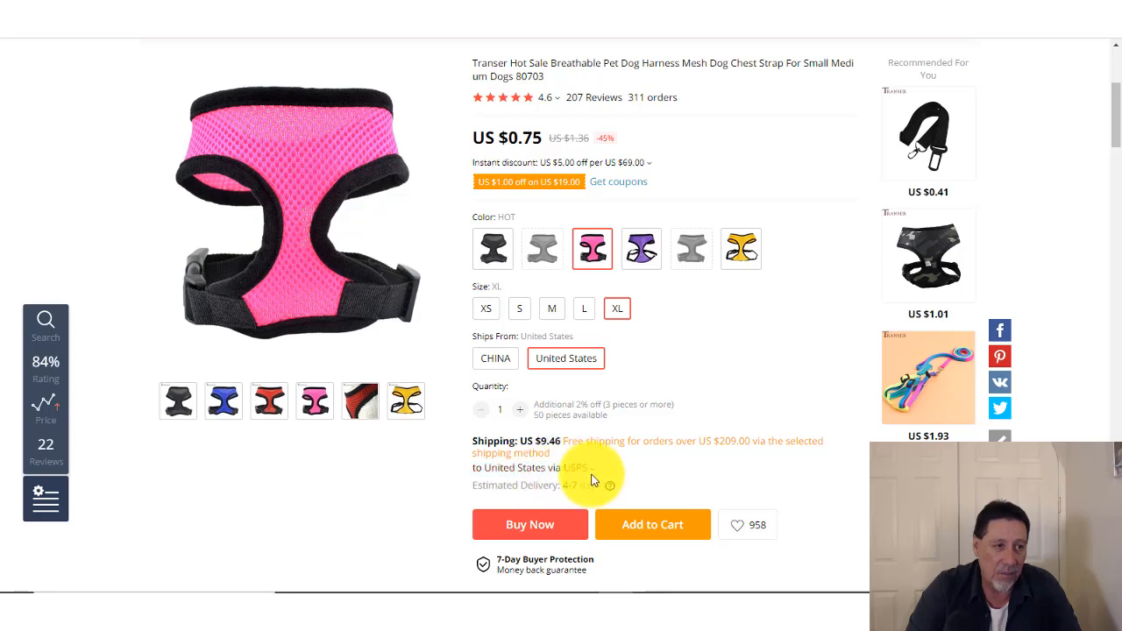
click(590, 474)
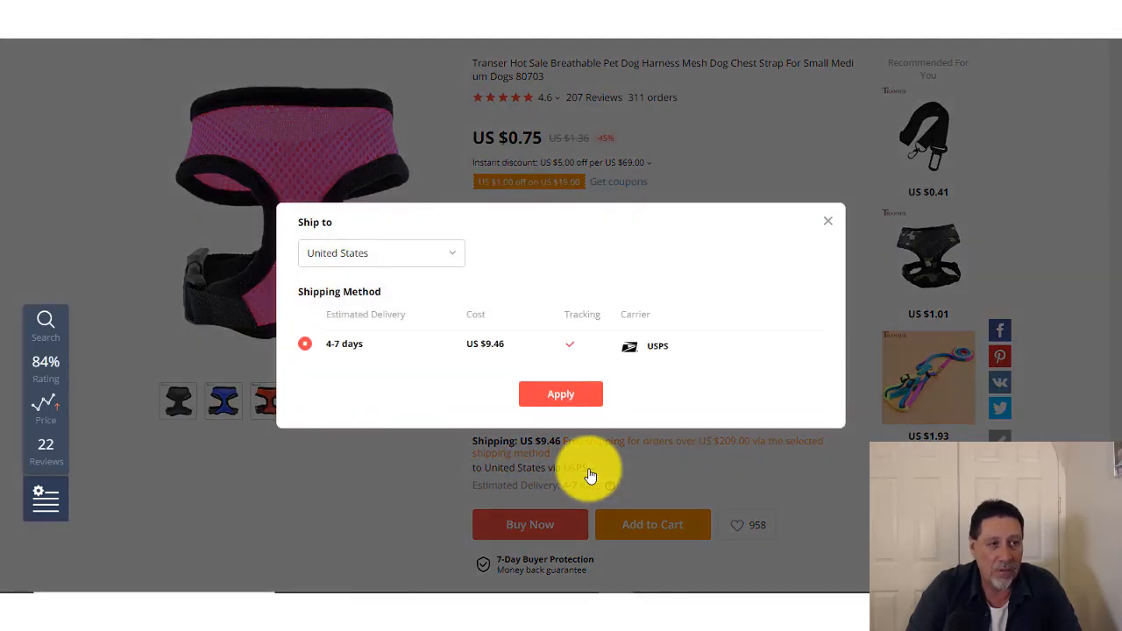
click(537, 399)
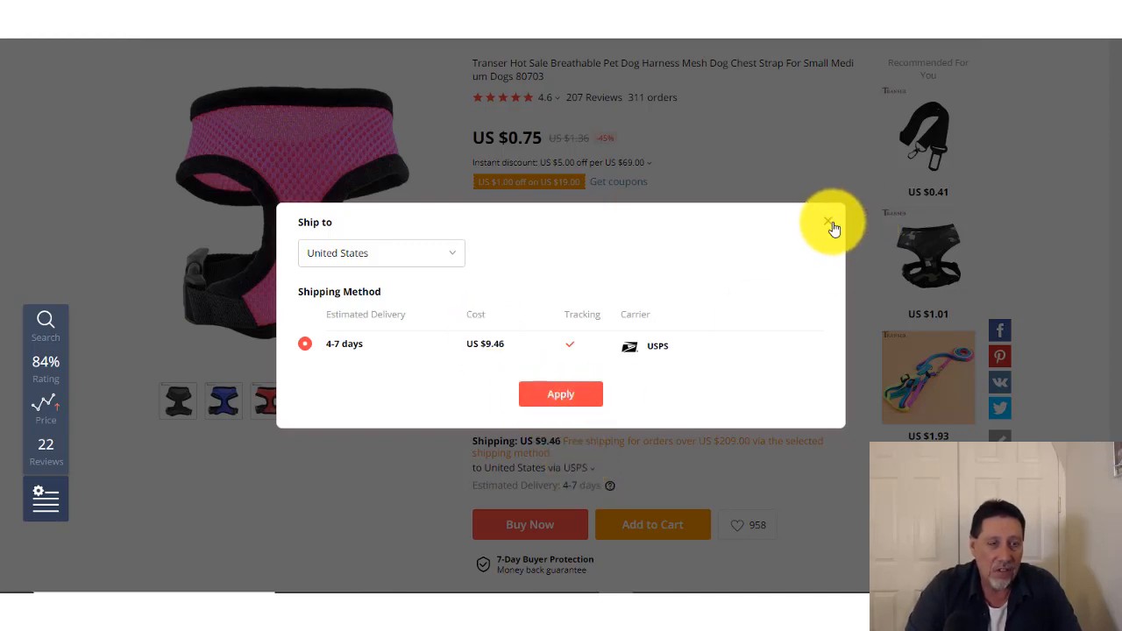
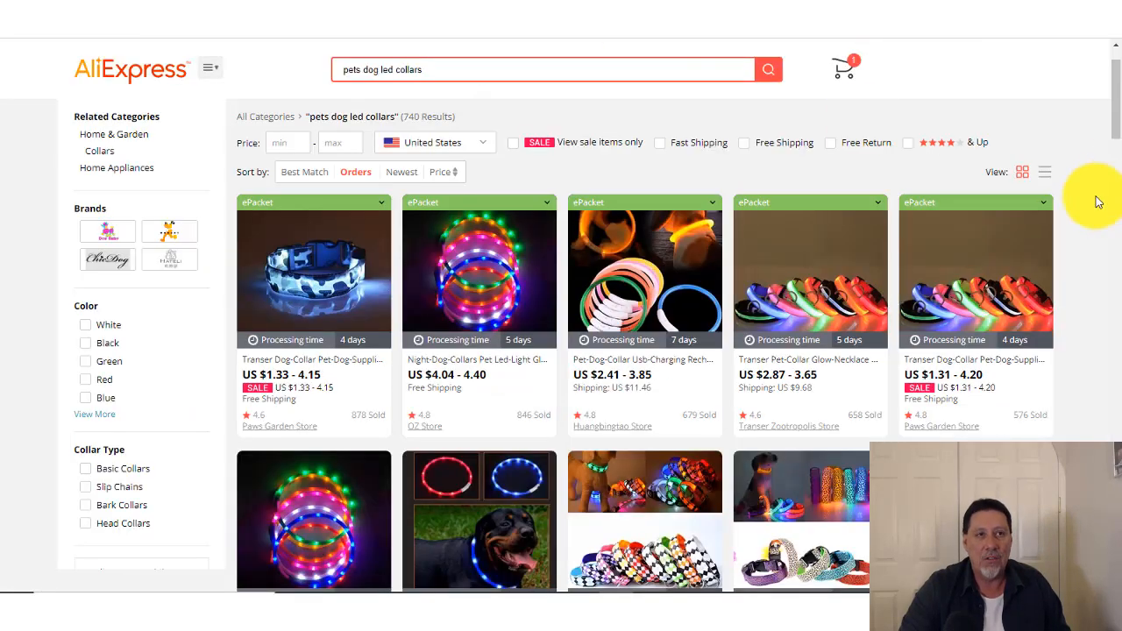
Import OZ Store's LED night dog collar from the LED collar search results with AliDropship.
scroll(1115, 72, down, 3)
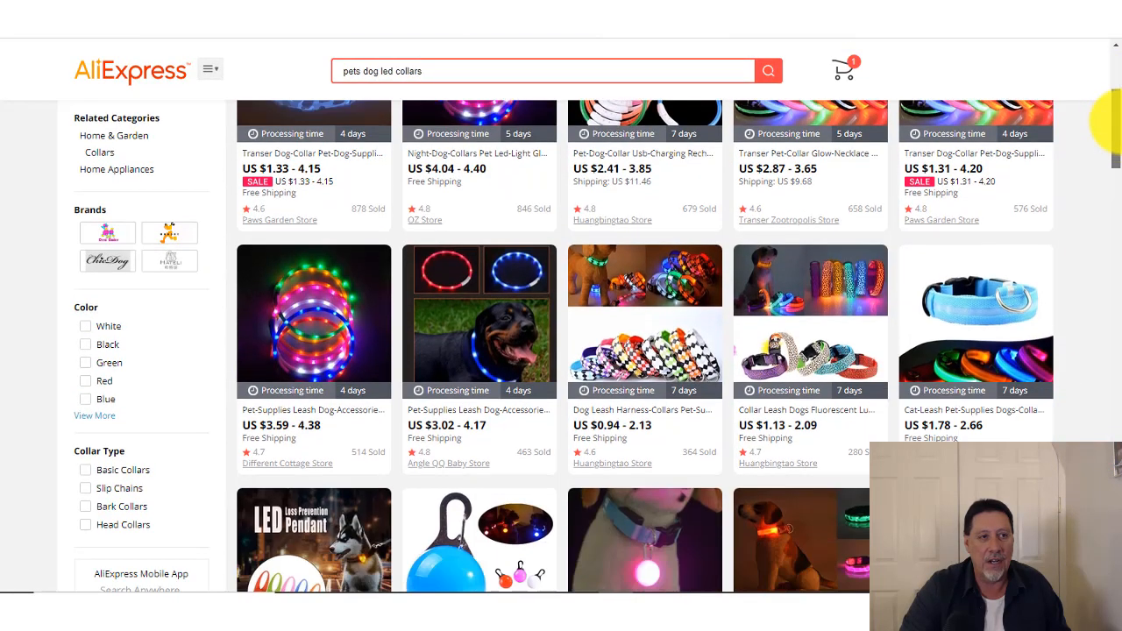
scroll(1107, 100, up, 4)
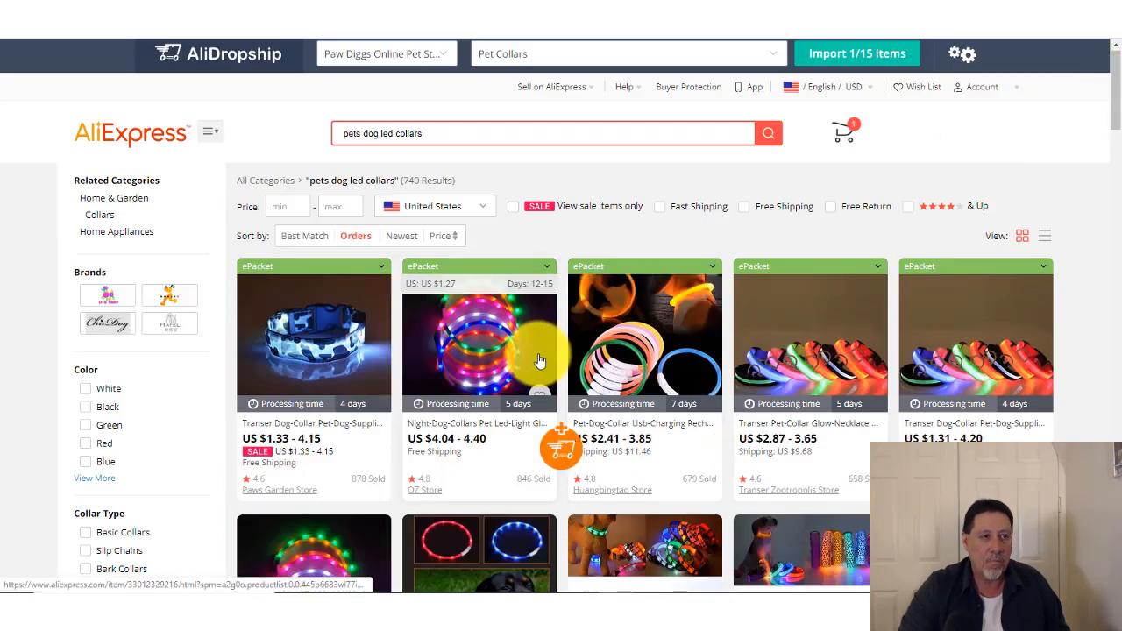
click(555, 449)
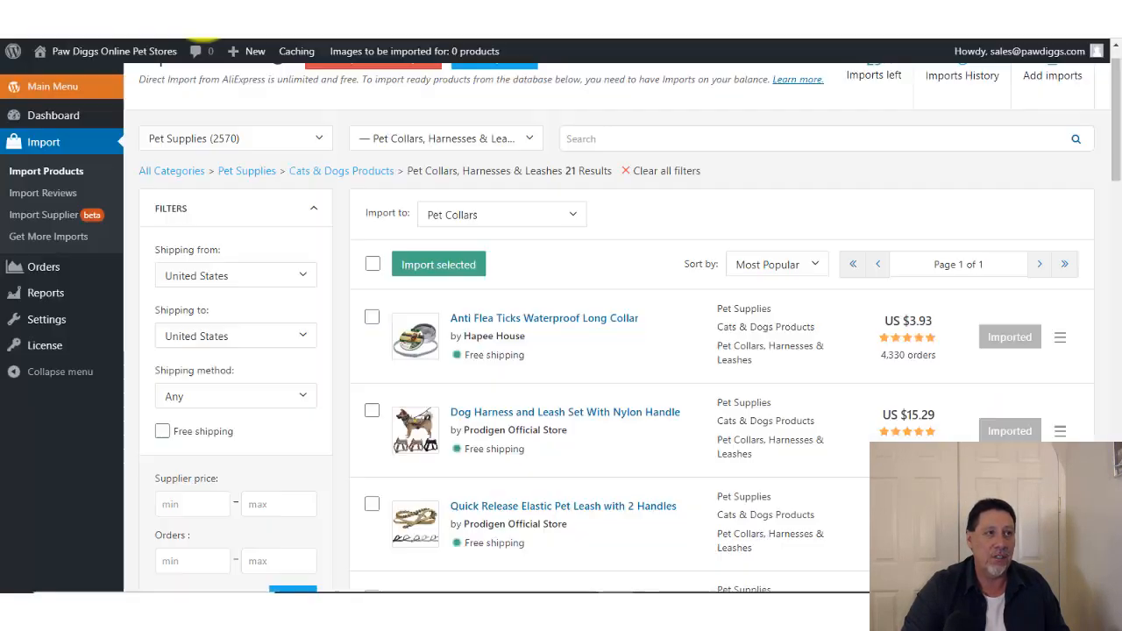
Open the Adjustable USB Charging Pet Dog Collar from the WordPress import list for editing.
scroll(1109, 63, up, 1)
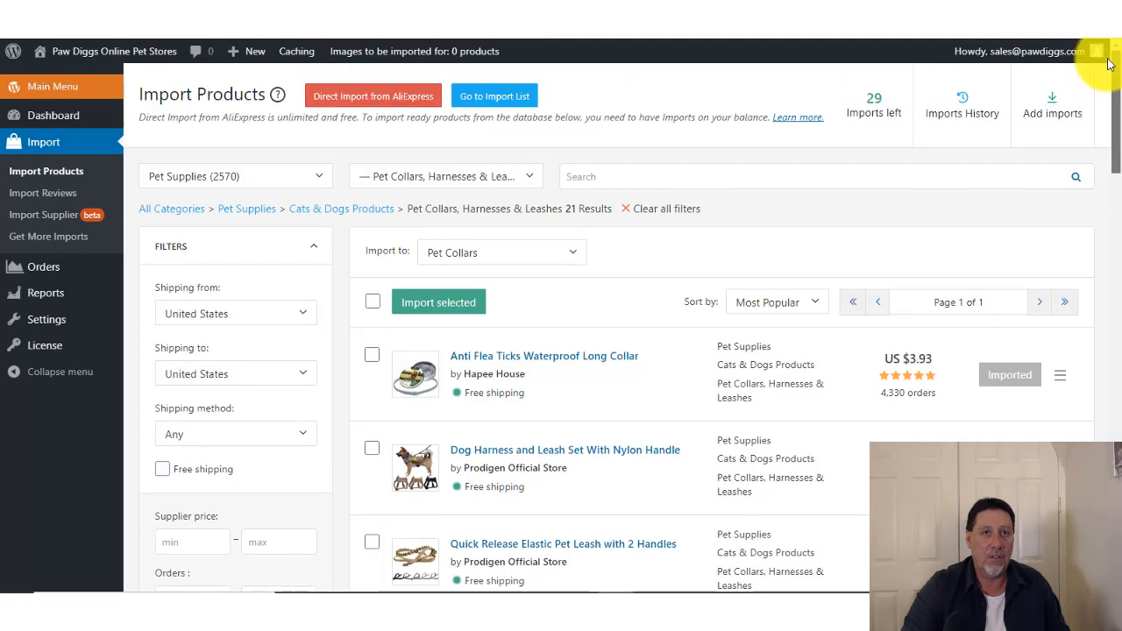
click(528, 98)
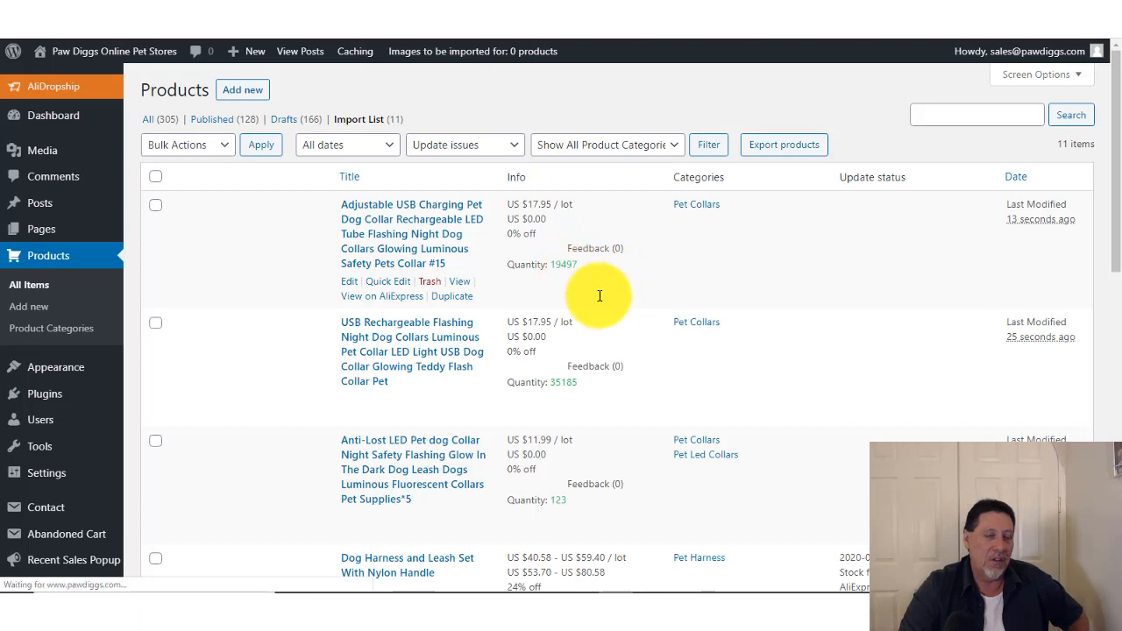
right_click(349, 288)
click(373, 293)
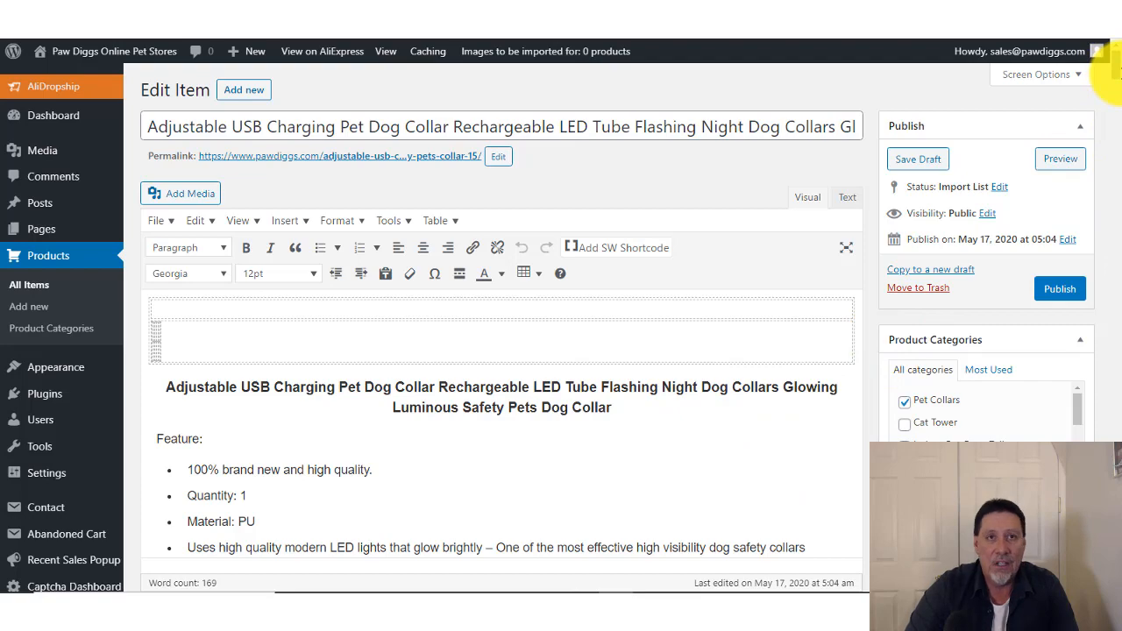
Examine the imported description text and product images of the USB charging collar.
drag(1118, 72, 1116, 136)
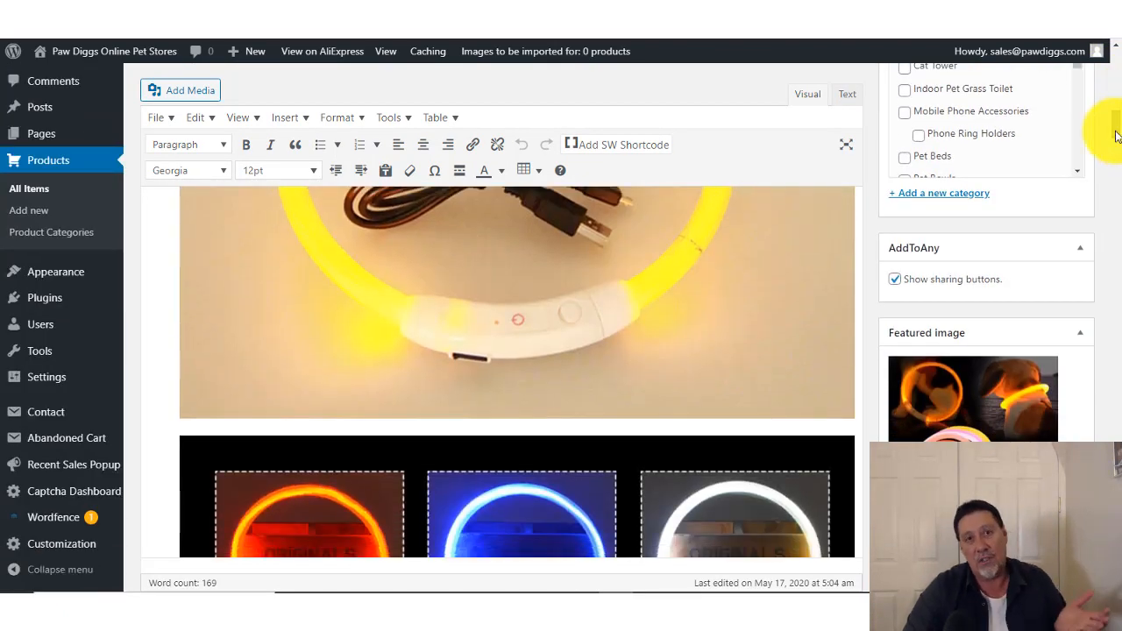
mouse_move(1117, 136)
mouse_down()
mouse_move(1114, 112)
mouse_move(1119, 499)
mouse_move(1118, 125)
mouse_up()
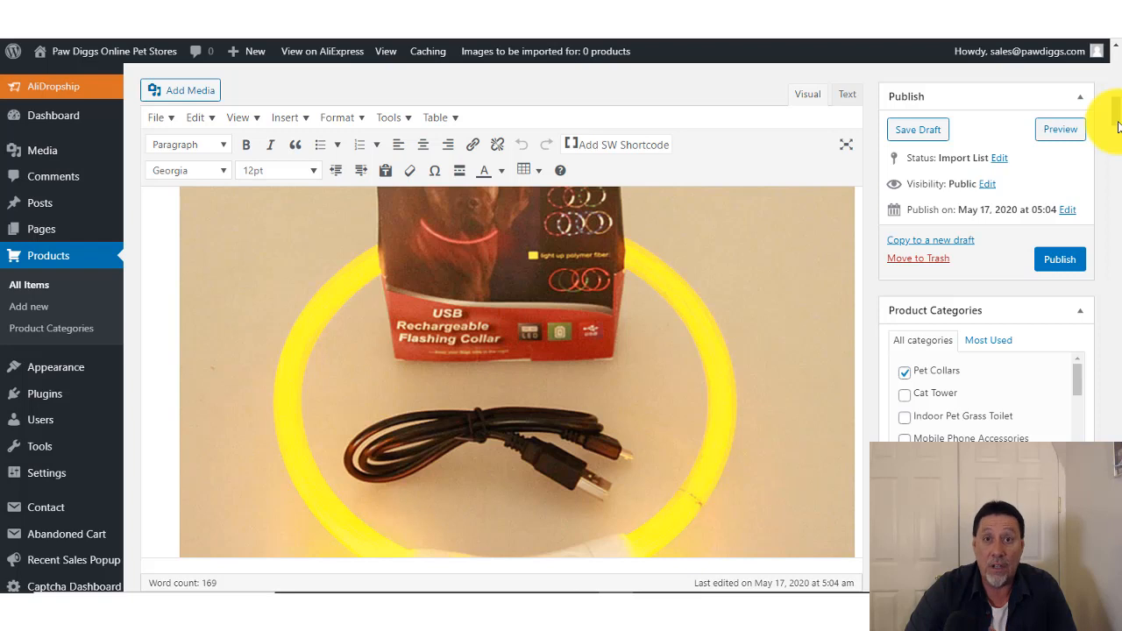
drag(1118, 123, 1111, 107)
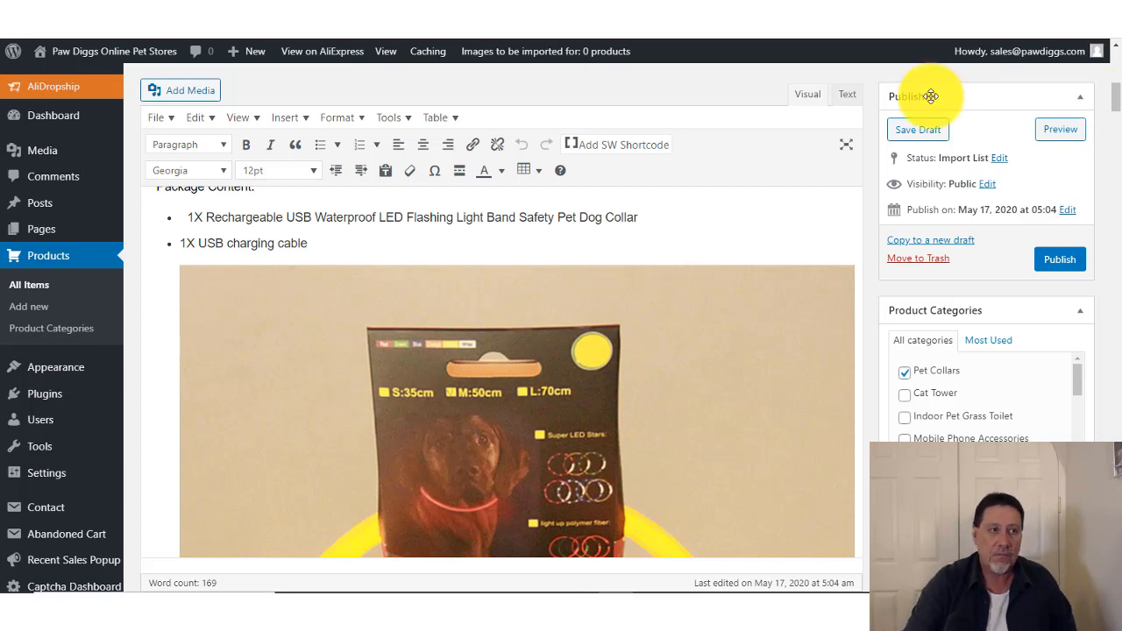
scroll(1114, 96, up, 2)
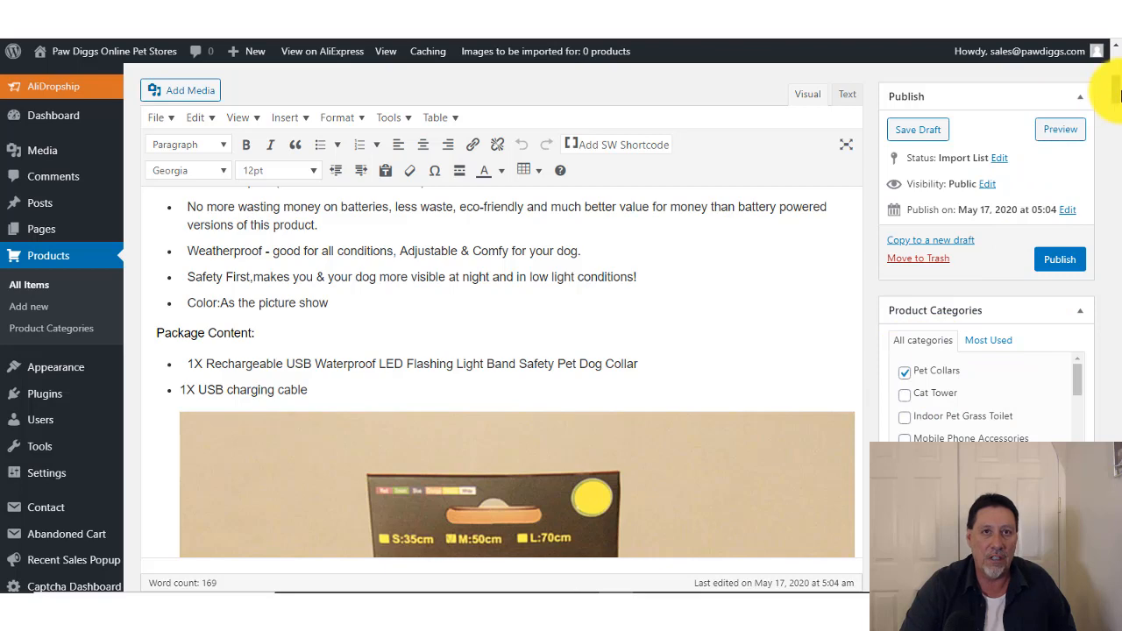
scroll(1113, 58, up, 5)
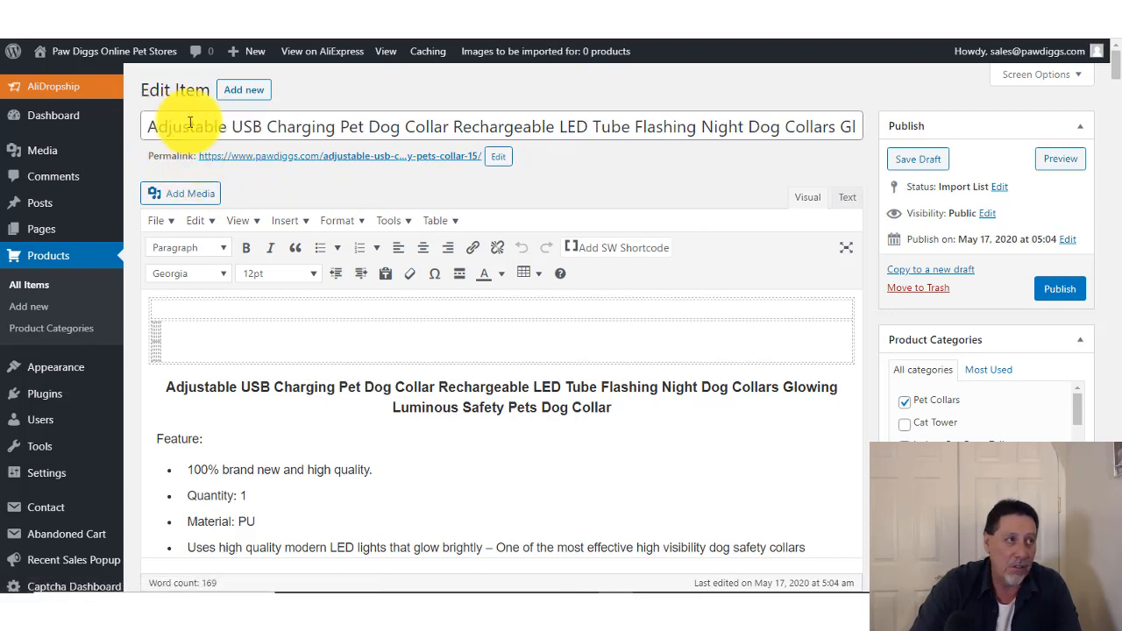
Insert the word "With" between "Collar" and "Rechargeable" in the product title.
drag(147, 127, 852, 126)
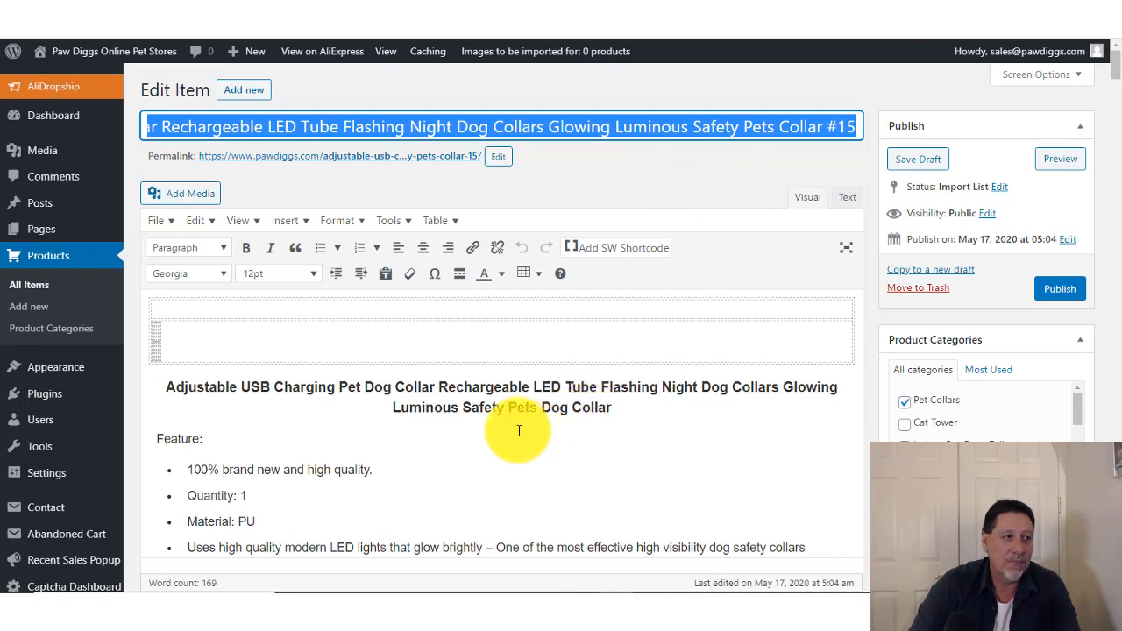
click(462, 127)
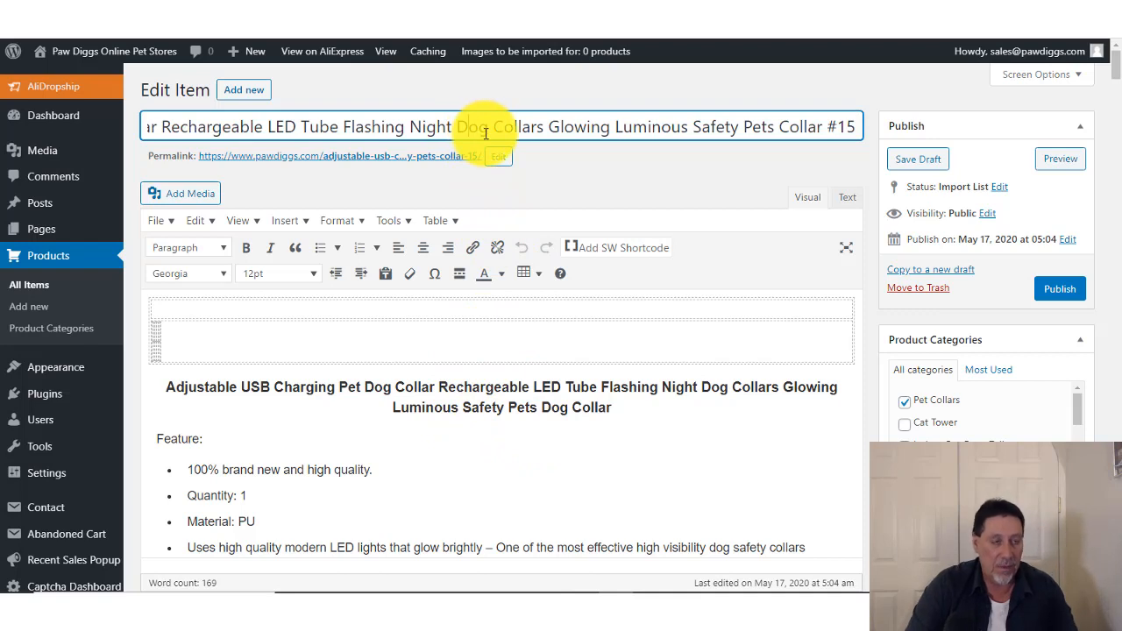
key(Left)
key(Left)
key(Left)
key(Left)
key(Left)
key(Left)
key(Left)
key(Left)
key(Left)
key(Left)
key(Left)
key(Left)
key(Left)
key(Left)
key(Left)
key(Left)
key(Left)
key(Left)
key(Left)
key(Left)
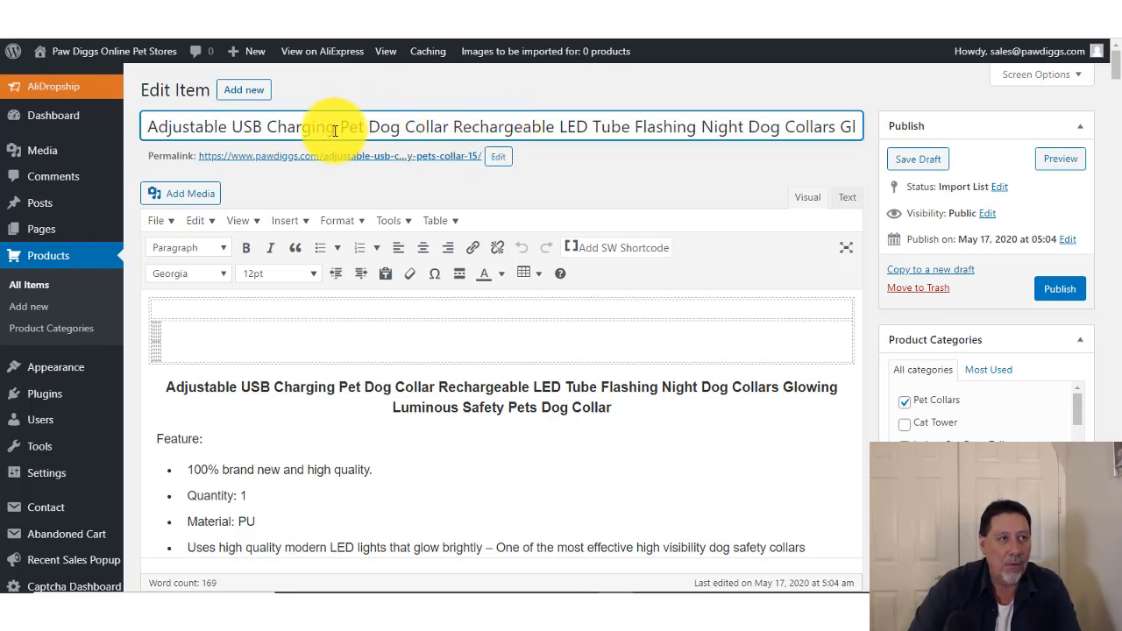
drag(341, 126, 706, 139)
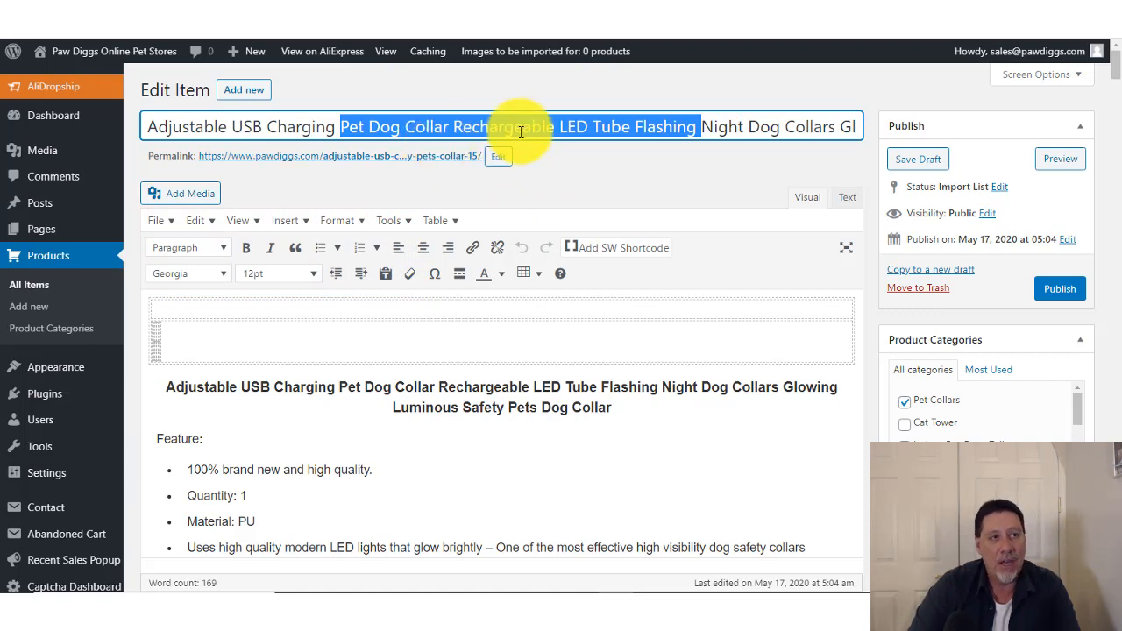
click(453, 127)
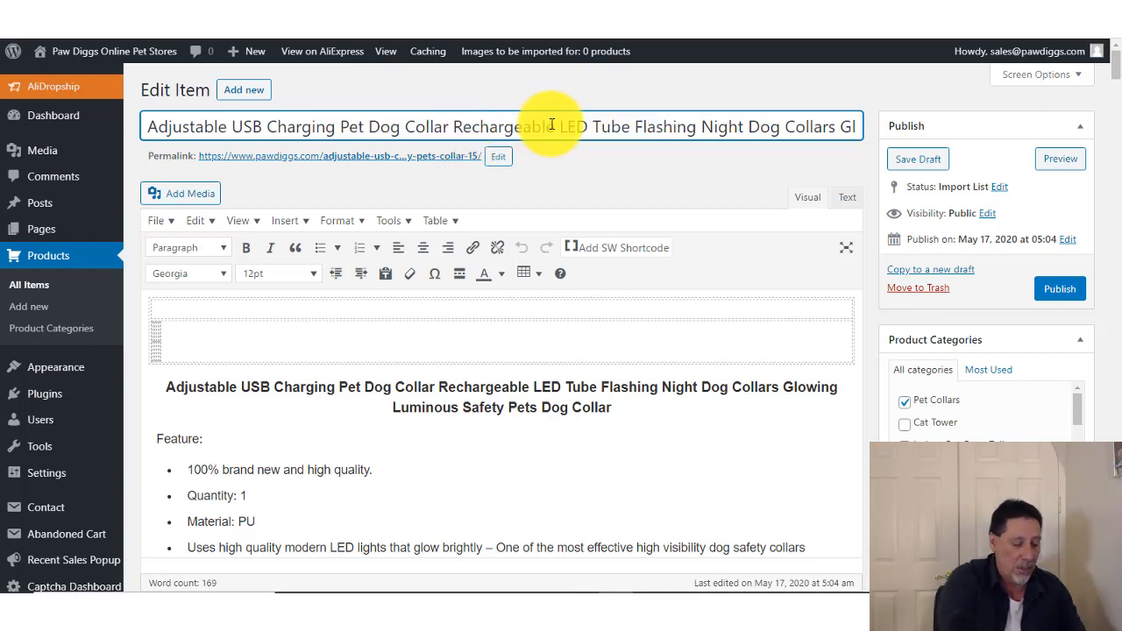
text(With)
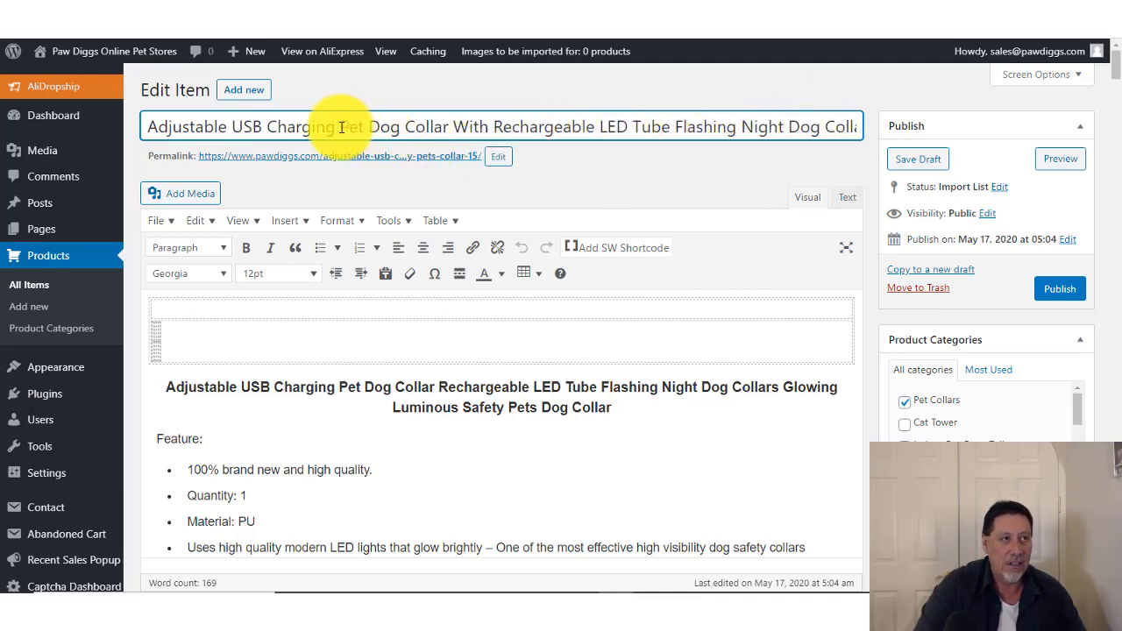
Cut the phrase "Pet Dog Collar With Rechargeable LED" out of the title and make it the entire product title.
drag(342, 127, 611, 145)
right_click(606, 133)
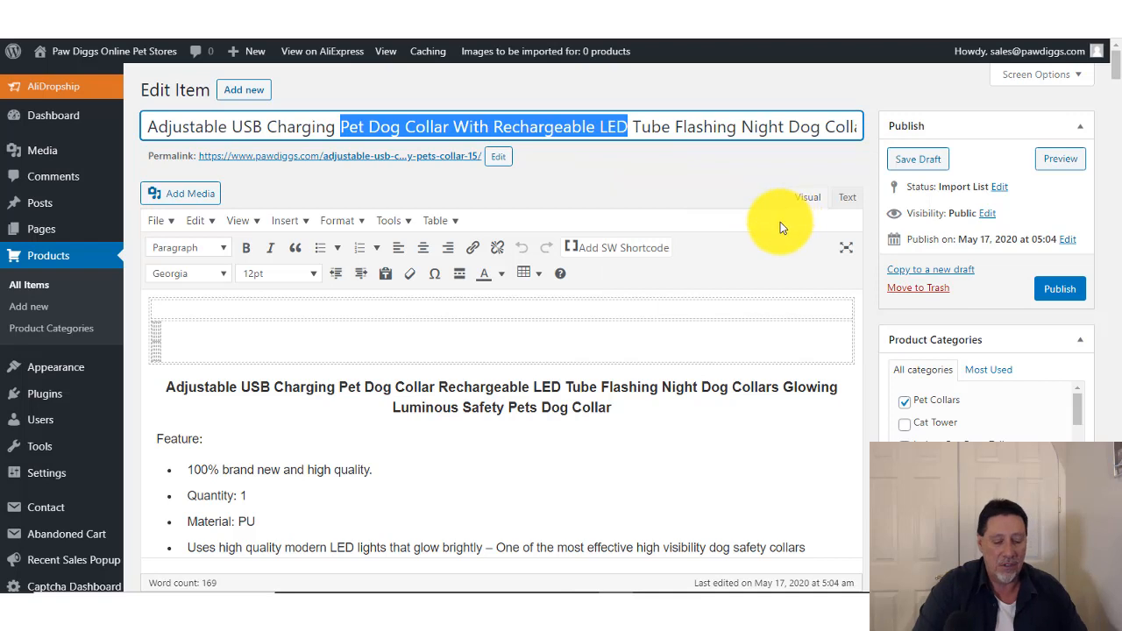
key(BackSpace)
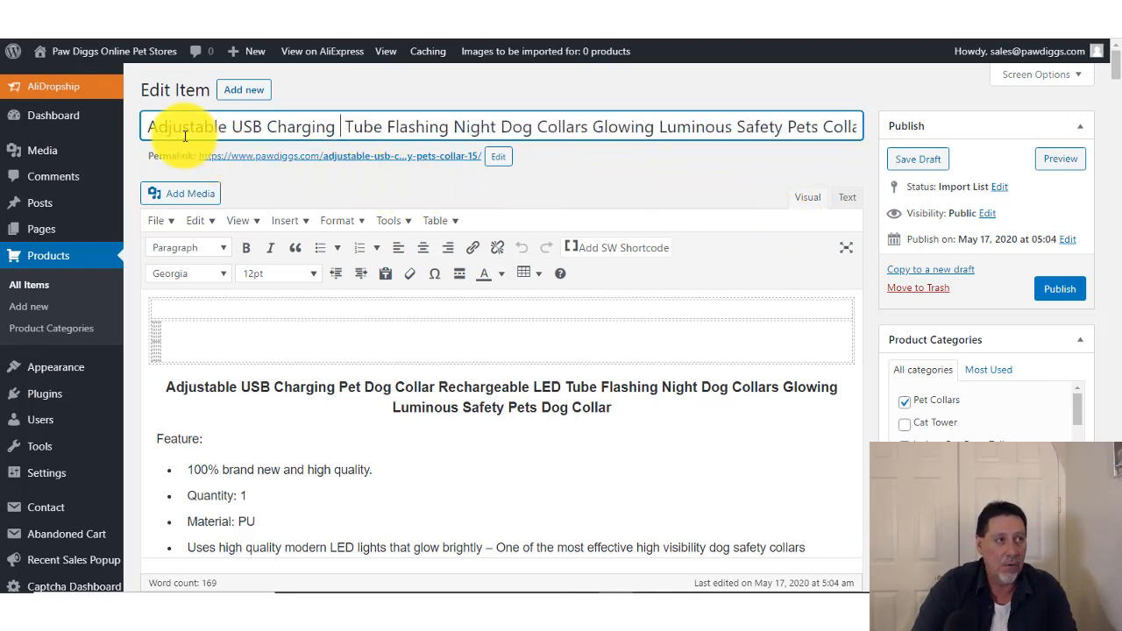
drag(147, 126, 902, 130)
key(BackSpace)
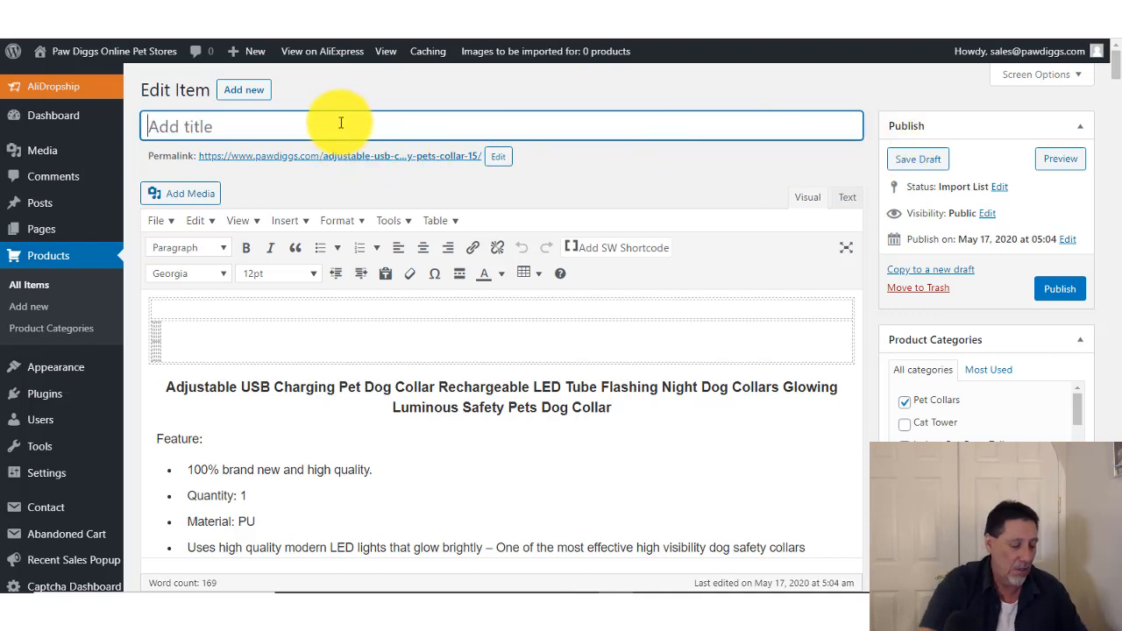
key(ctrl+v)
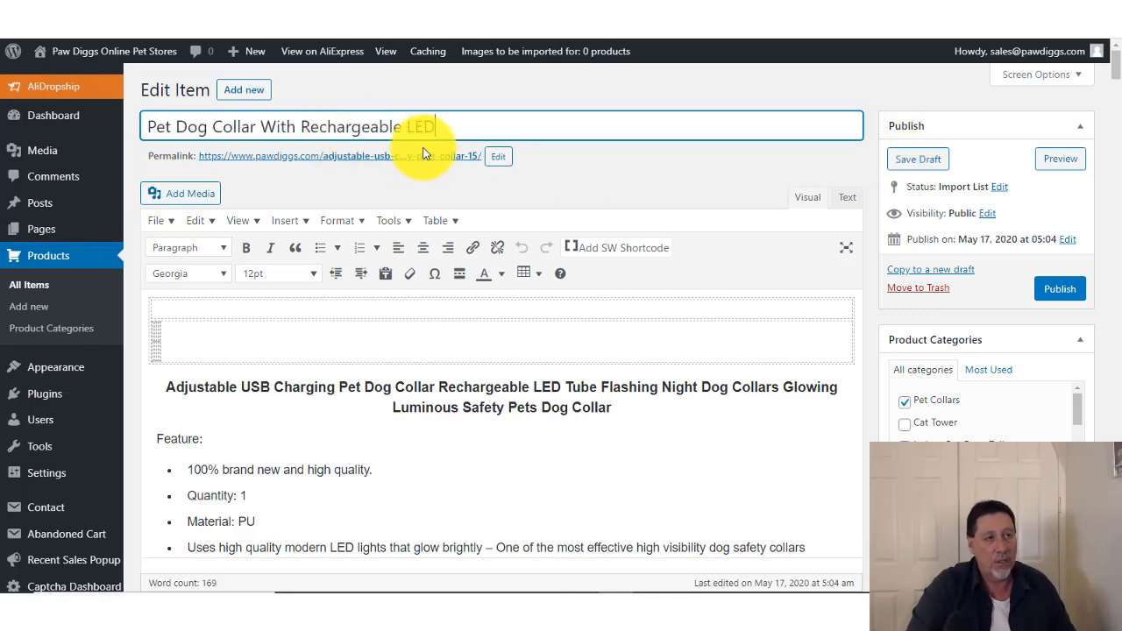
Replace the product's permalink slug with "Pet Dog Collar With Rechargeable LED" from the copied title.
click(495, 156)
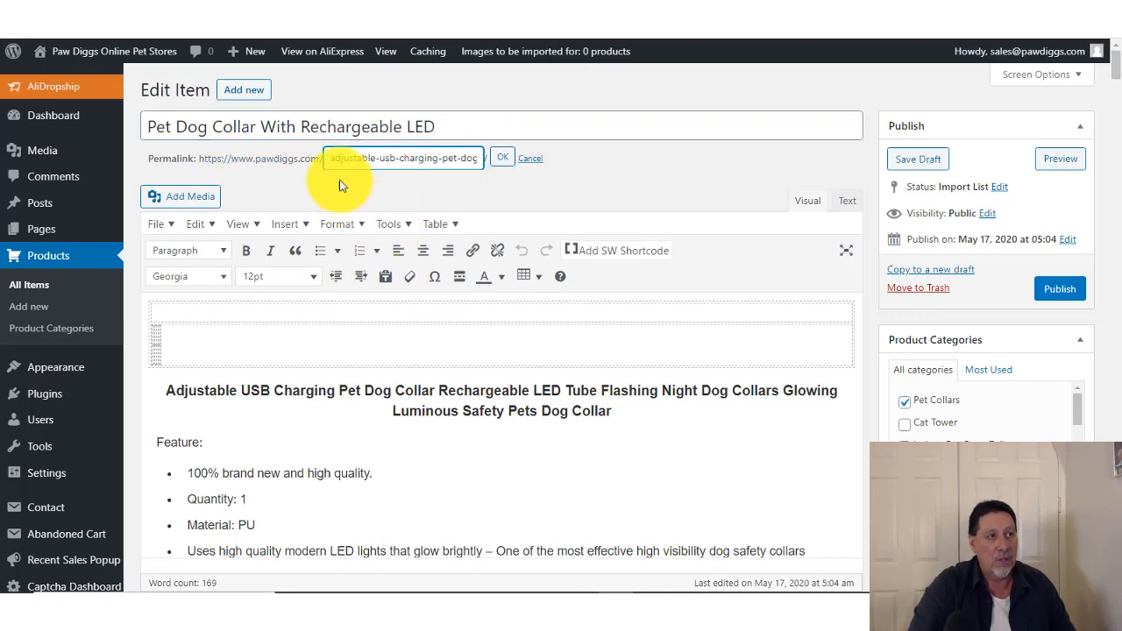
drag(332, 159, 508, 166)
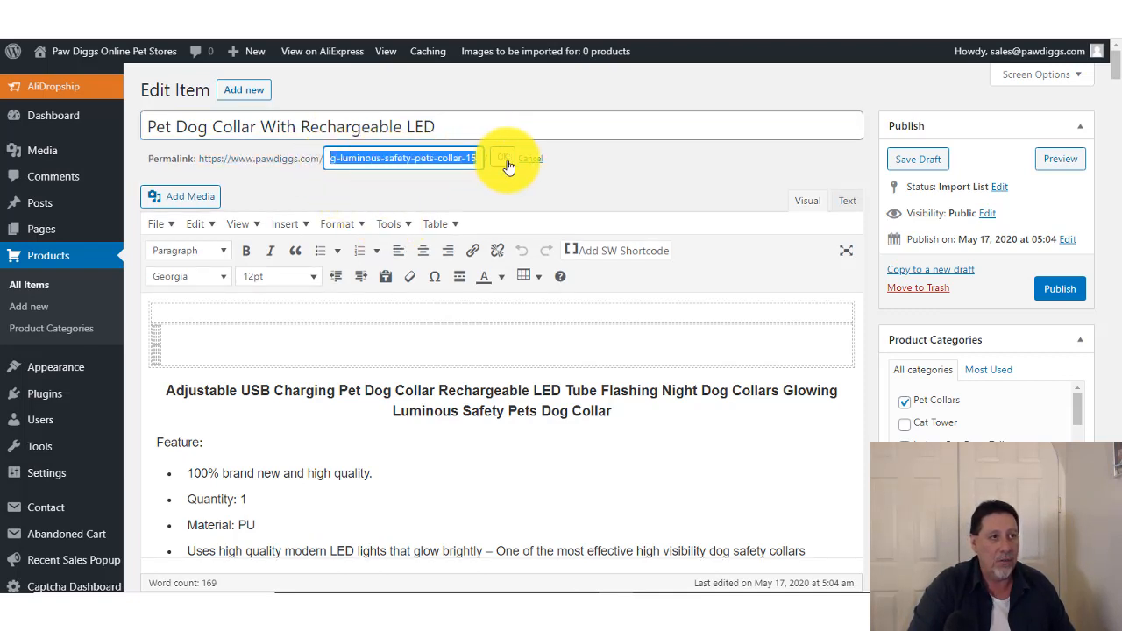
key(BackSpace)
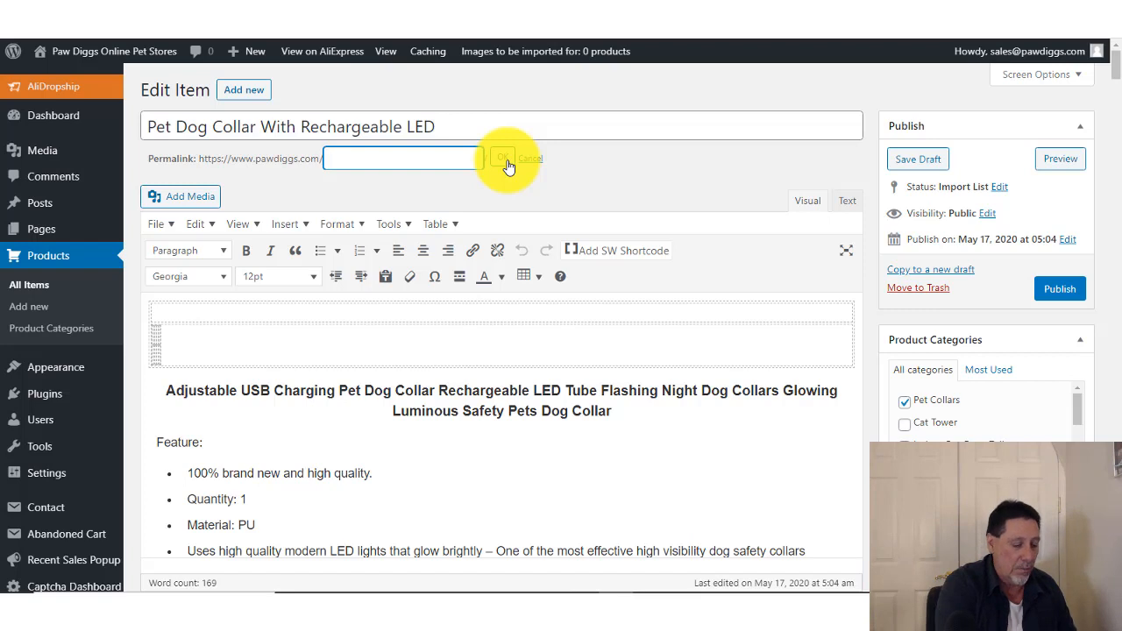
key(ctrl+v)
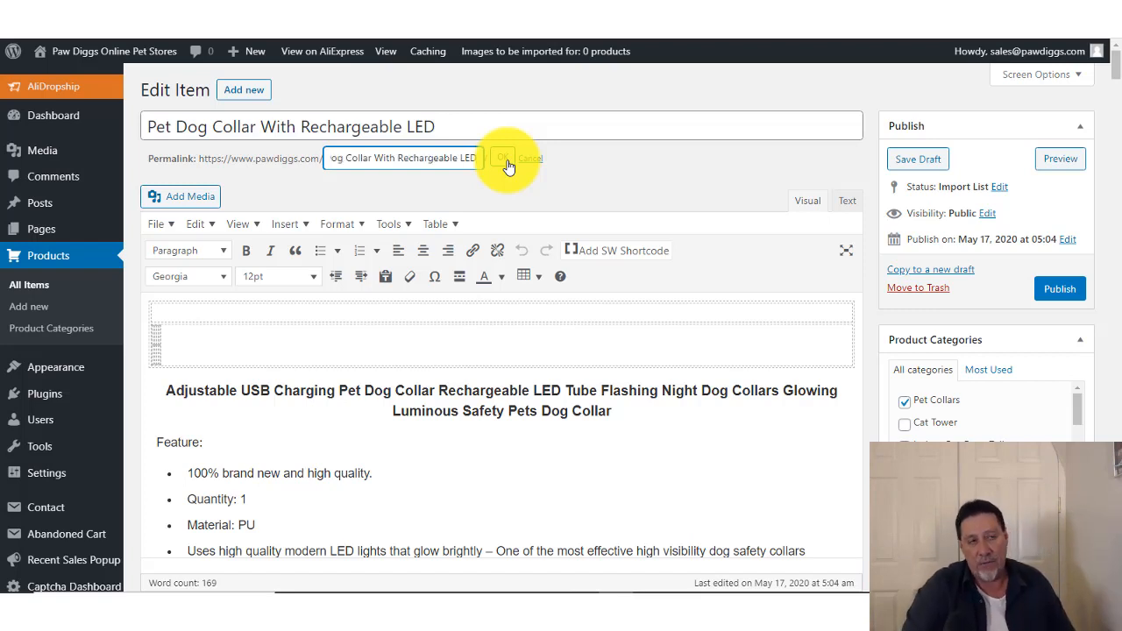
click(496, 161)
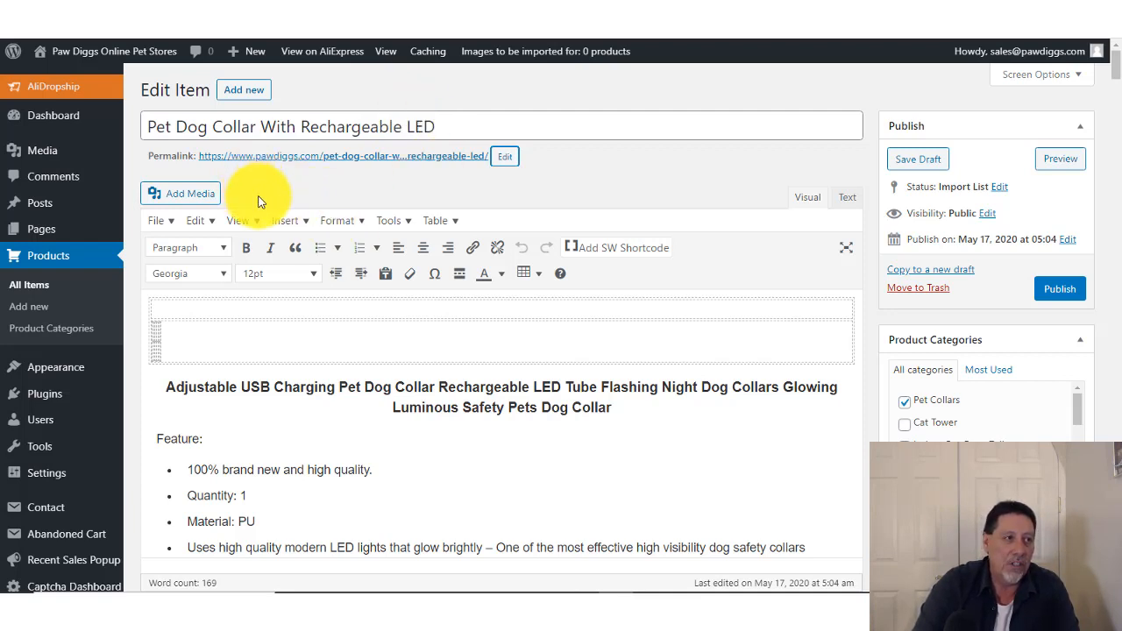
Replace the empty table at the start of the description with the heading "Pet Dog Collar With Rechargeable LED".
click(675, 328)
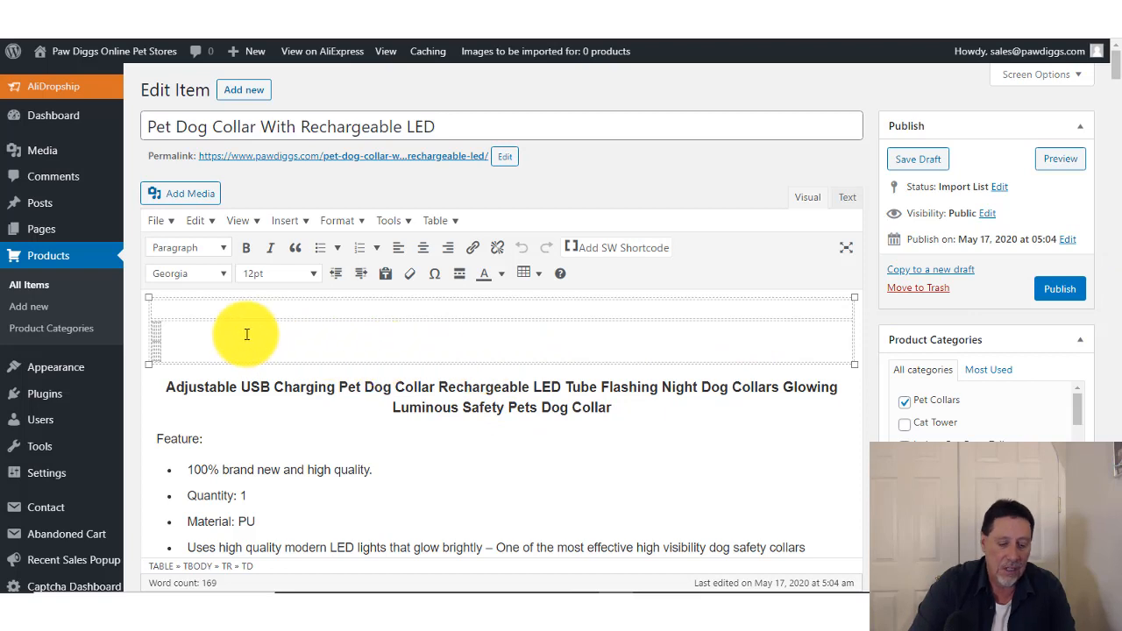
key(ctrl+v)
click(447, 383)
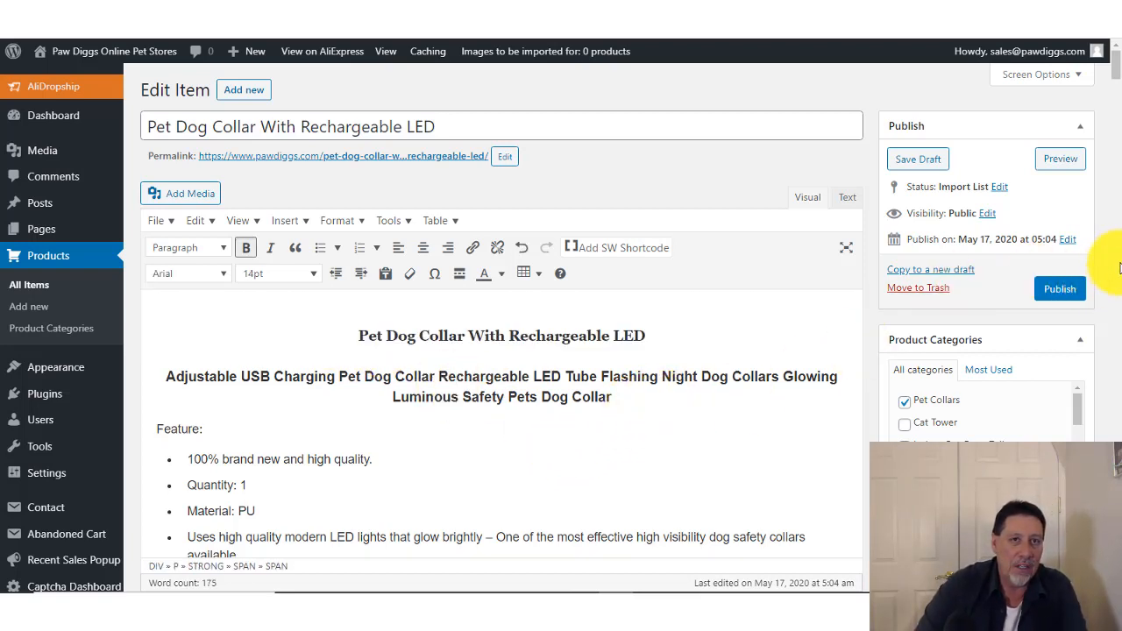
Insert three blank lines between the "Pet Dog Collar With Rechargeable LED" heading and the original bold product name.
scroll(1111, 329, down, 5)
scroll(1112, 330, up, 2)
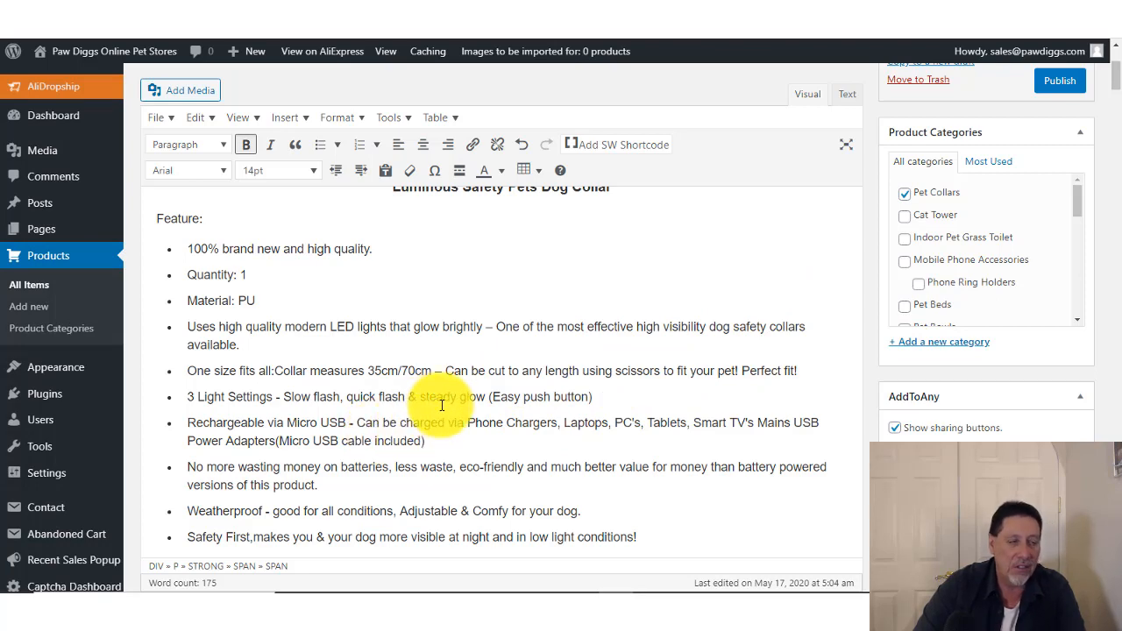
scroll(517, 378, up, 5)
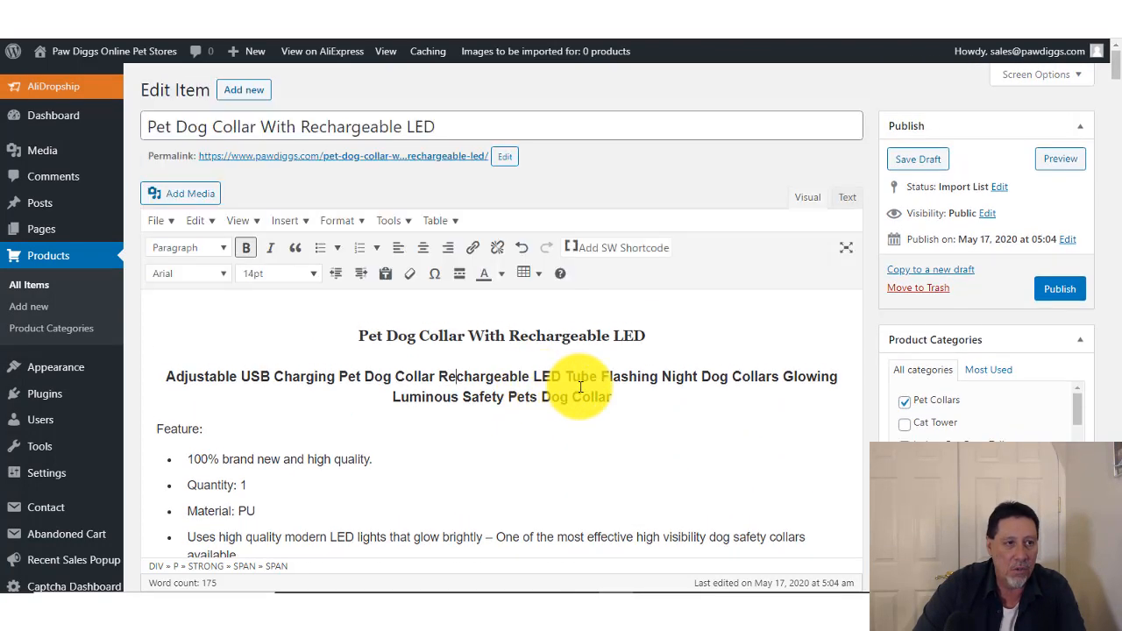
click(692, 335)
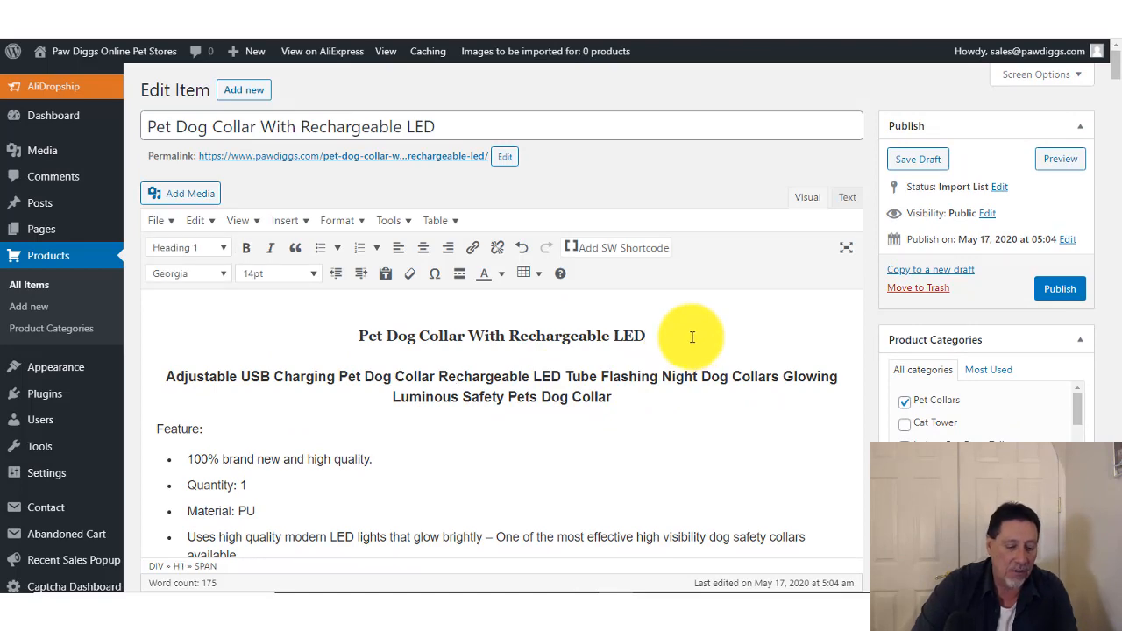
key(Return)
key(Return)
key(Return)
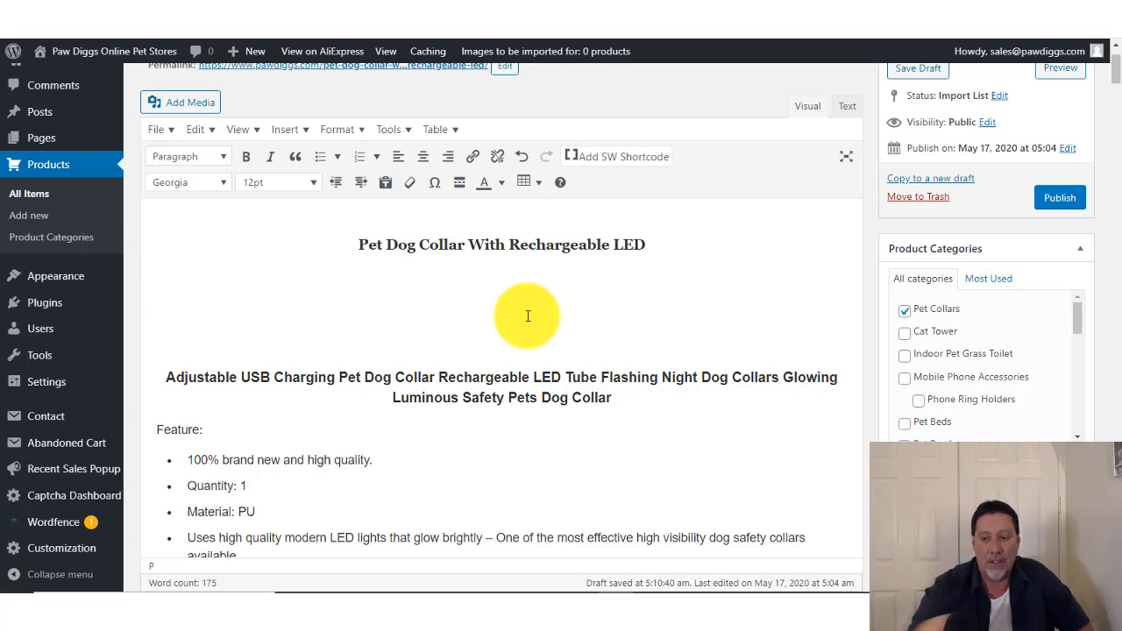
Review the description's feature list and collar images, and publish the product.
scroll(622, 289, down, 5)
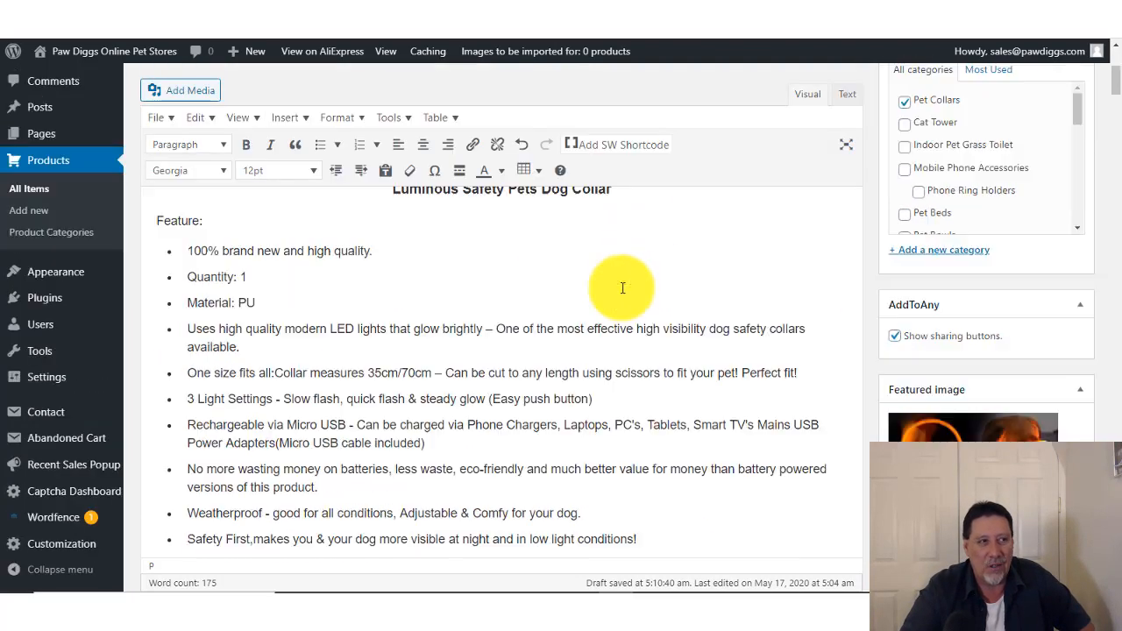
scroll(618, 294, down, 15)
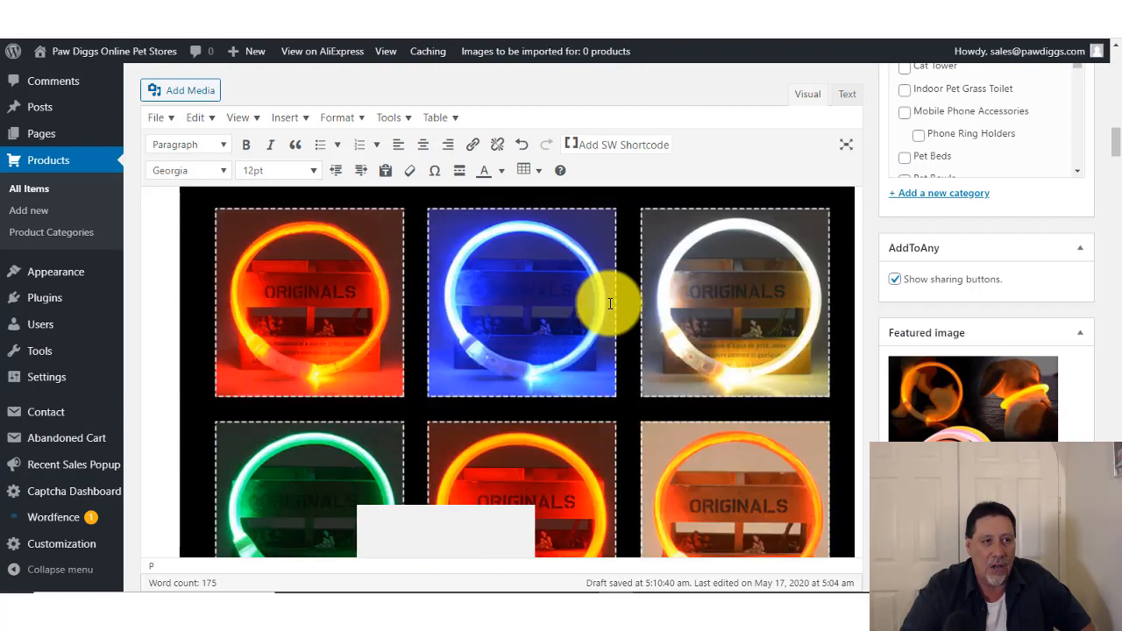
scroll(606, 308, down, 2)
scroll(613, 311, up, 15)
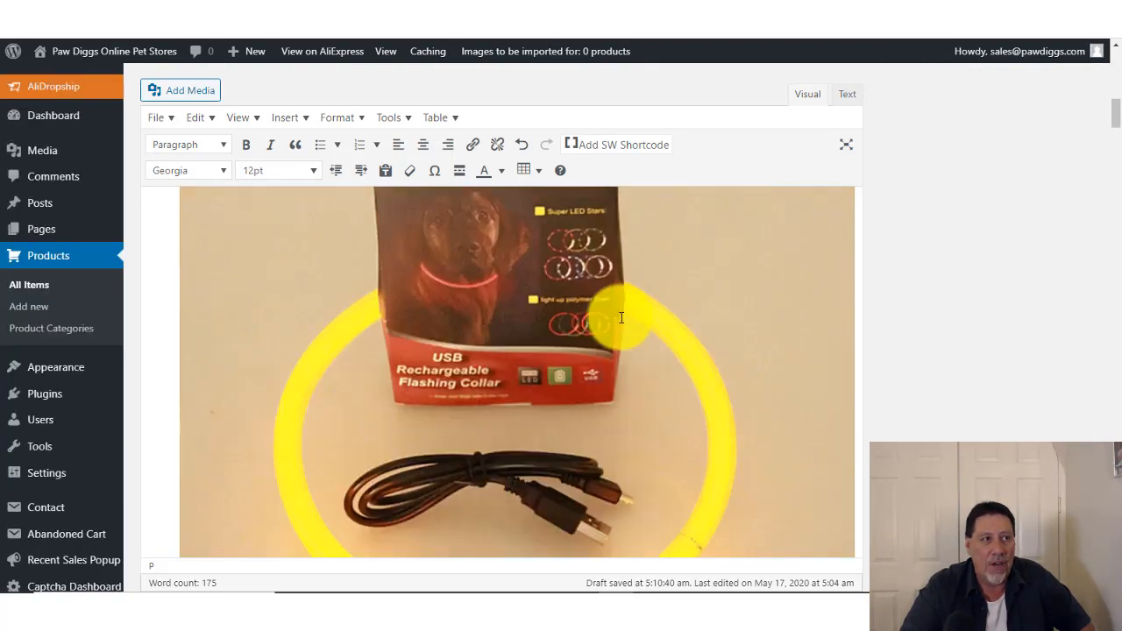
scroll(626, 319, up, 2)
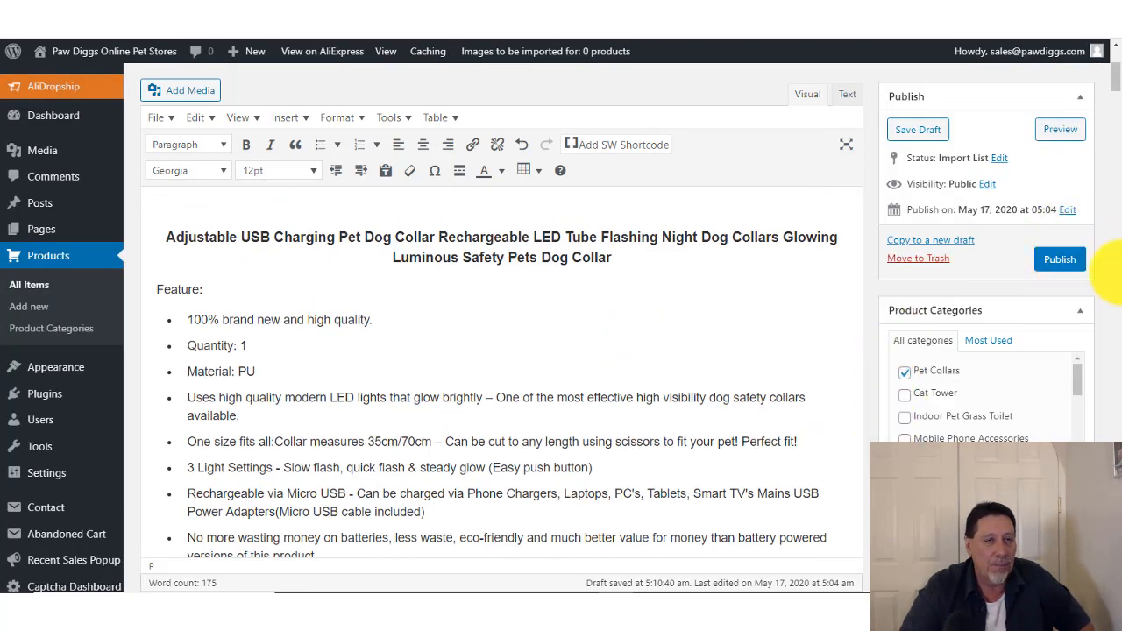
scroll(1116, 81, up, 3)
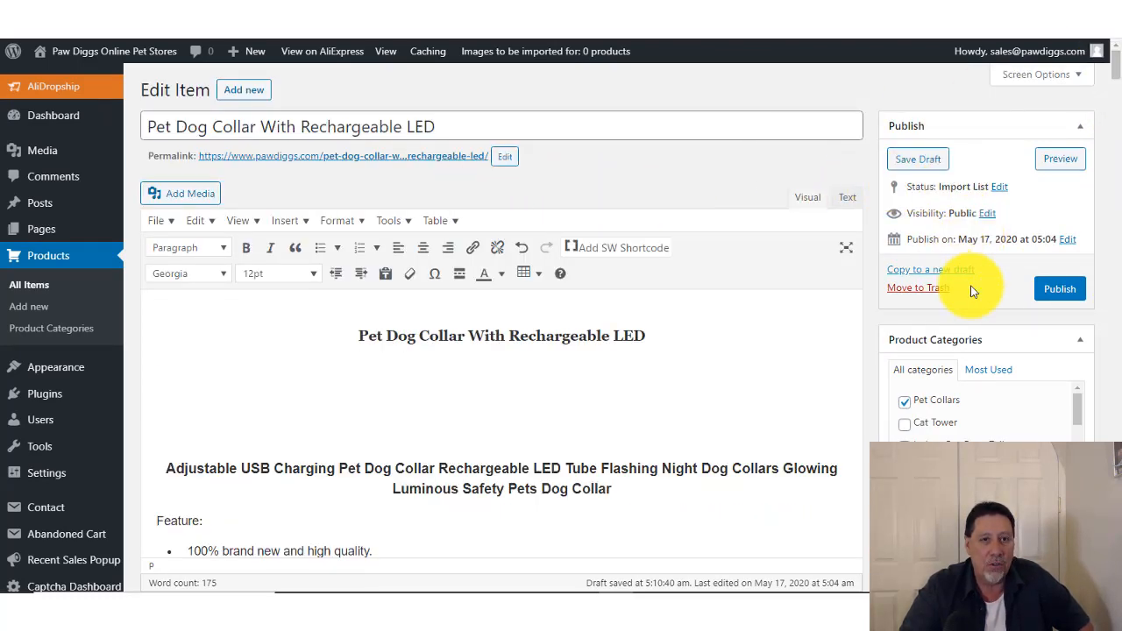
click(1062, 291)
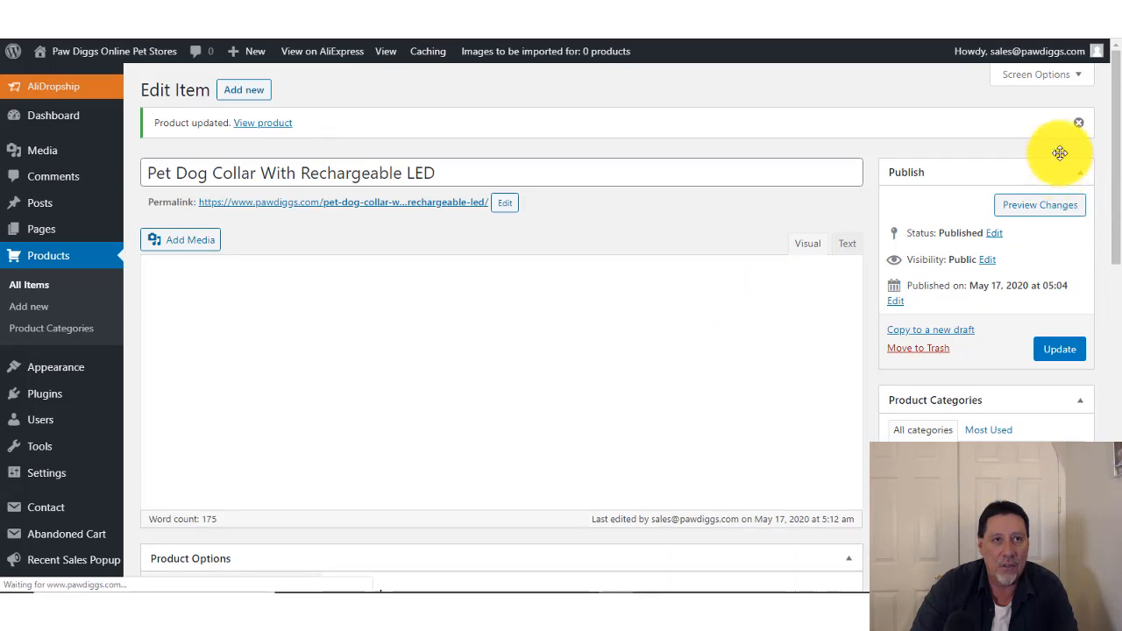
Switch to the SmartProfitMoney website and locate its Ask Rob link.
click(968, 18)
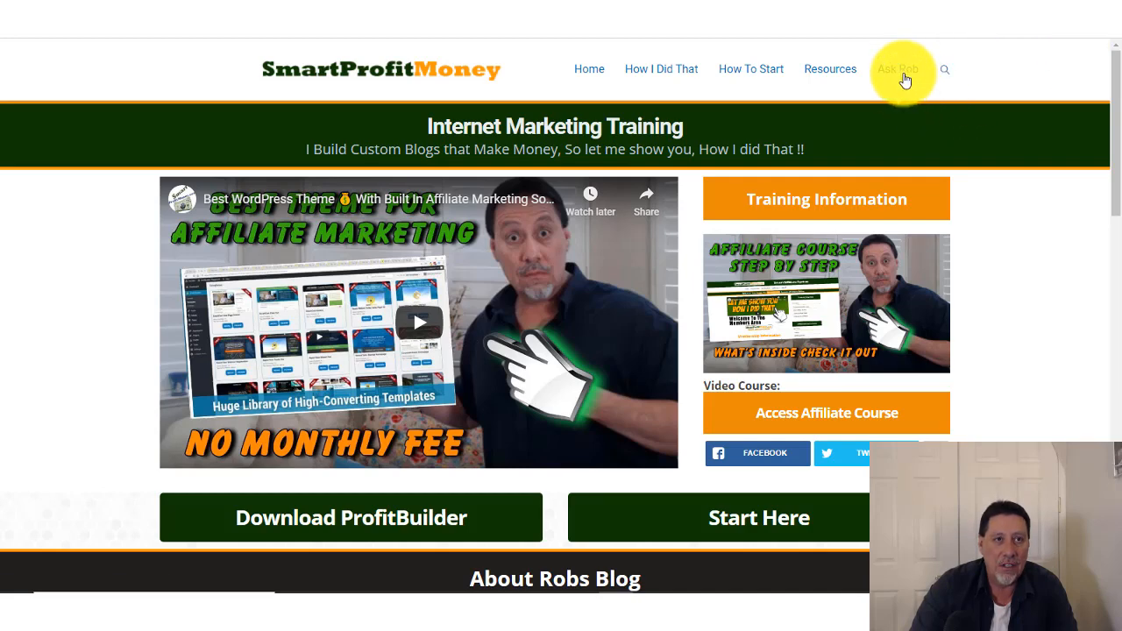
mouse_move(898, 70)
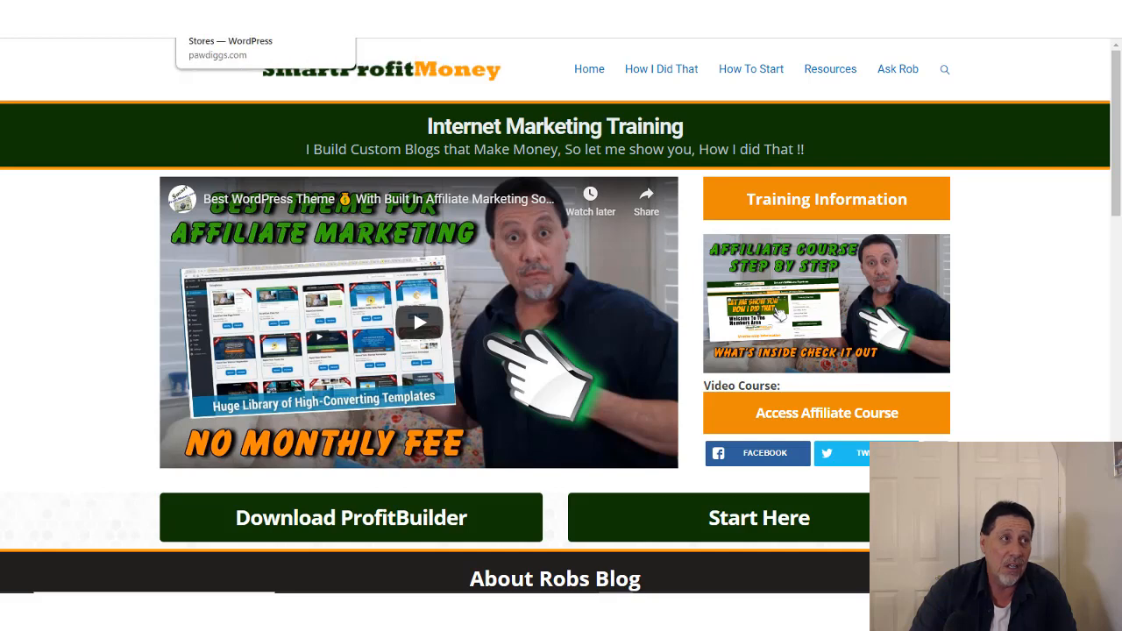
Return to the WordPress product editor and delete the three blank lines below the description's heading.
click(255, 18)
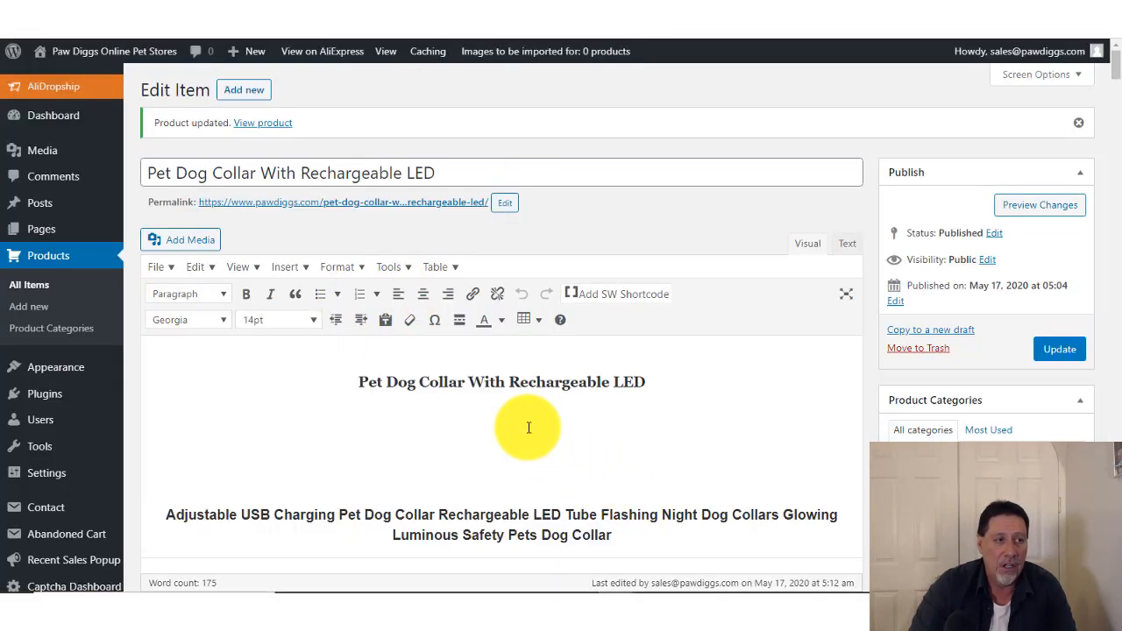
key(Delete)
key(Delete)
key(Delete)
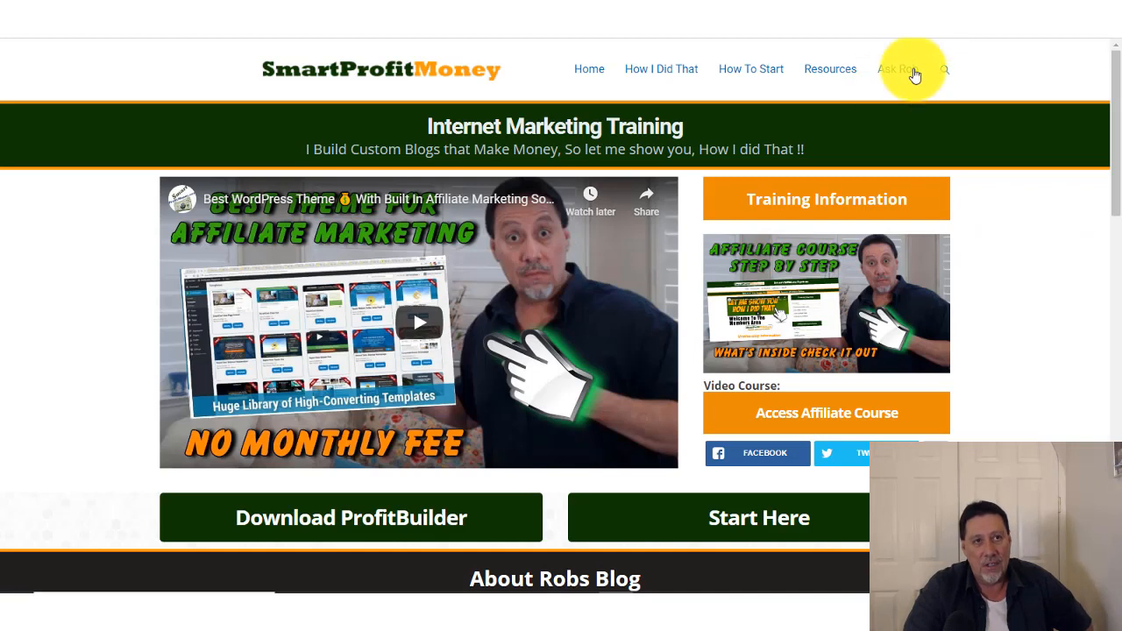
Update the published collar product and open AliDropship's Import Products page.
mouse_move(908, 80)
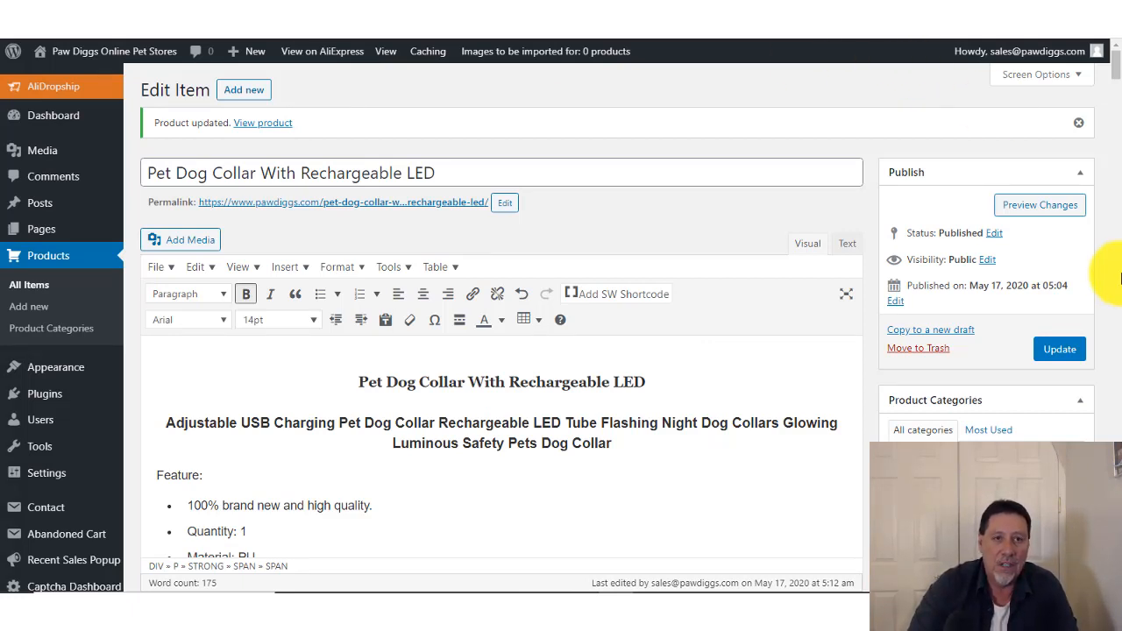
click(1055, 351)
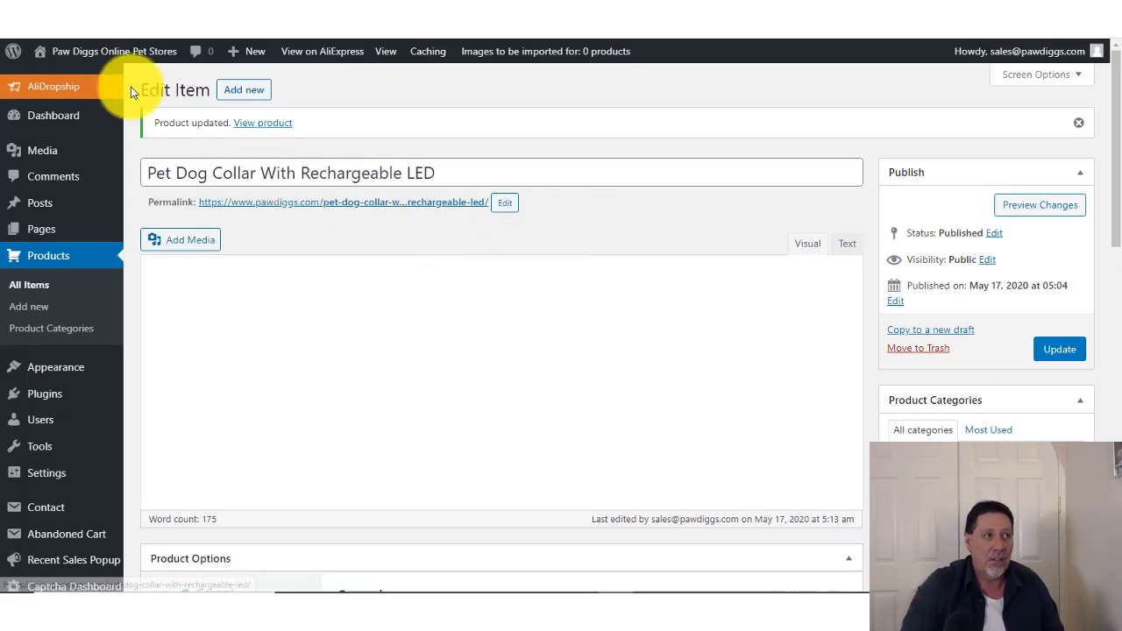
click(53, 86)
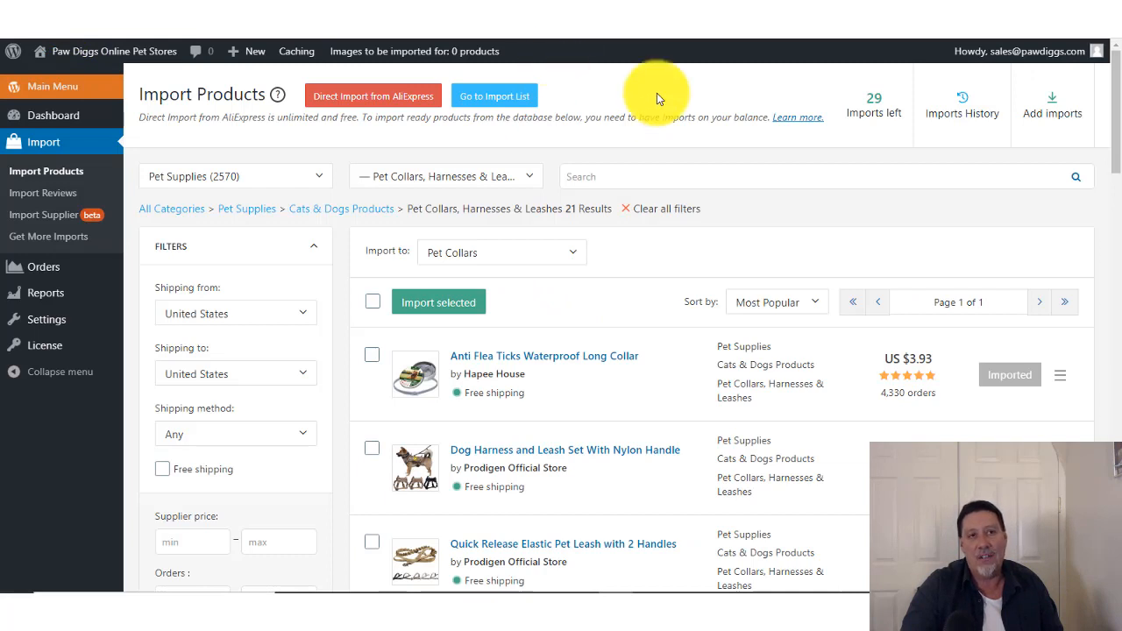